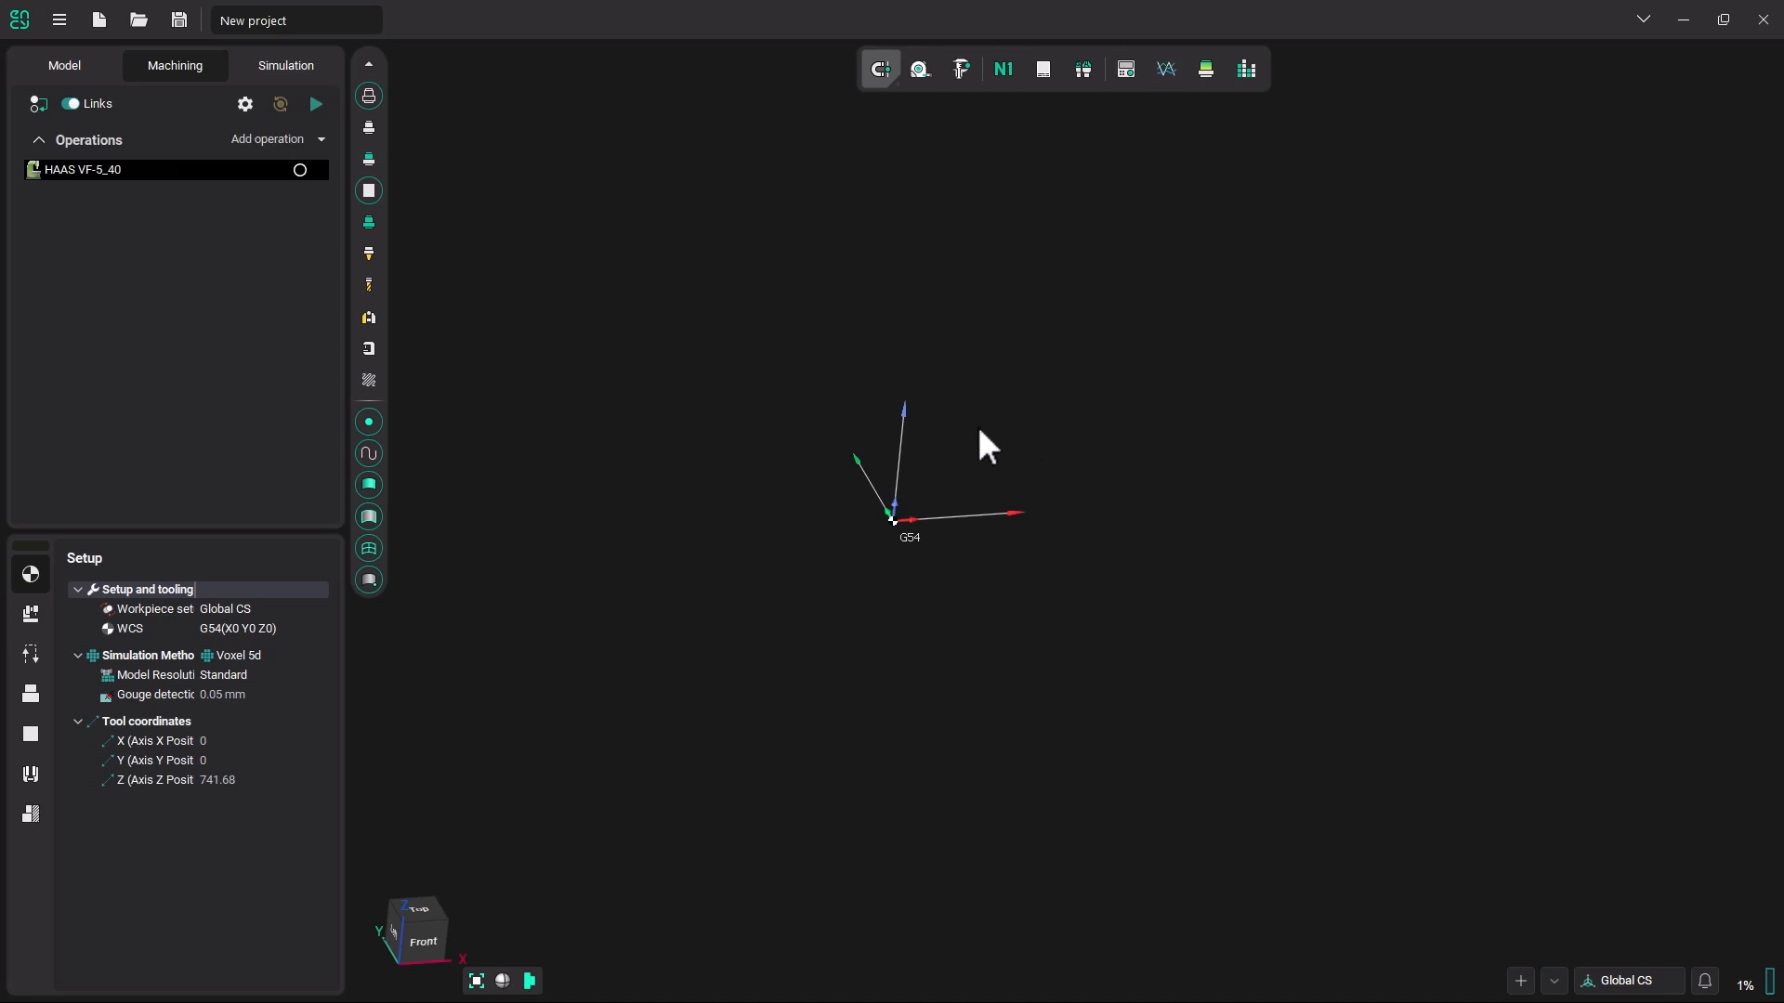
Import the recently used model file A1-Part for ENCY tutorials.IGS into the Part folder.
click(70, 67)
click(325, 106)
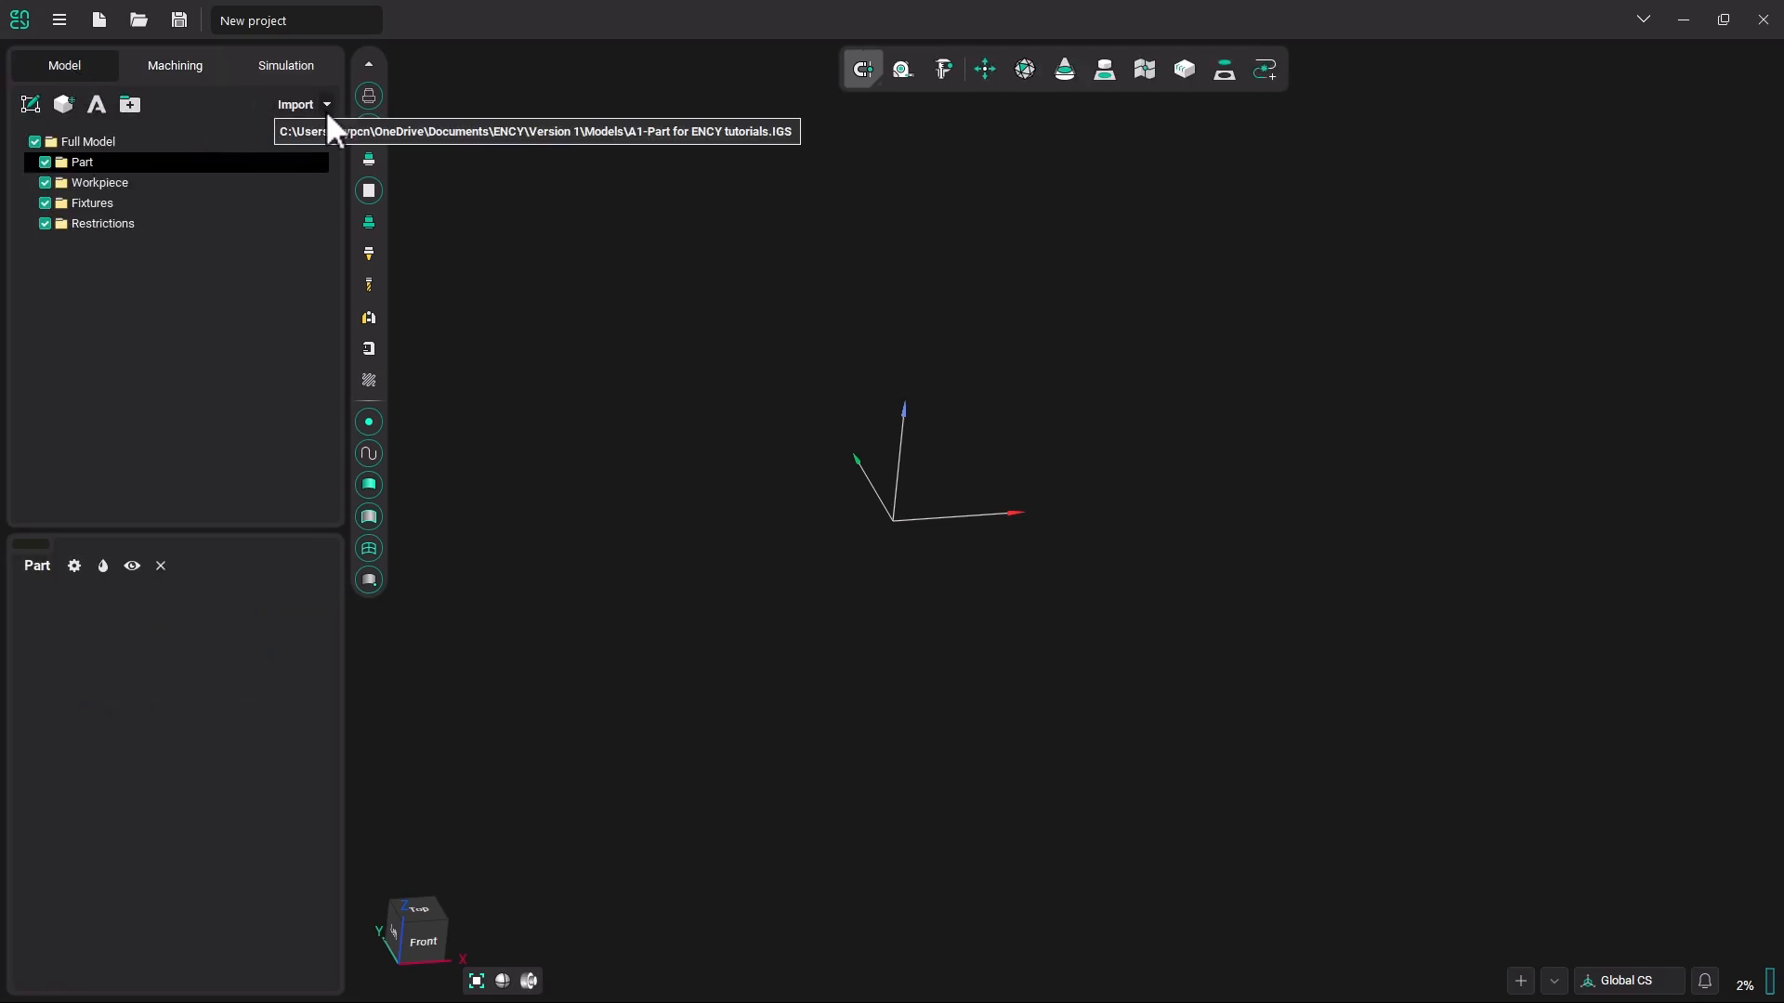
click(349, 131)
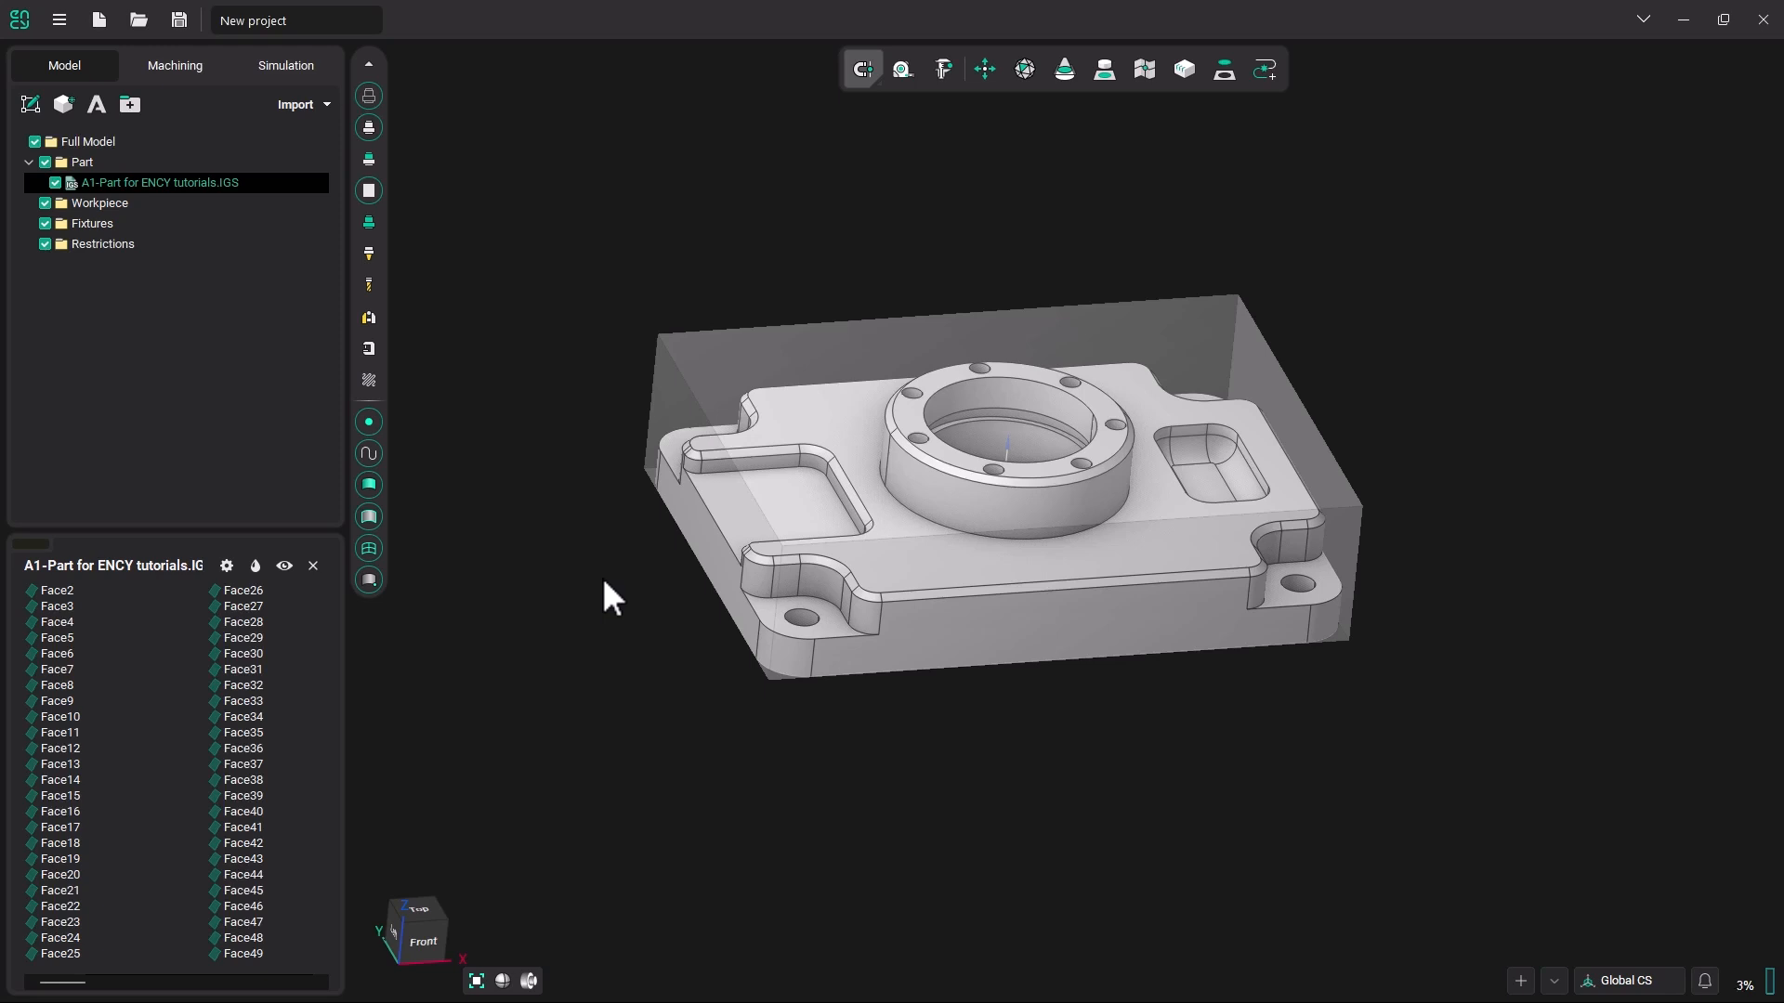
Inspect the imported part inside its transparent workpiece from several angles, toggling the workpiece display off and on.
right_drag(602, 577, 593, 548)
middle_drag(905, 589, 843, 549)
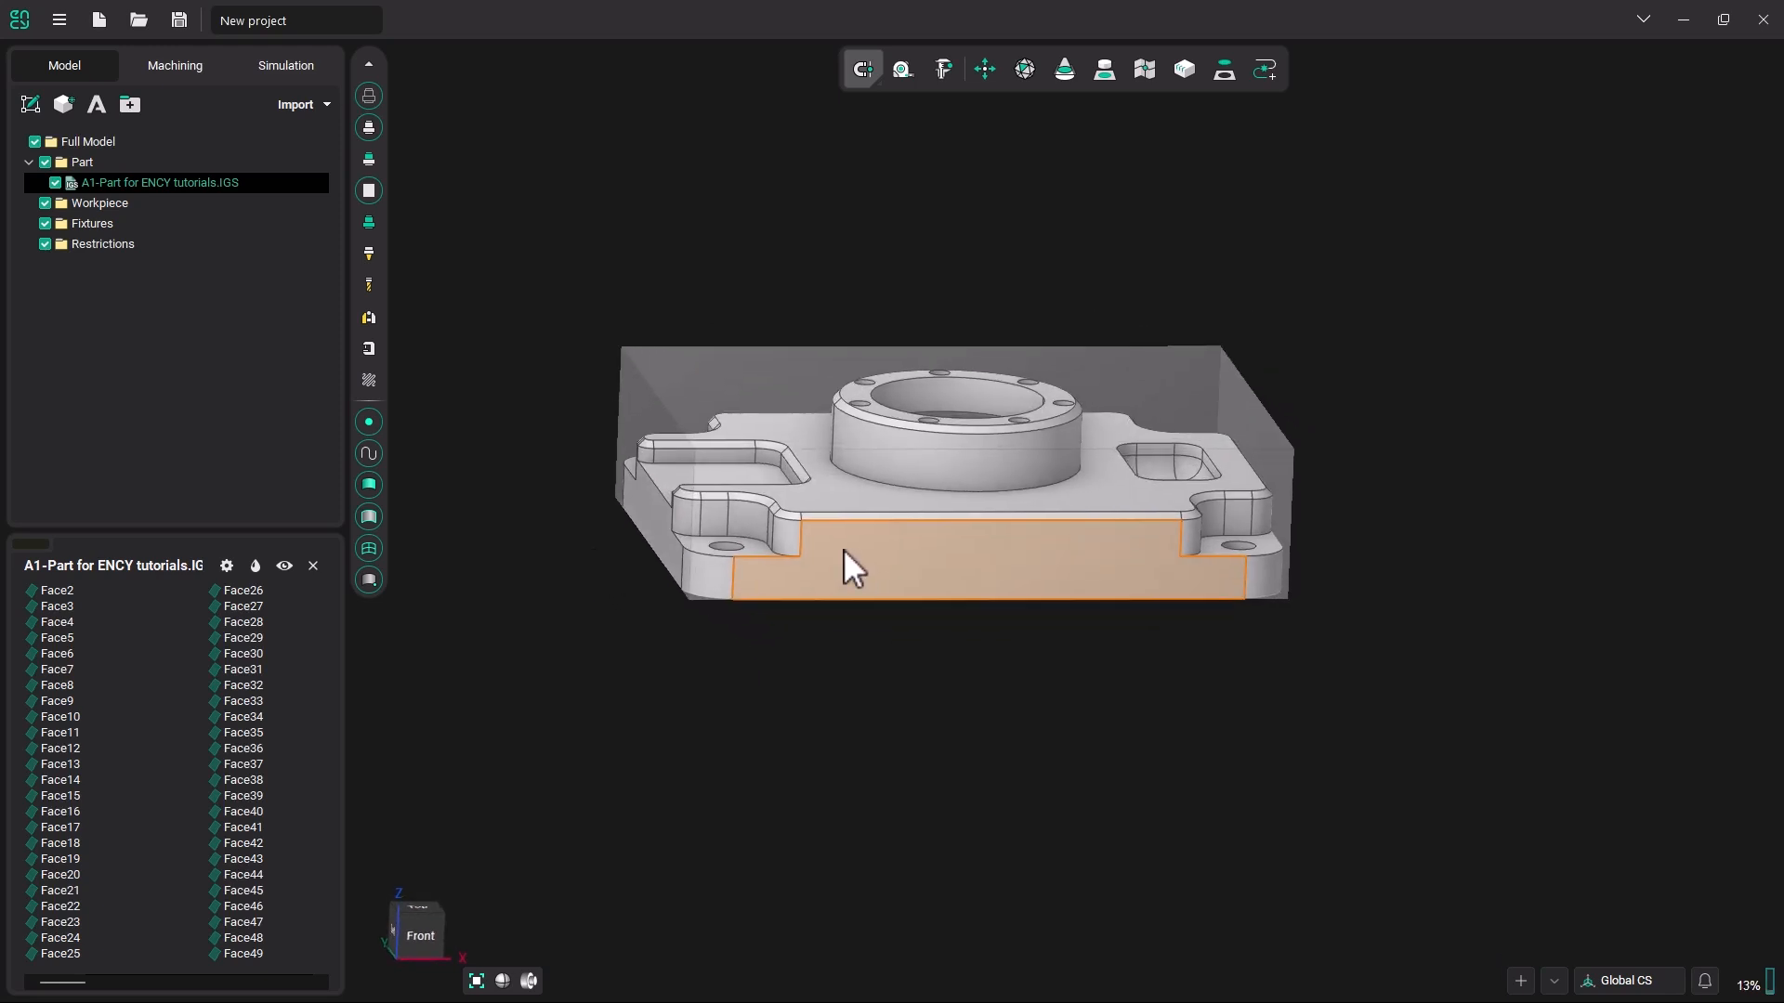
right_drag(843, 549, 890, 604)
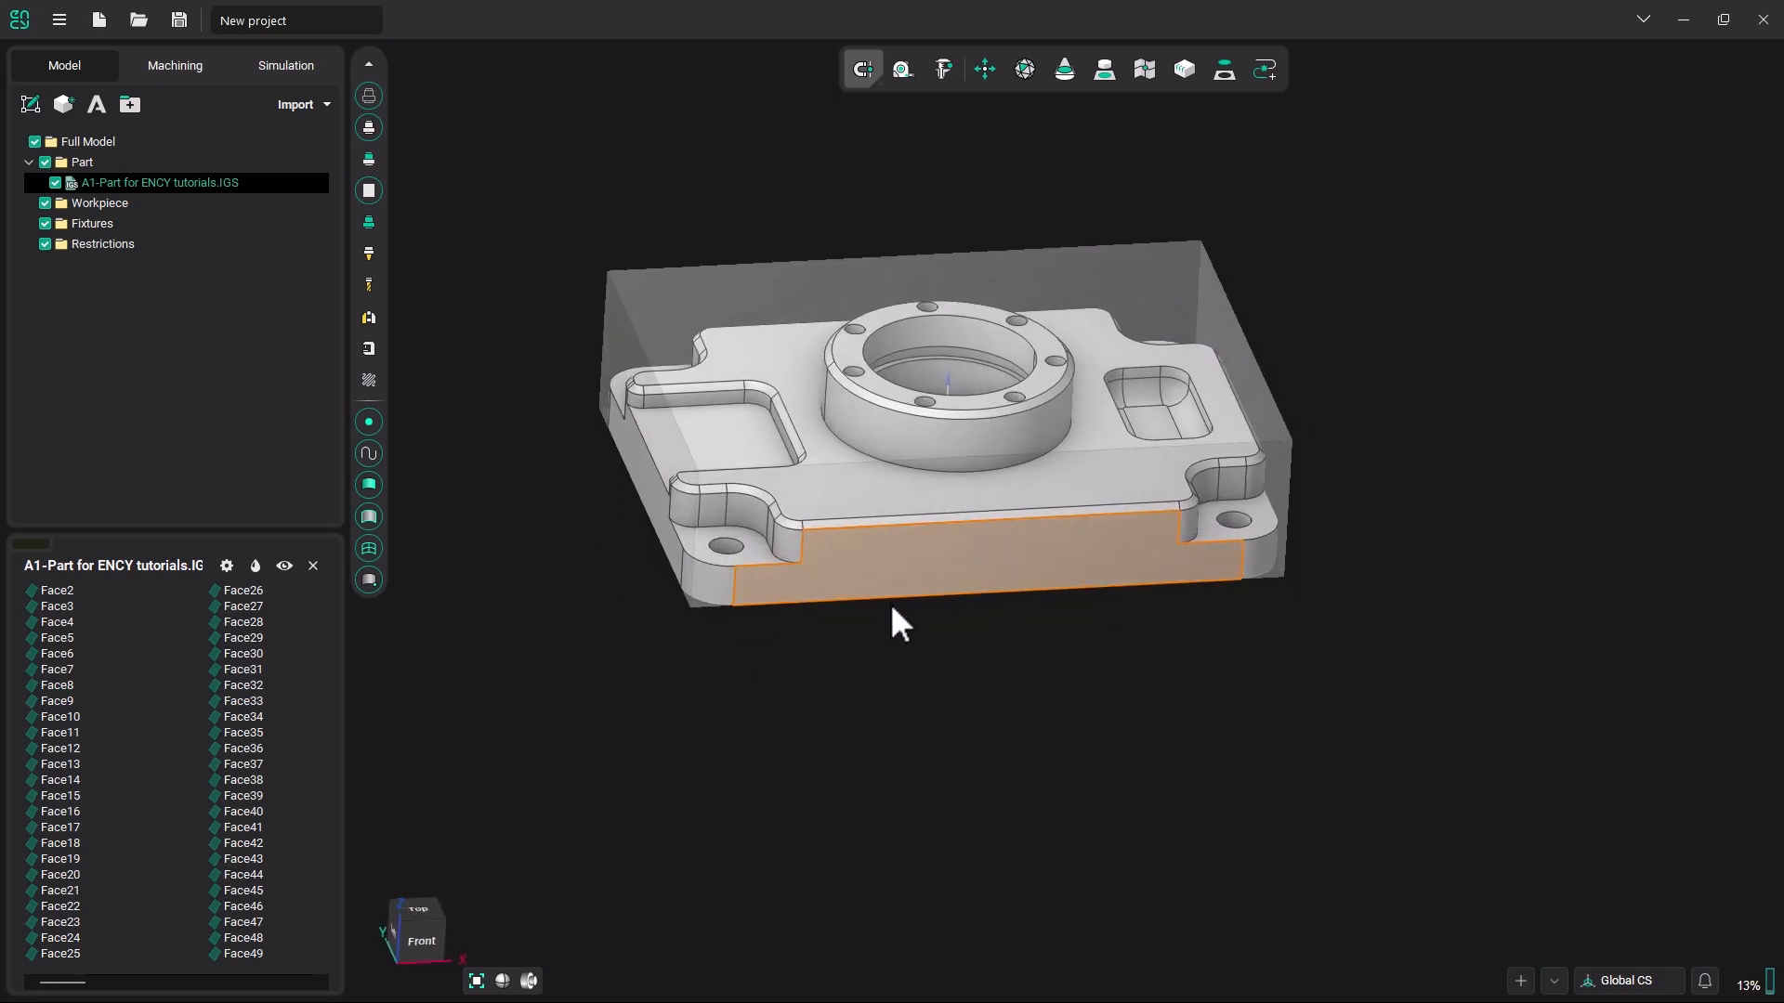
click(370, 192)
click(370, 191)
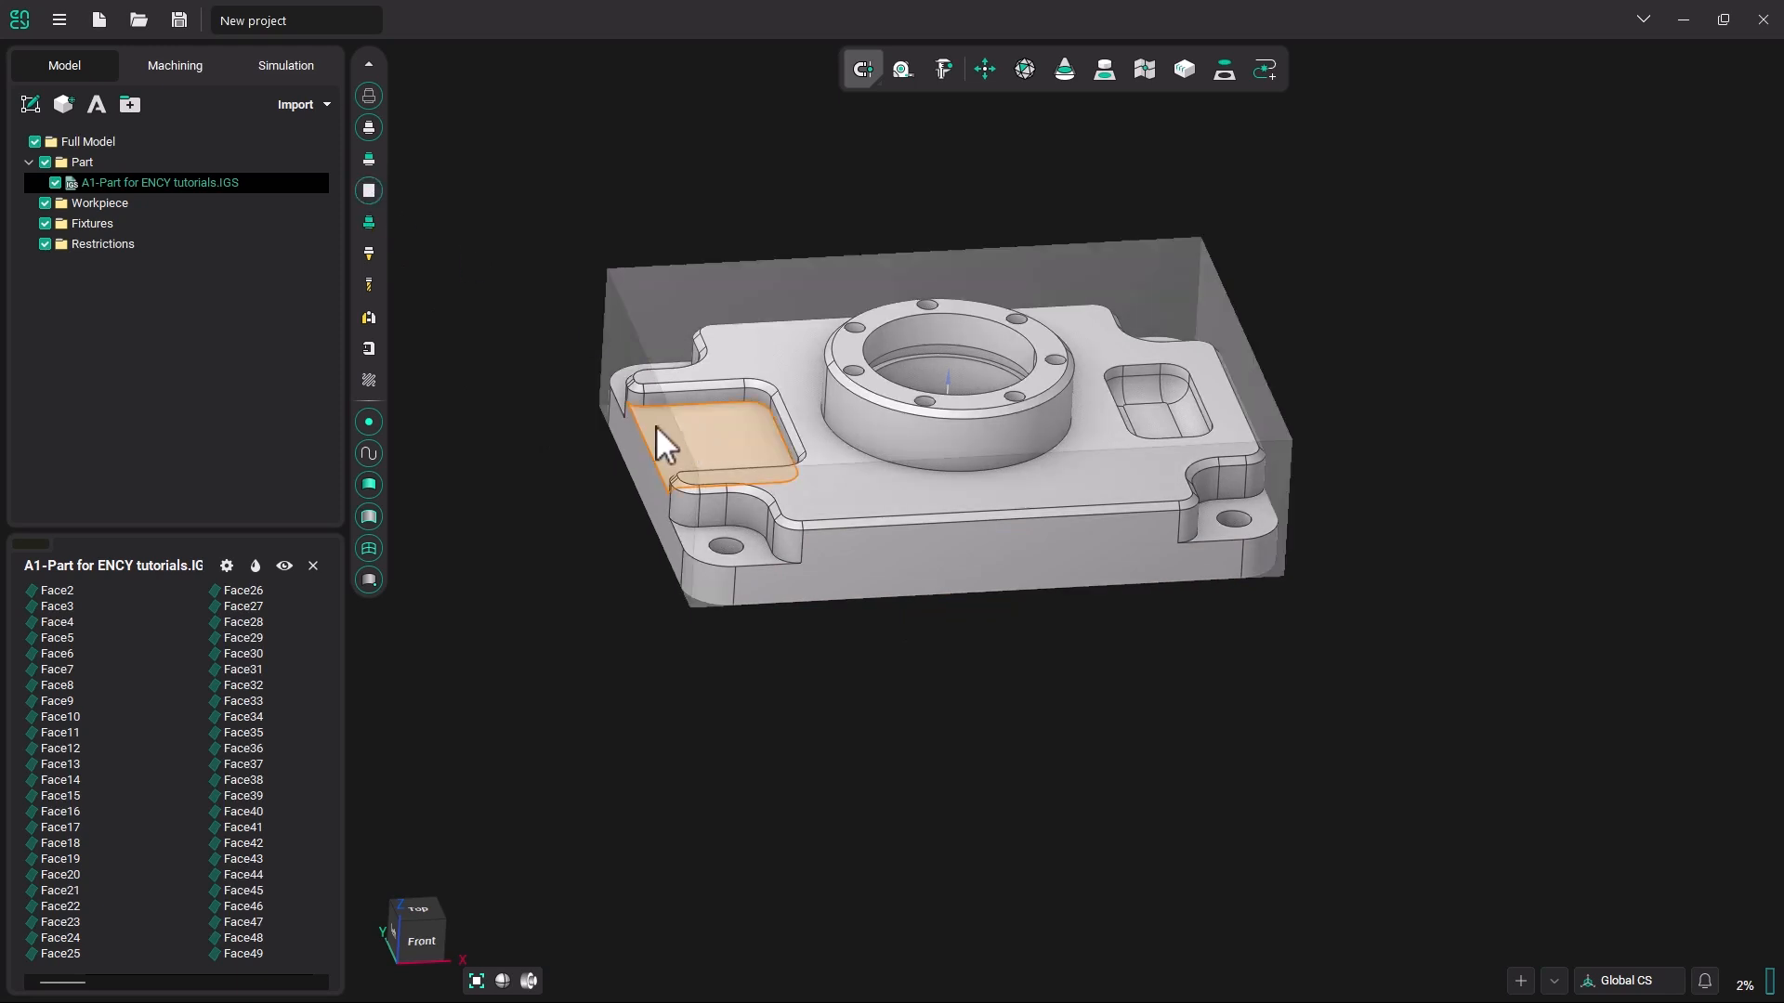
right_drag(716, 315, 765, 460)
right_drag(957, 497, 956, 537)
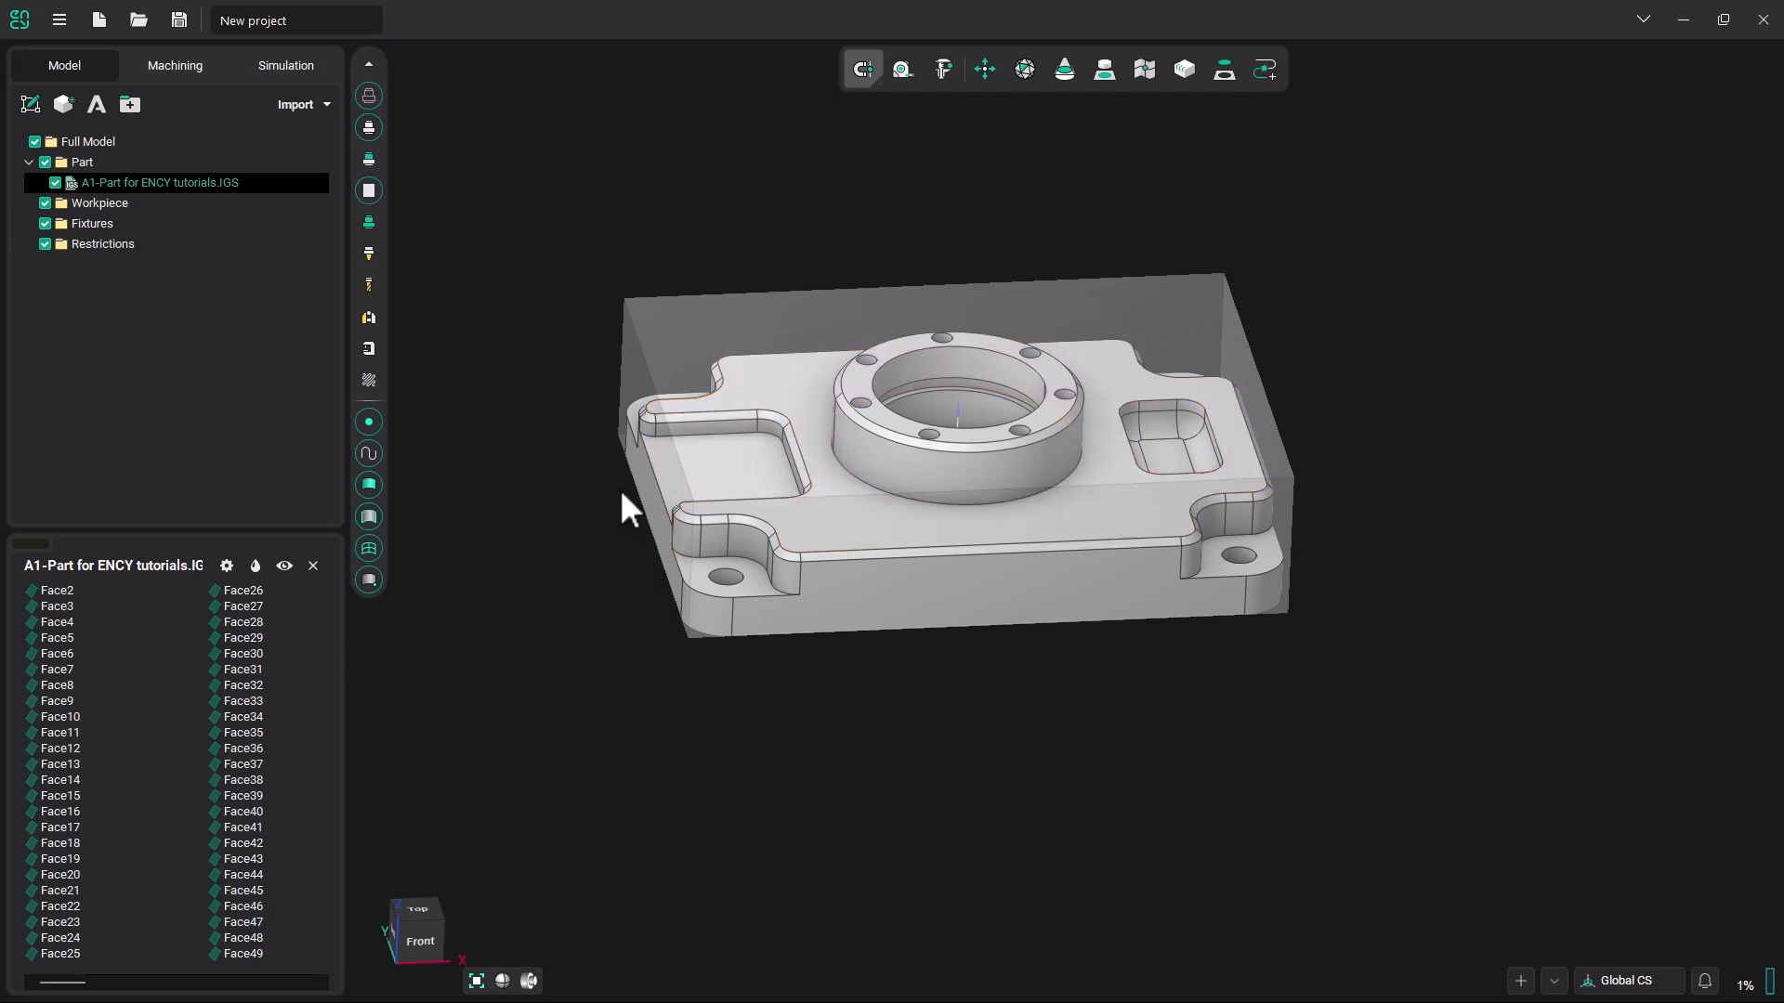
Hide the workpiece and examine where the coordinate origin lies relative to the part's central bore and underside.
click(370, 192)
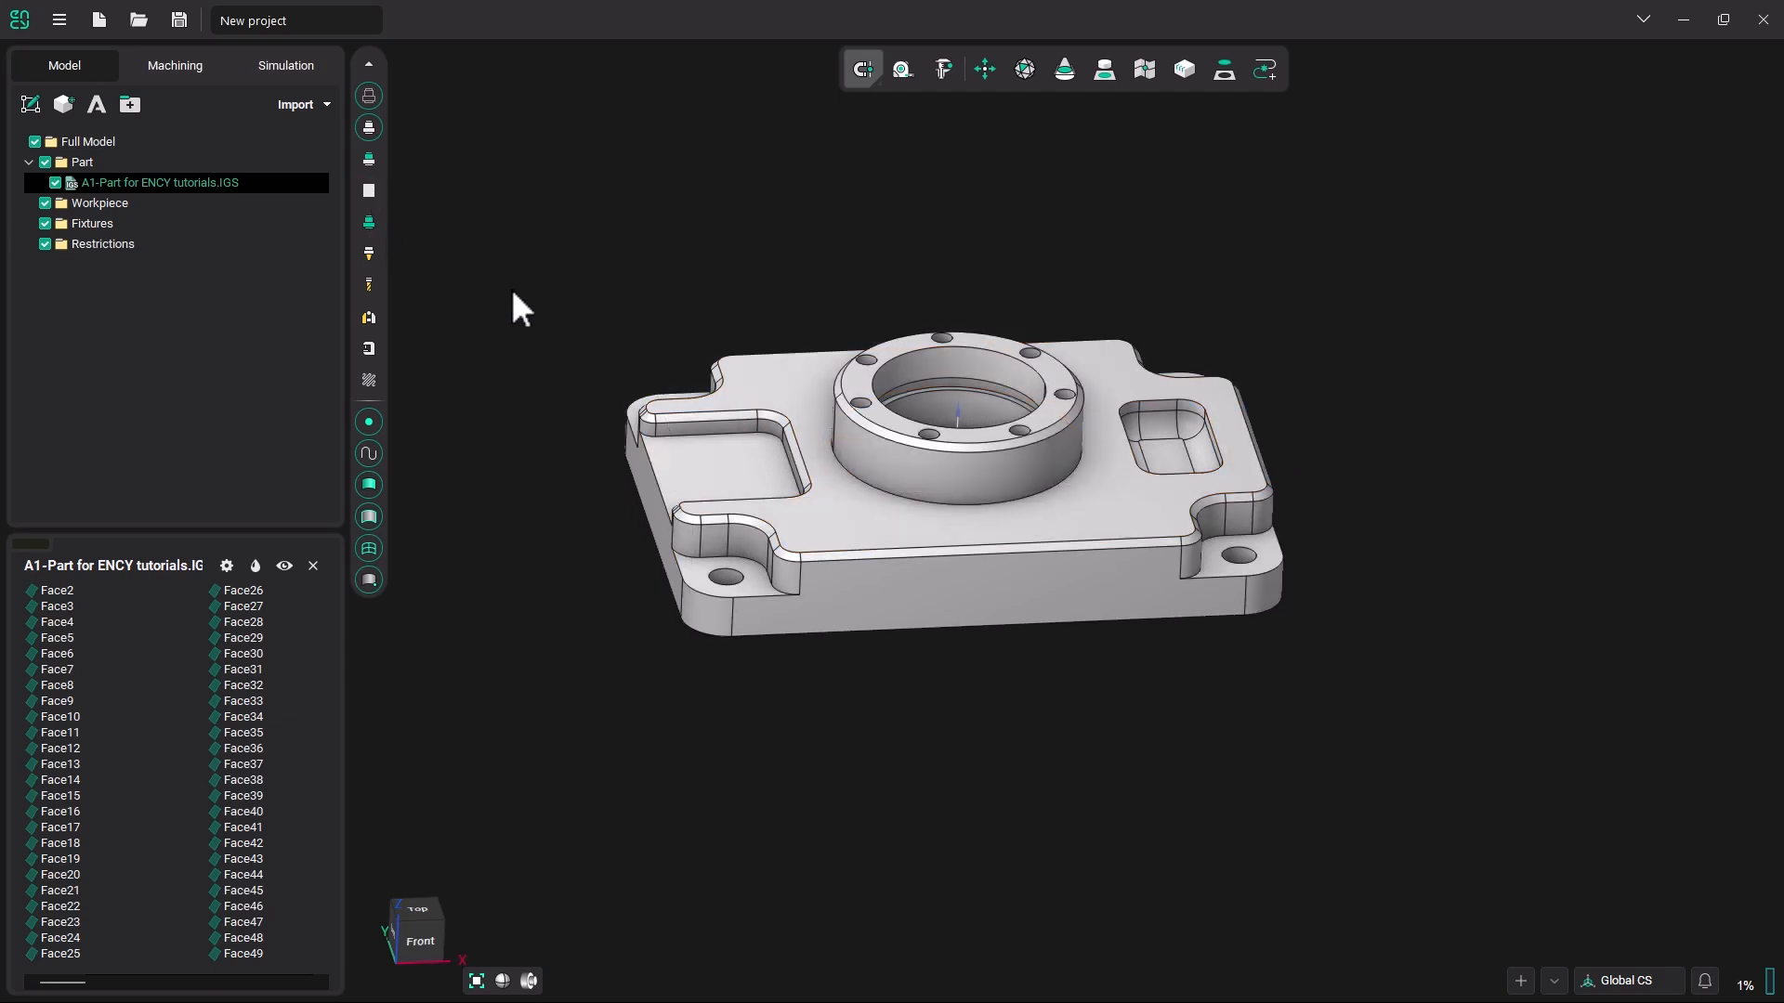
middle_drag(638, 381, 671, 449)
scroll(911, 396, up, 5)
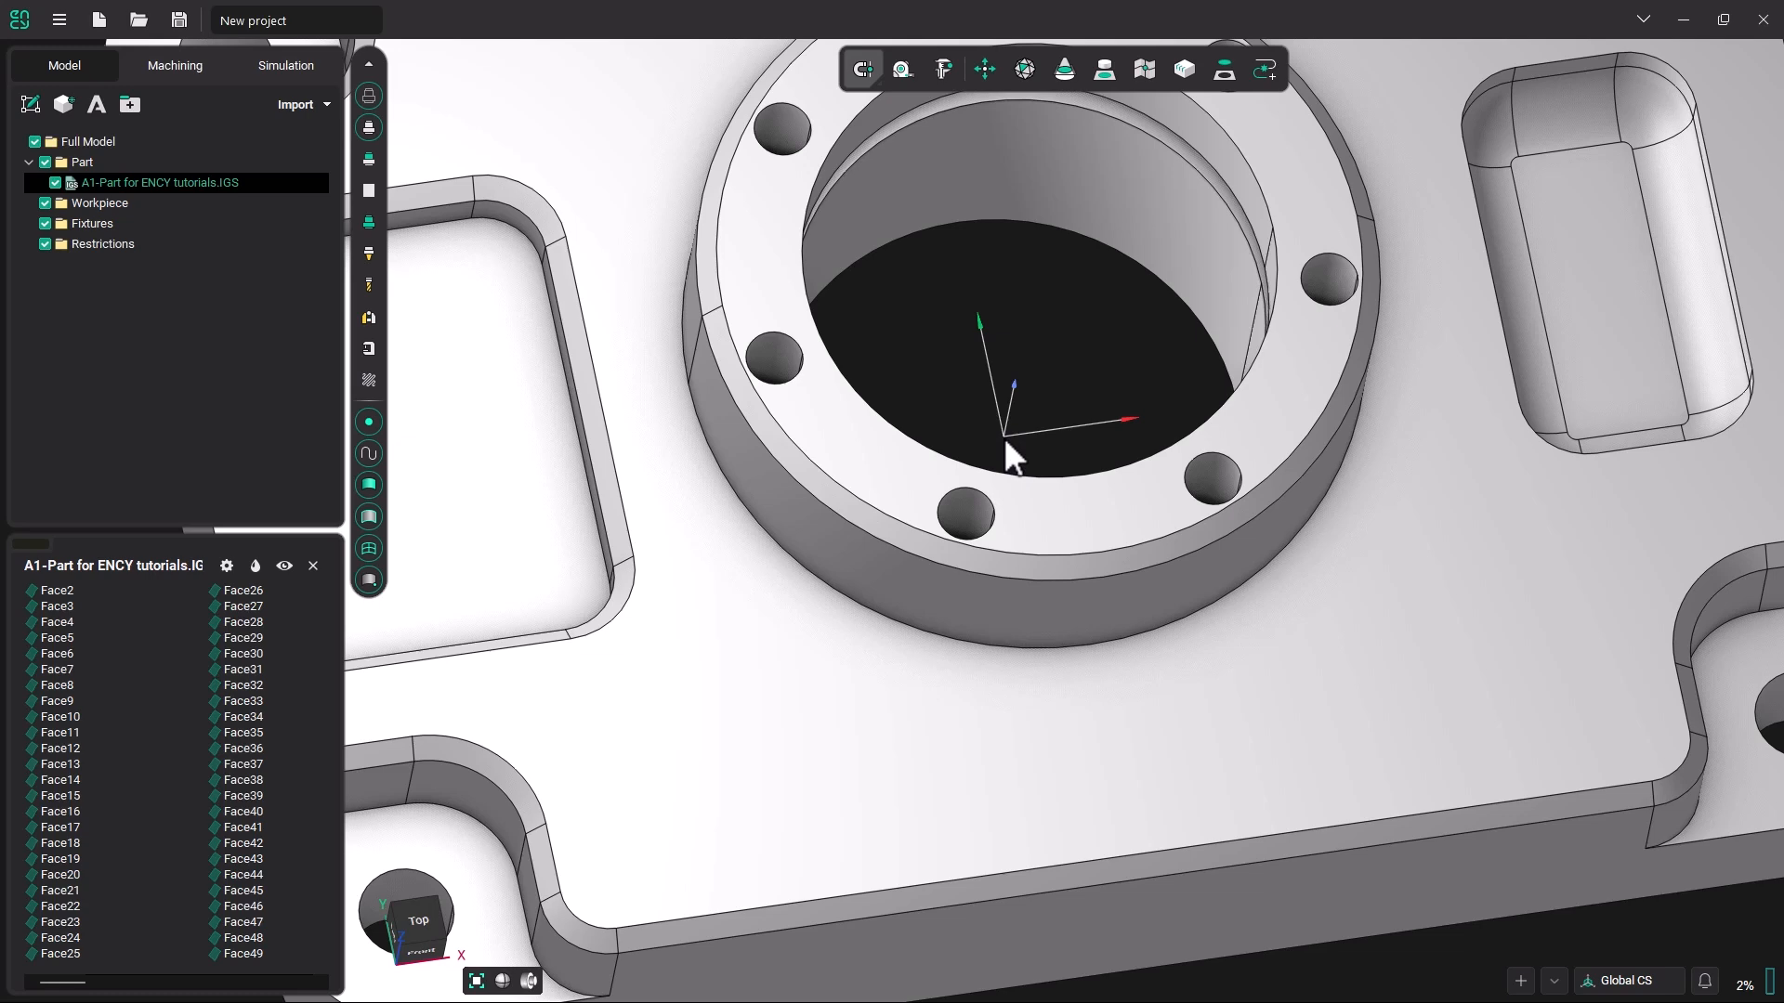
scroll(1003, 437, down, 5)
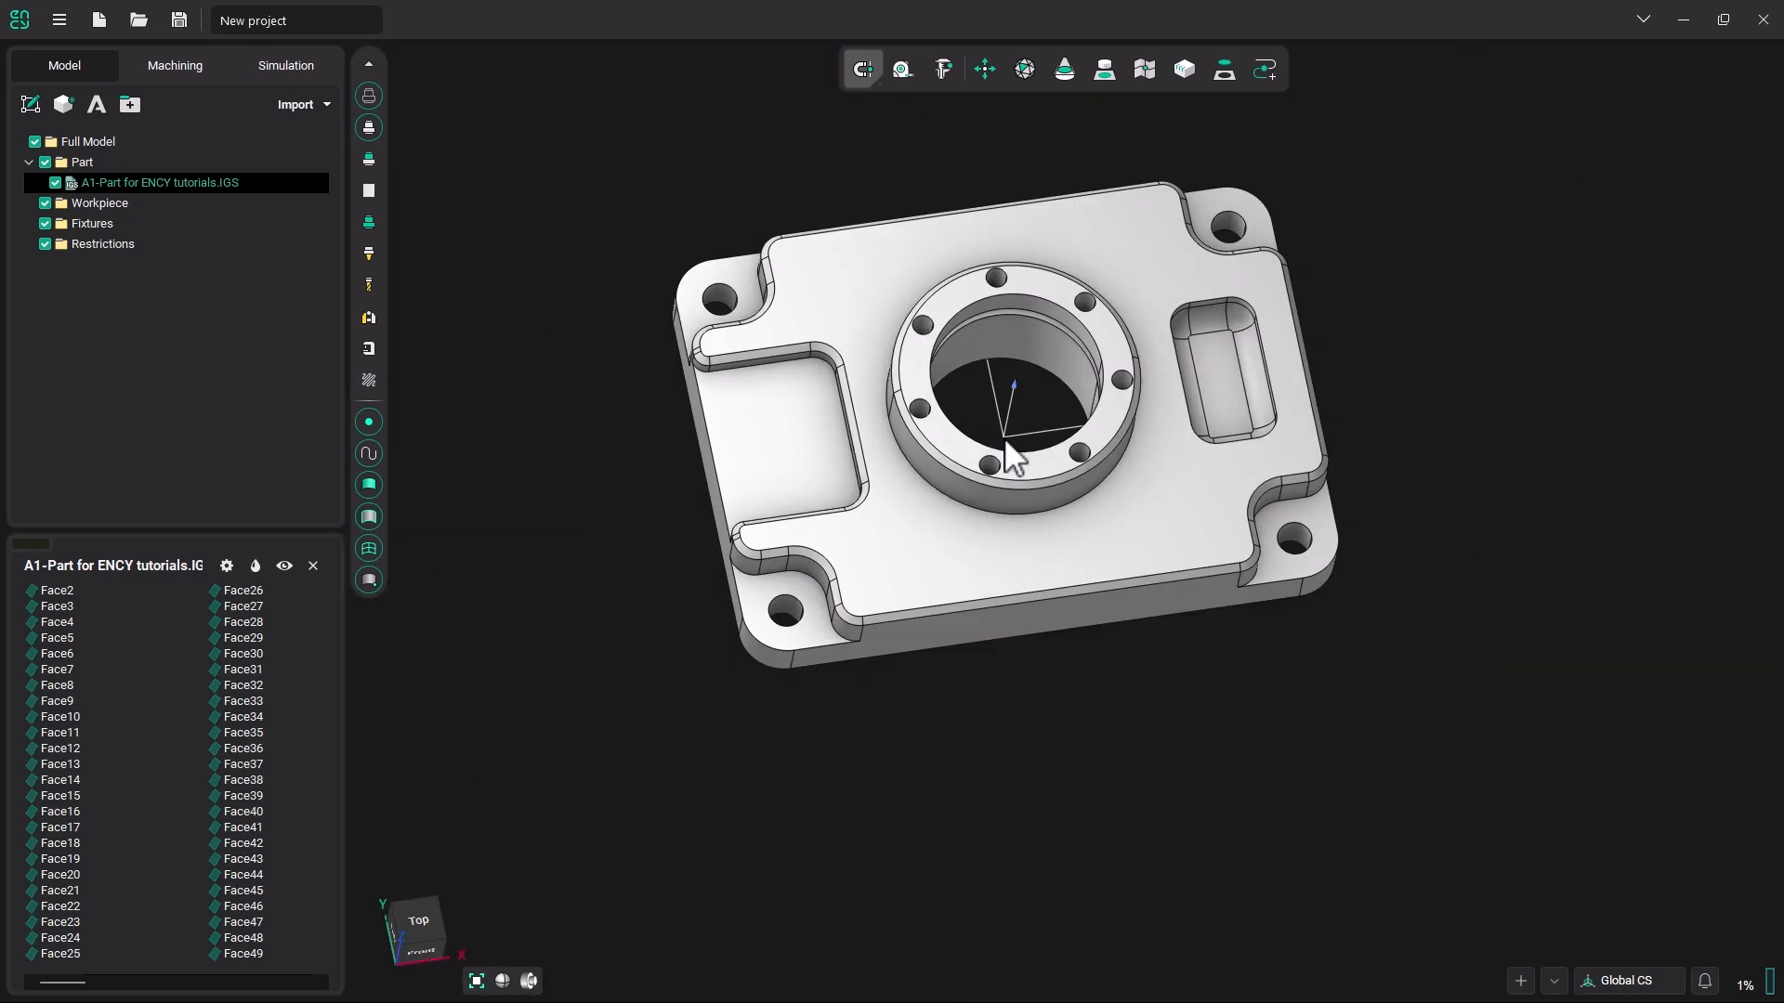
middle_drag(999, 432, 990, 305)
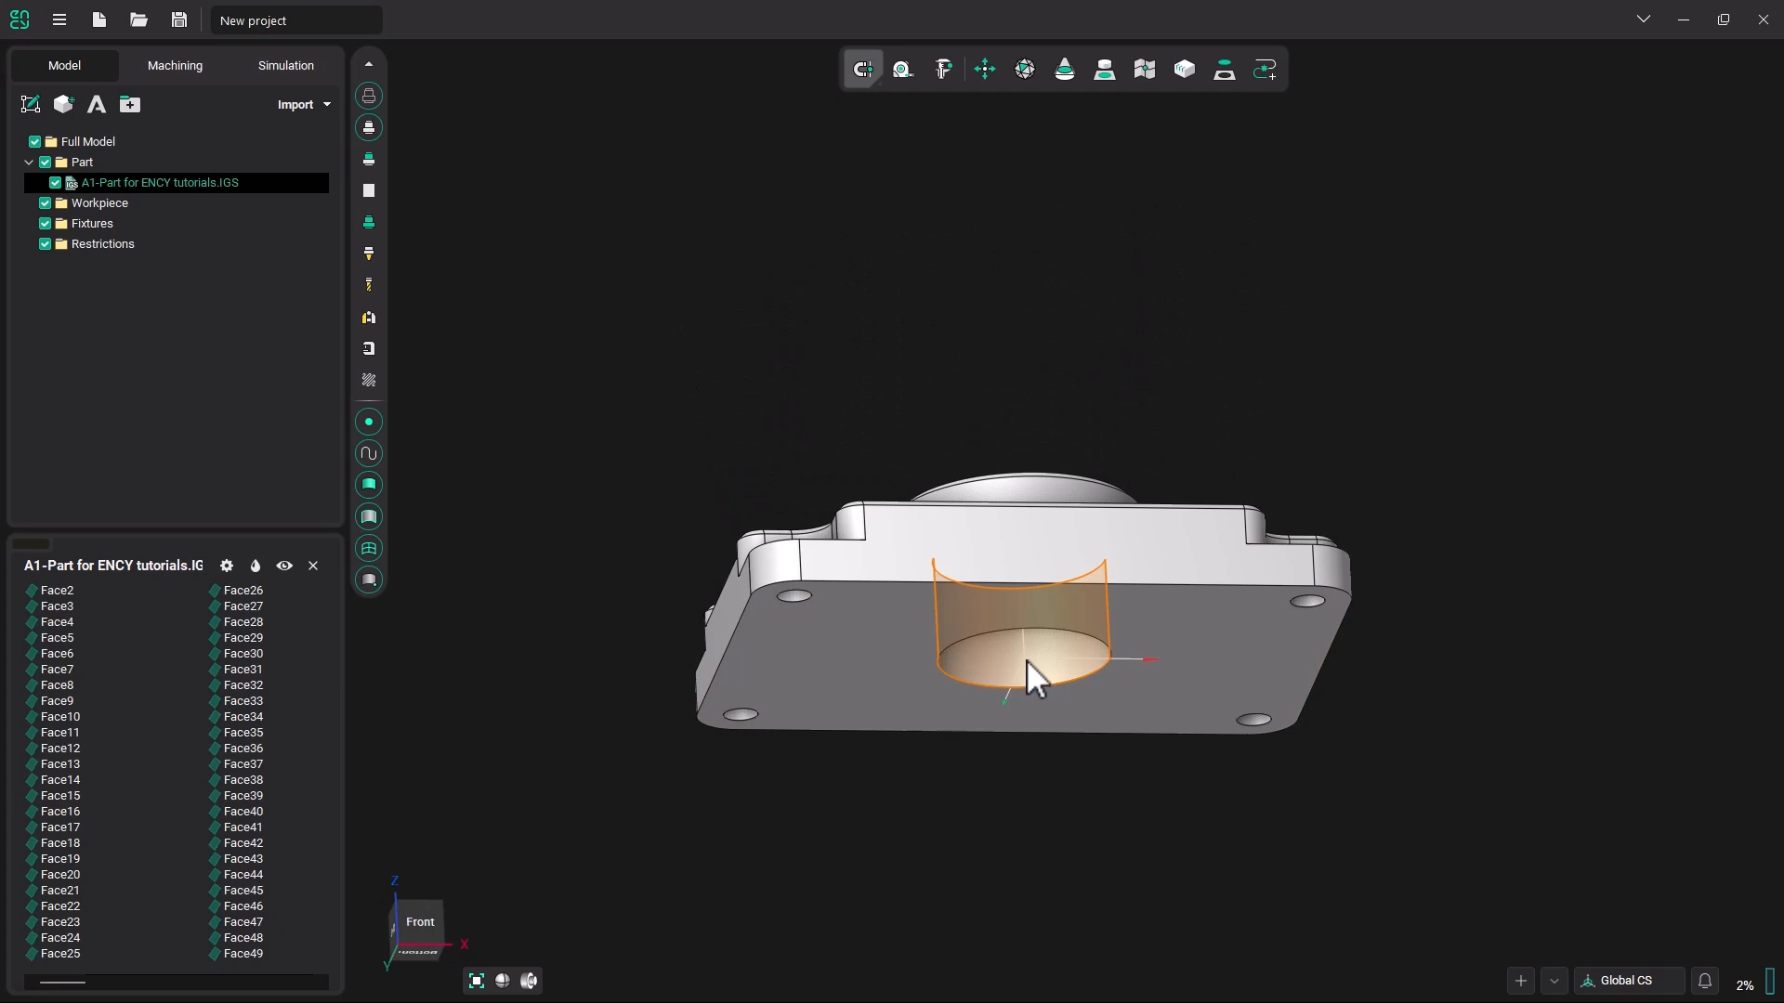
mouse_move(1027, 660)
middle_down()
mouse_move(1045, 760)
mouse_move(1012, 693)
mouse_move(1024, 643)
middle_up()
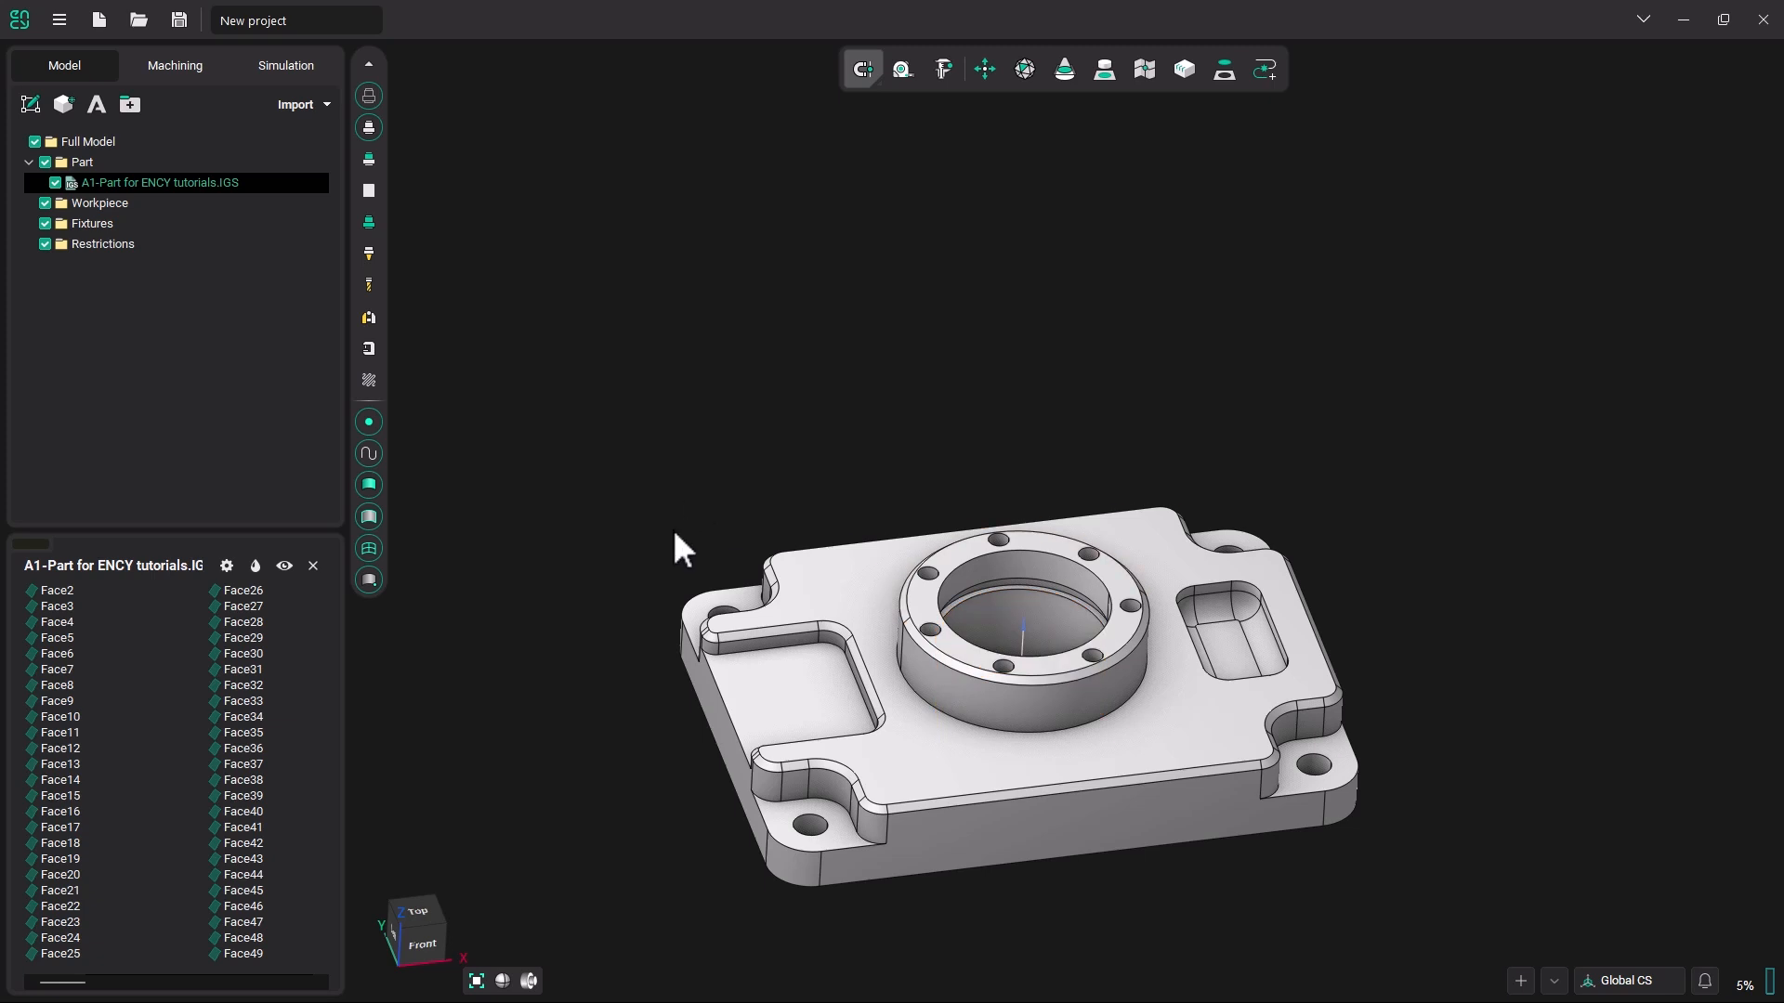
middle_drag(874, 602, 866, 502)
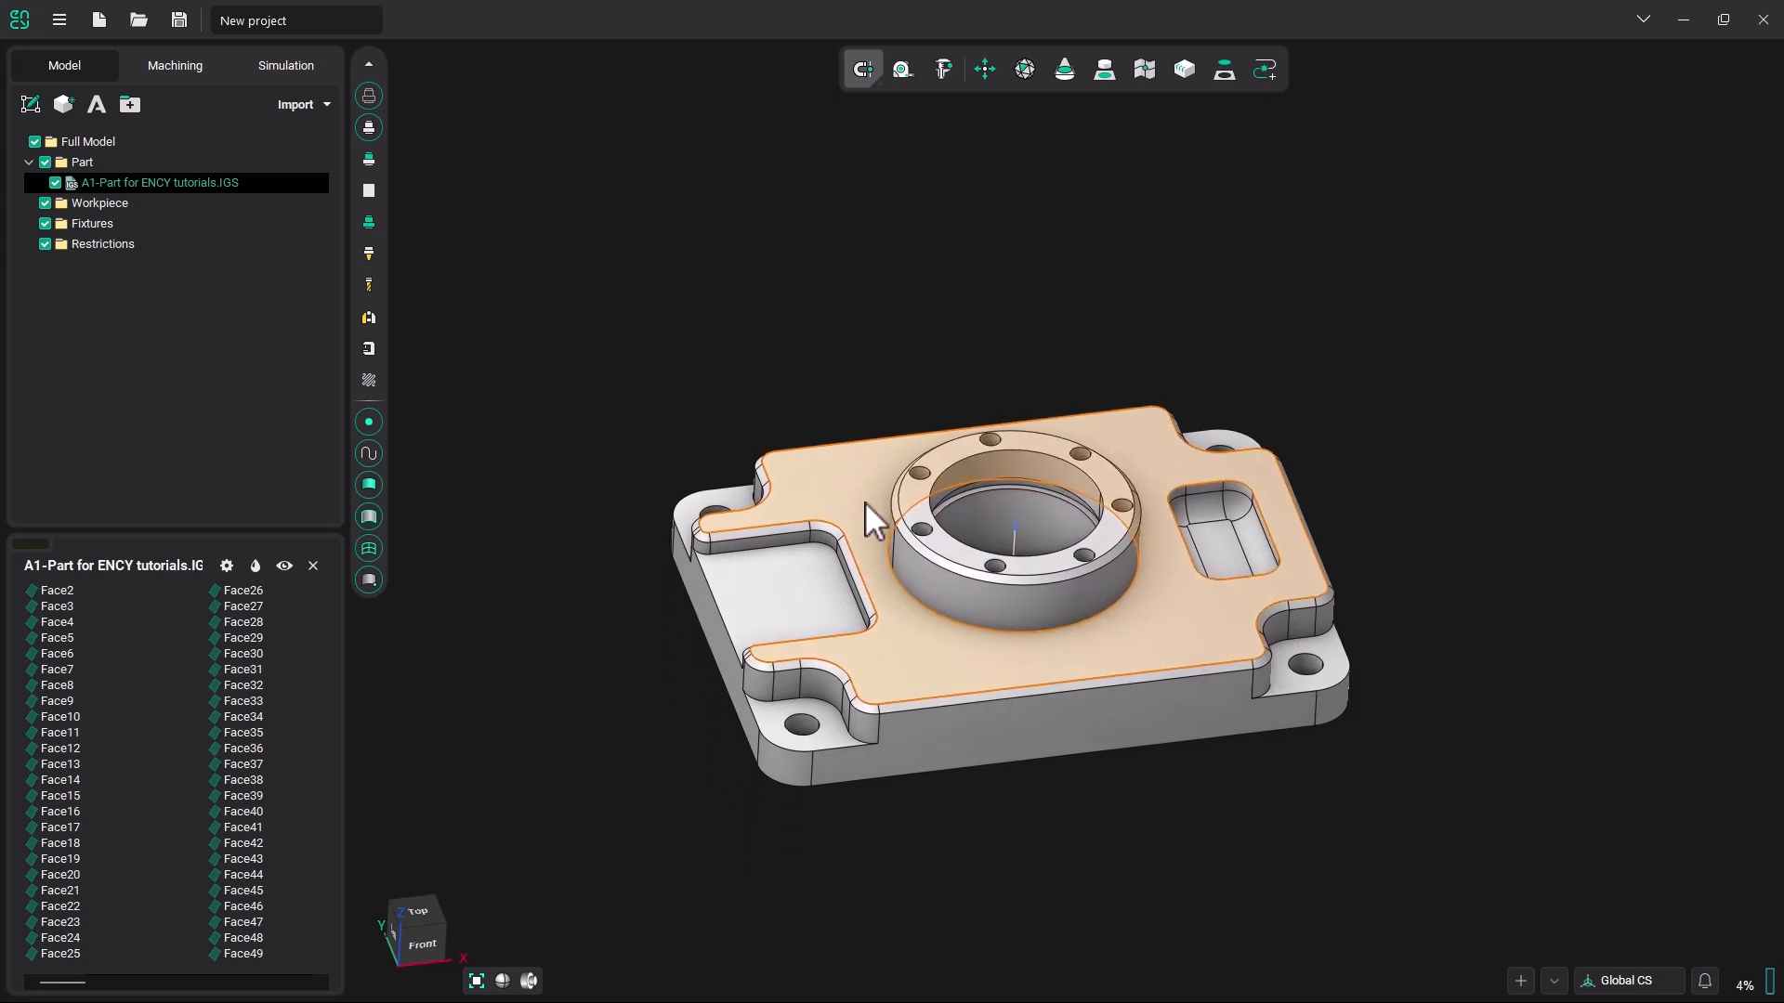
Relocate the part's zero point to X min, Y max and Z max with the Locate Zero spatial transformation.
click(986, 70)
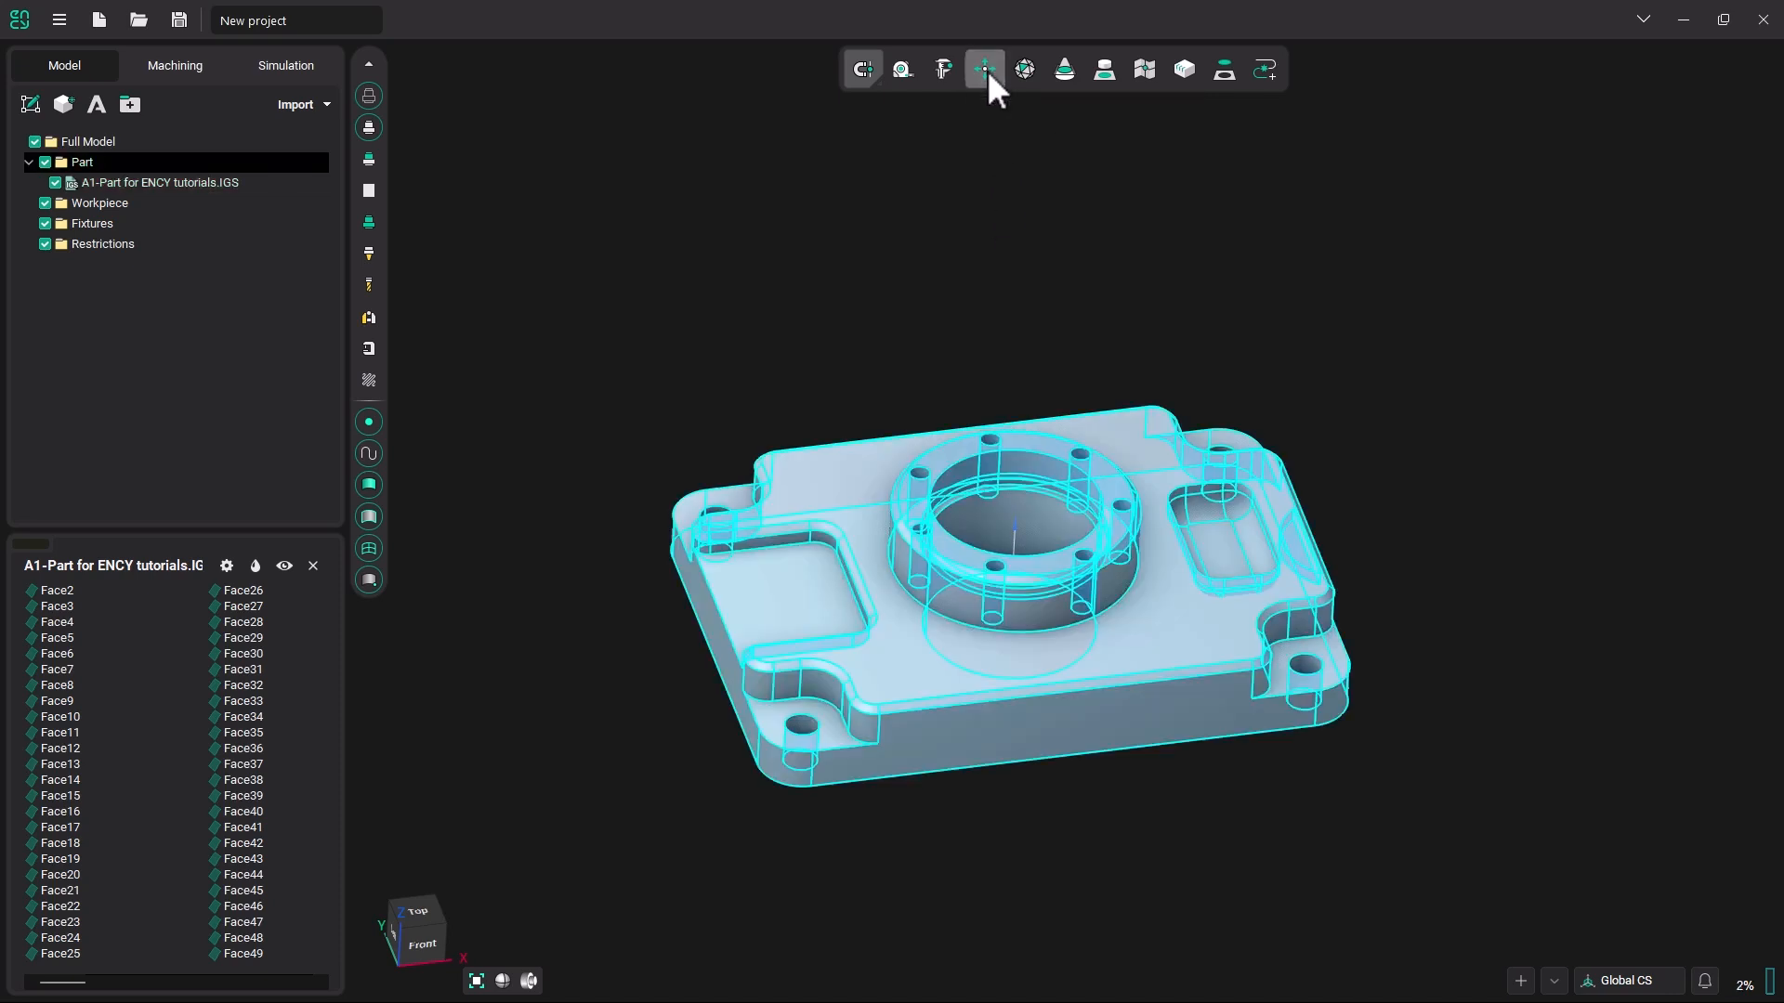
drag(408, 61, 593, 128)
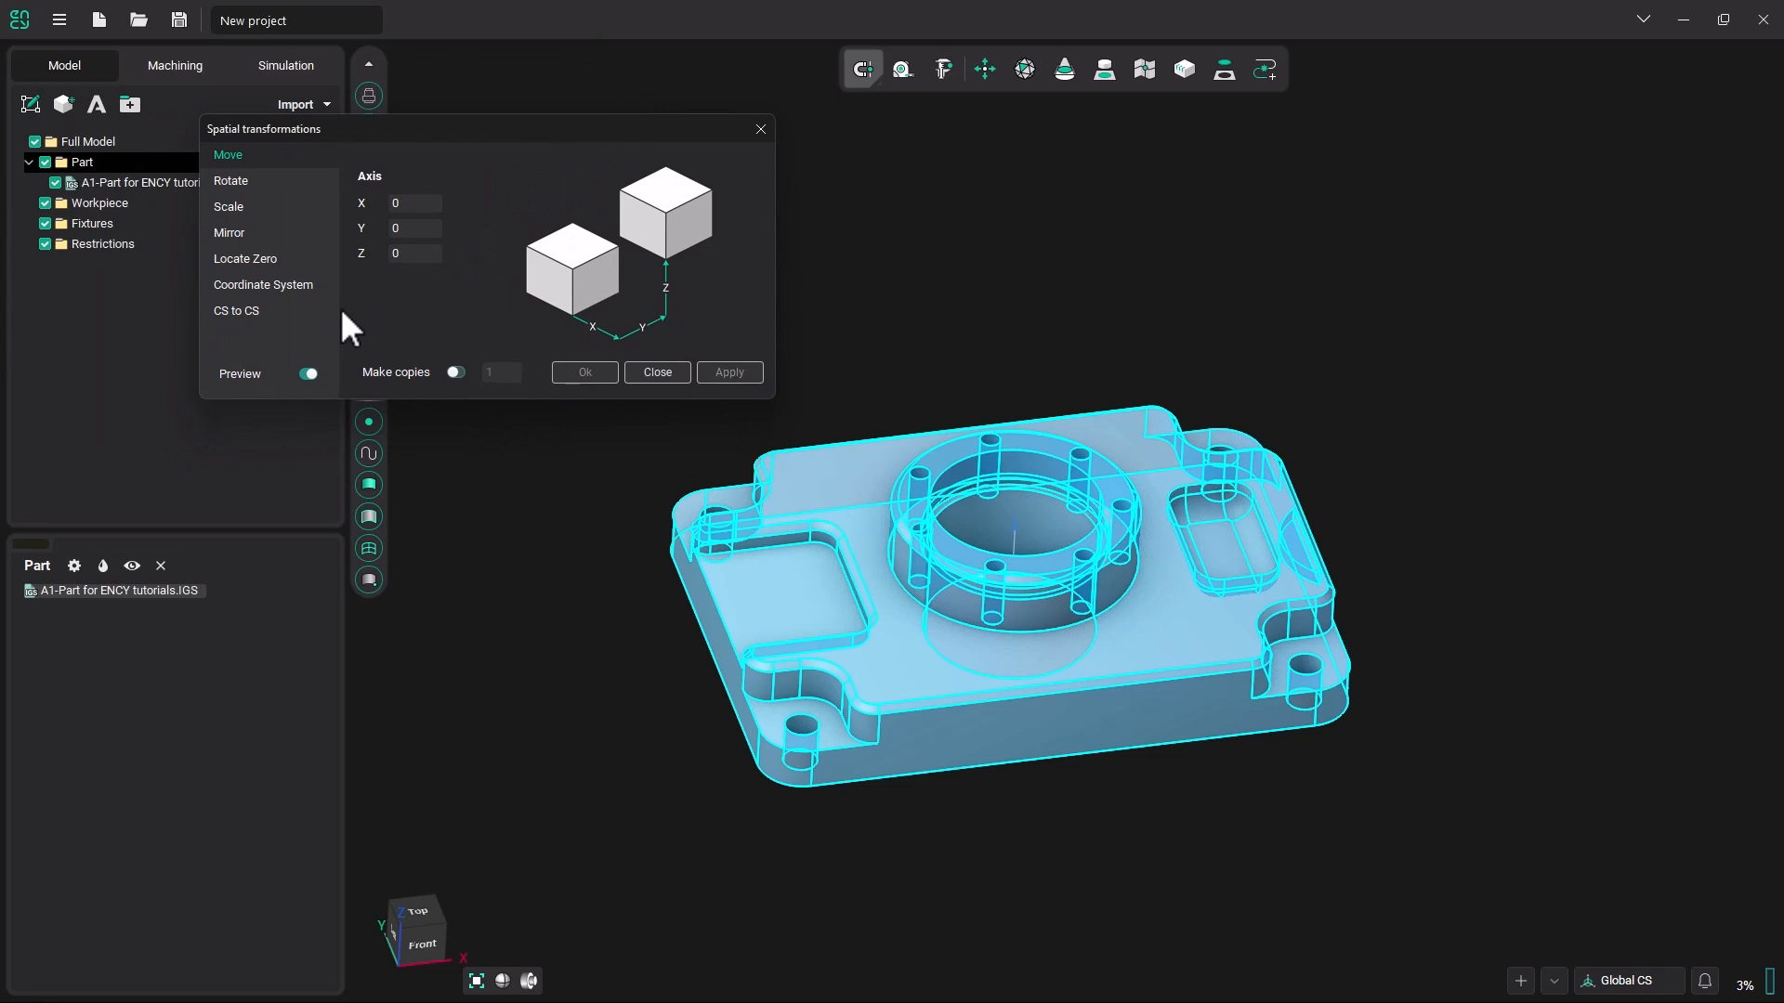
click(245, 260)
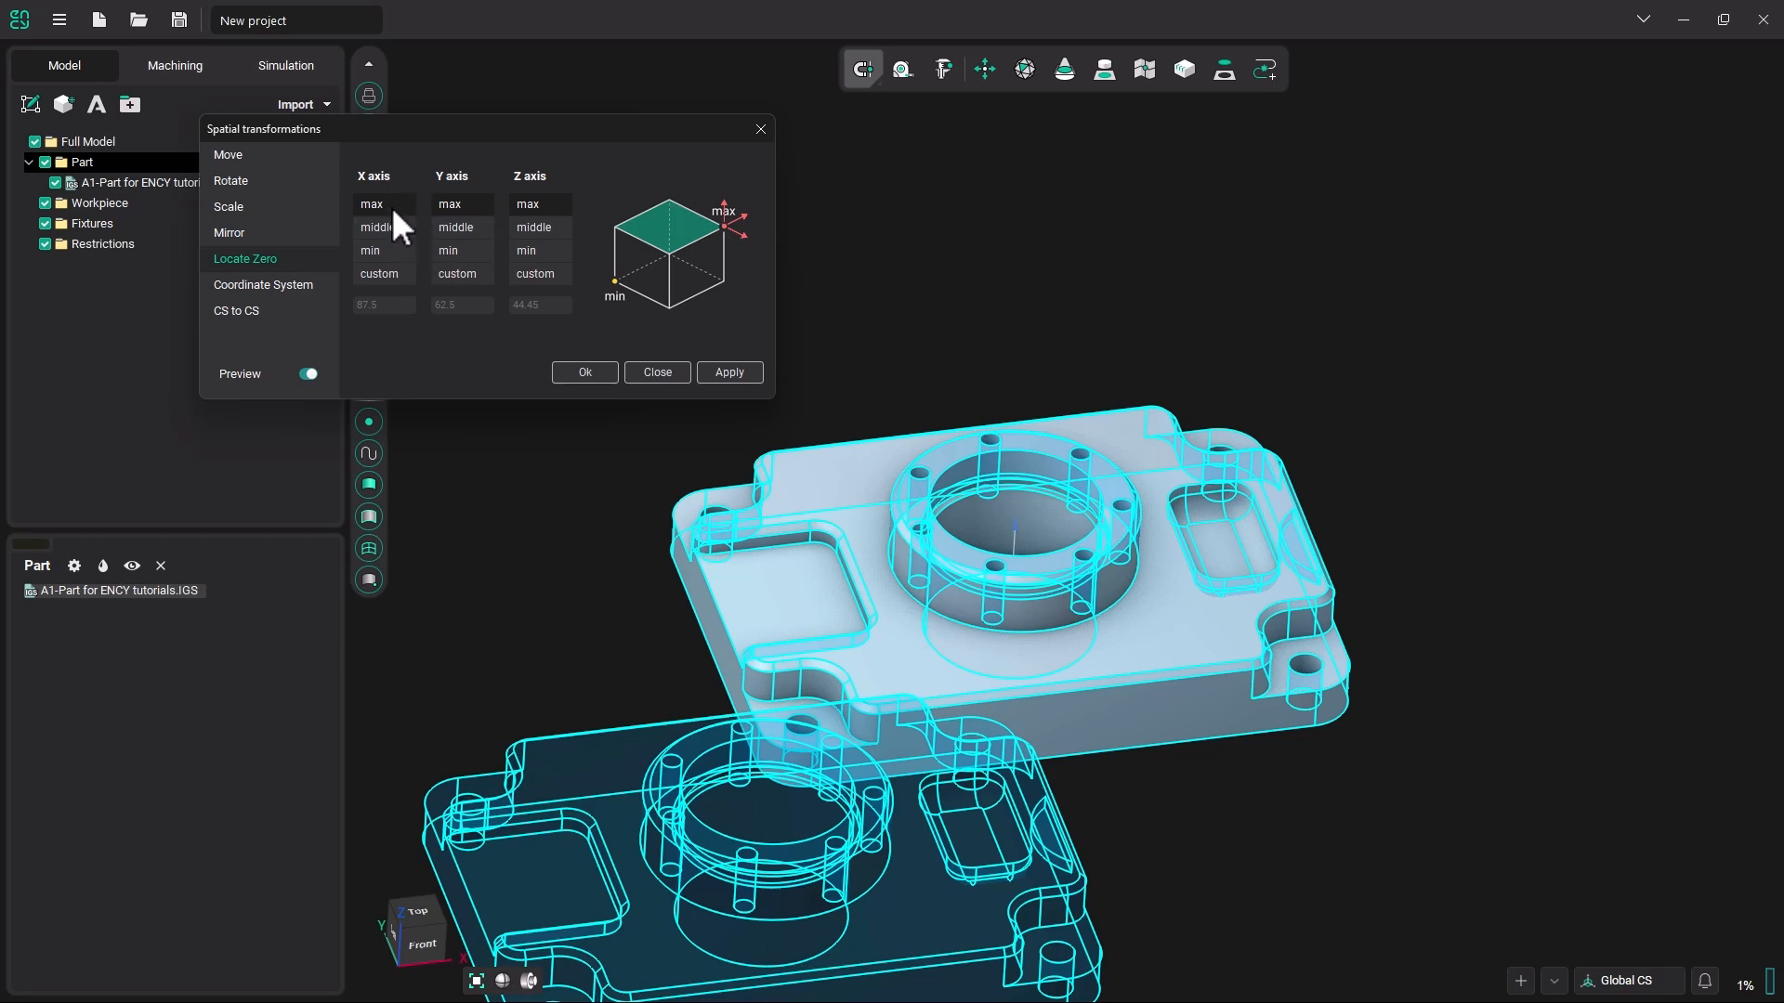
click(382, 251)
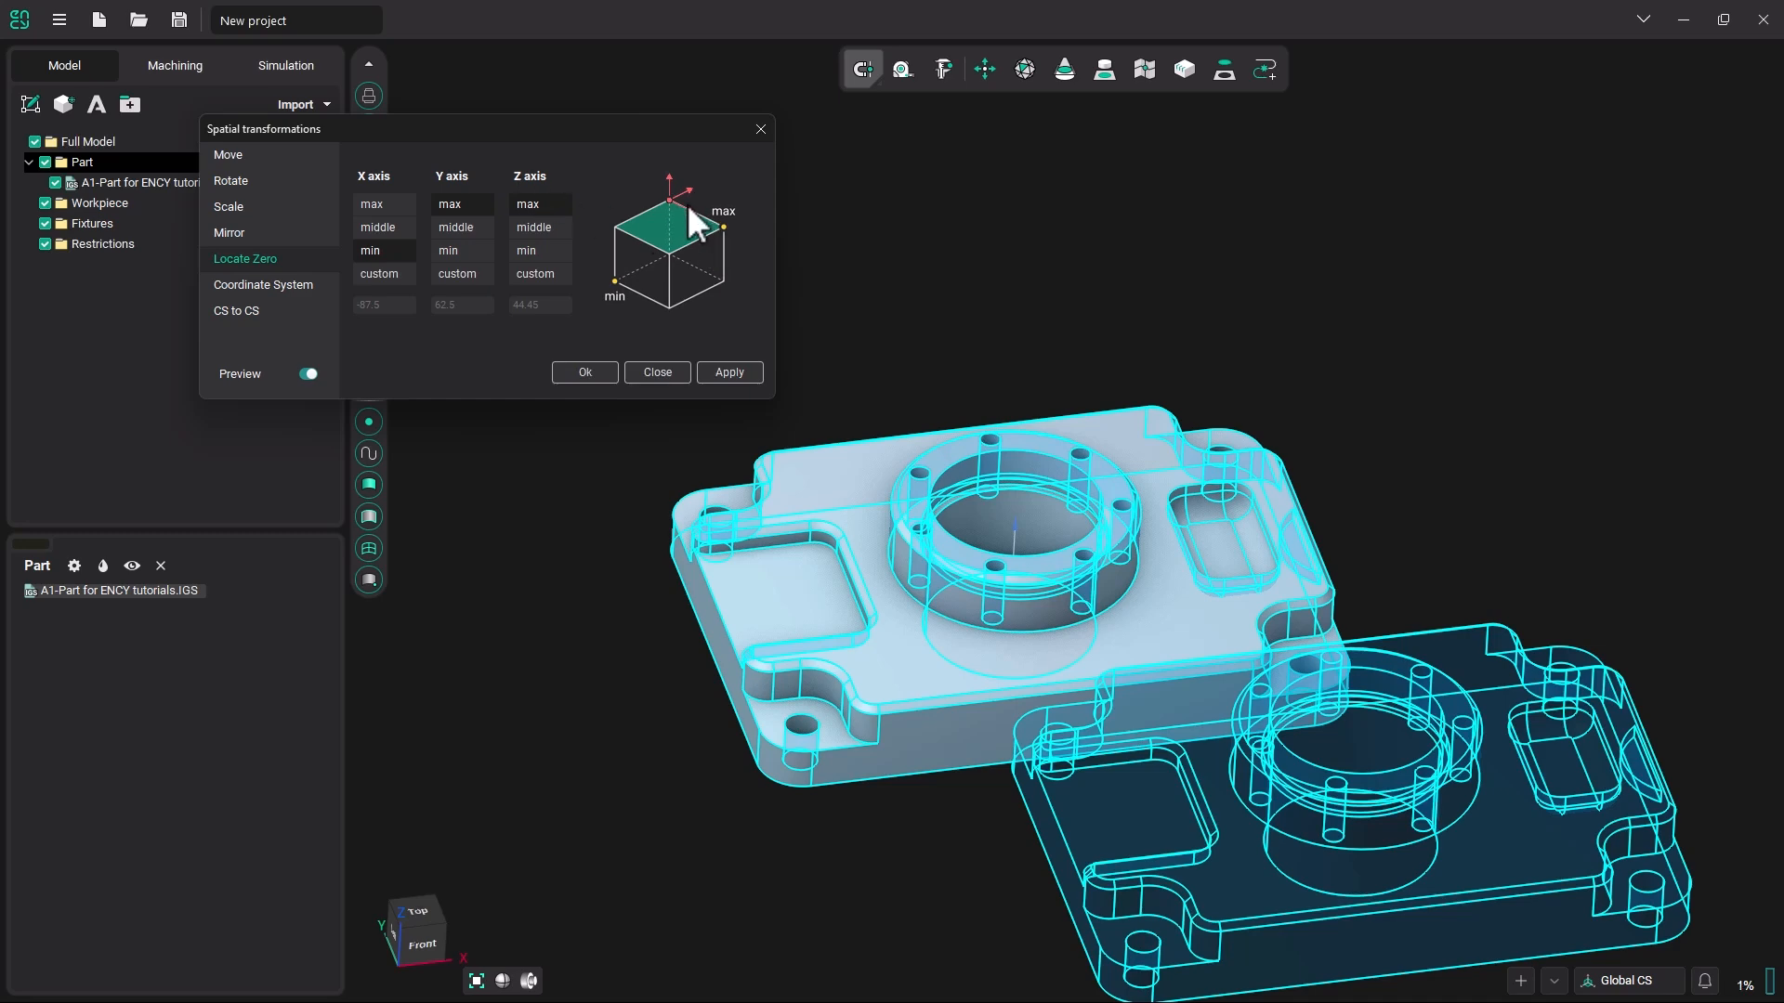
click(730, 373)
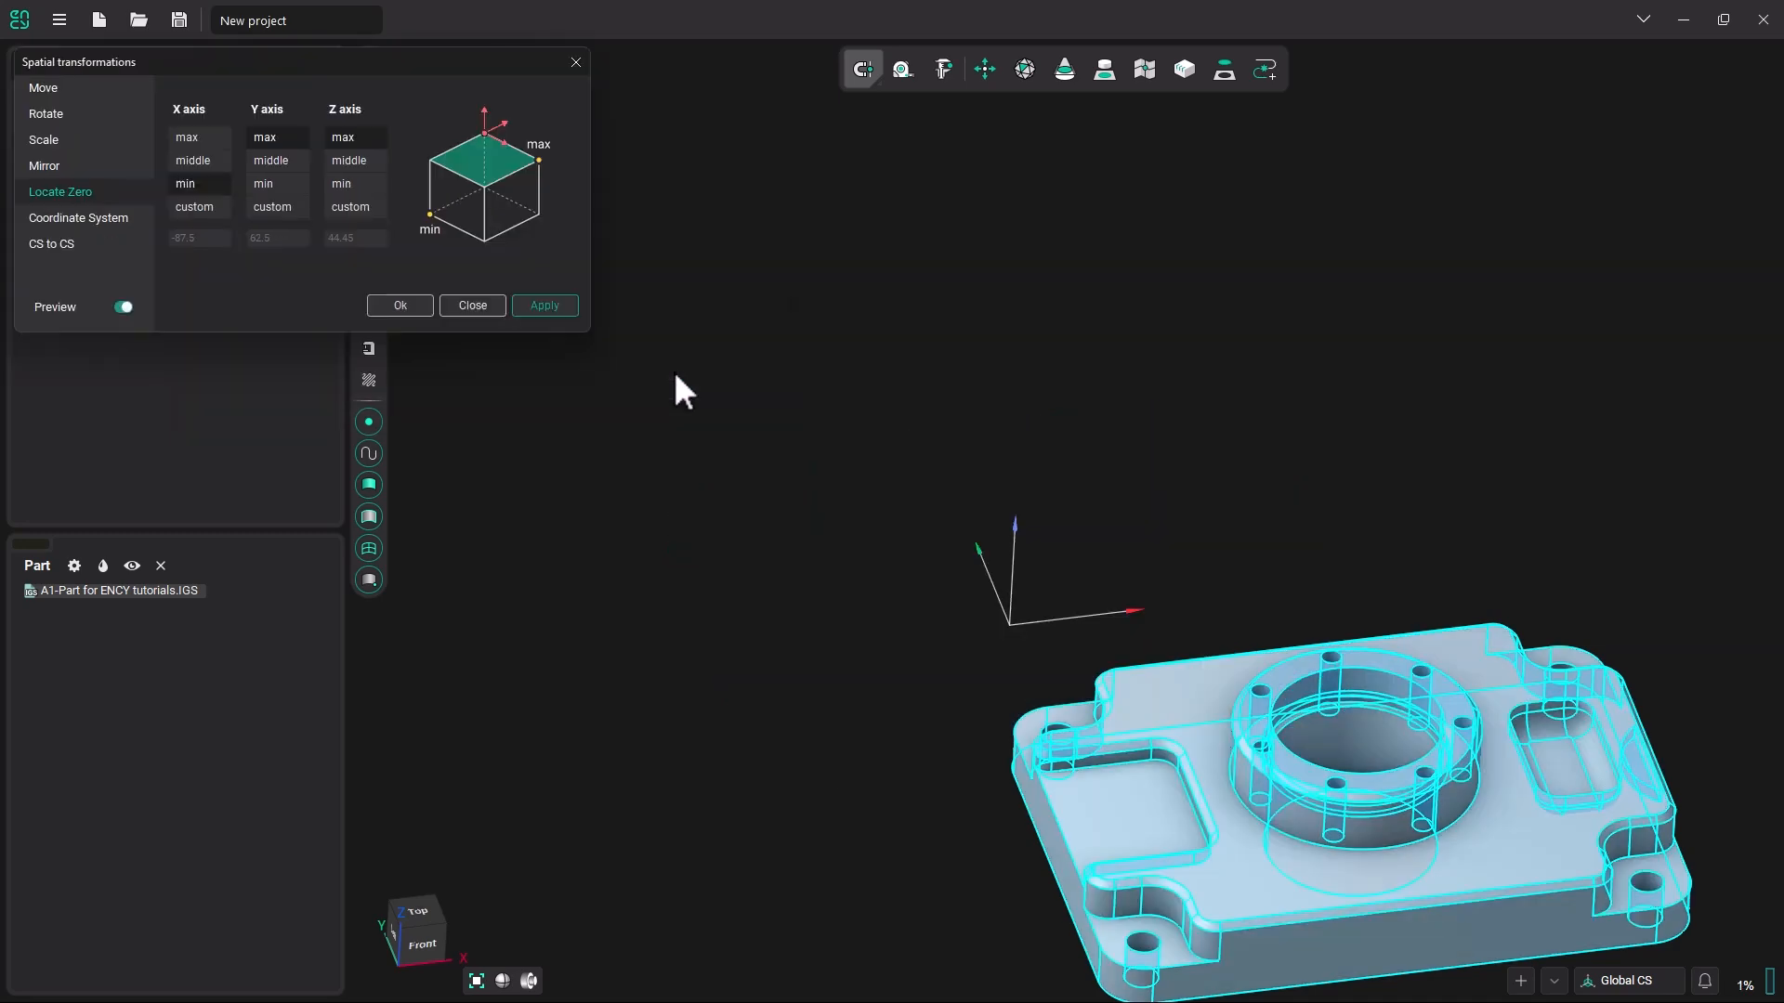
click(484, 304)
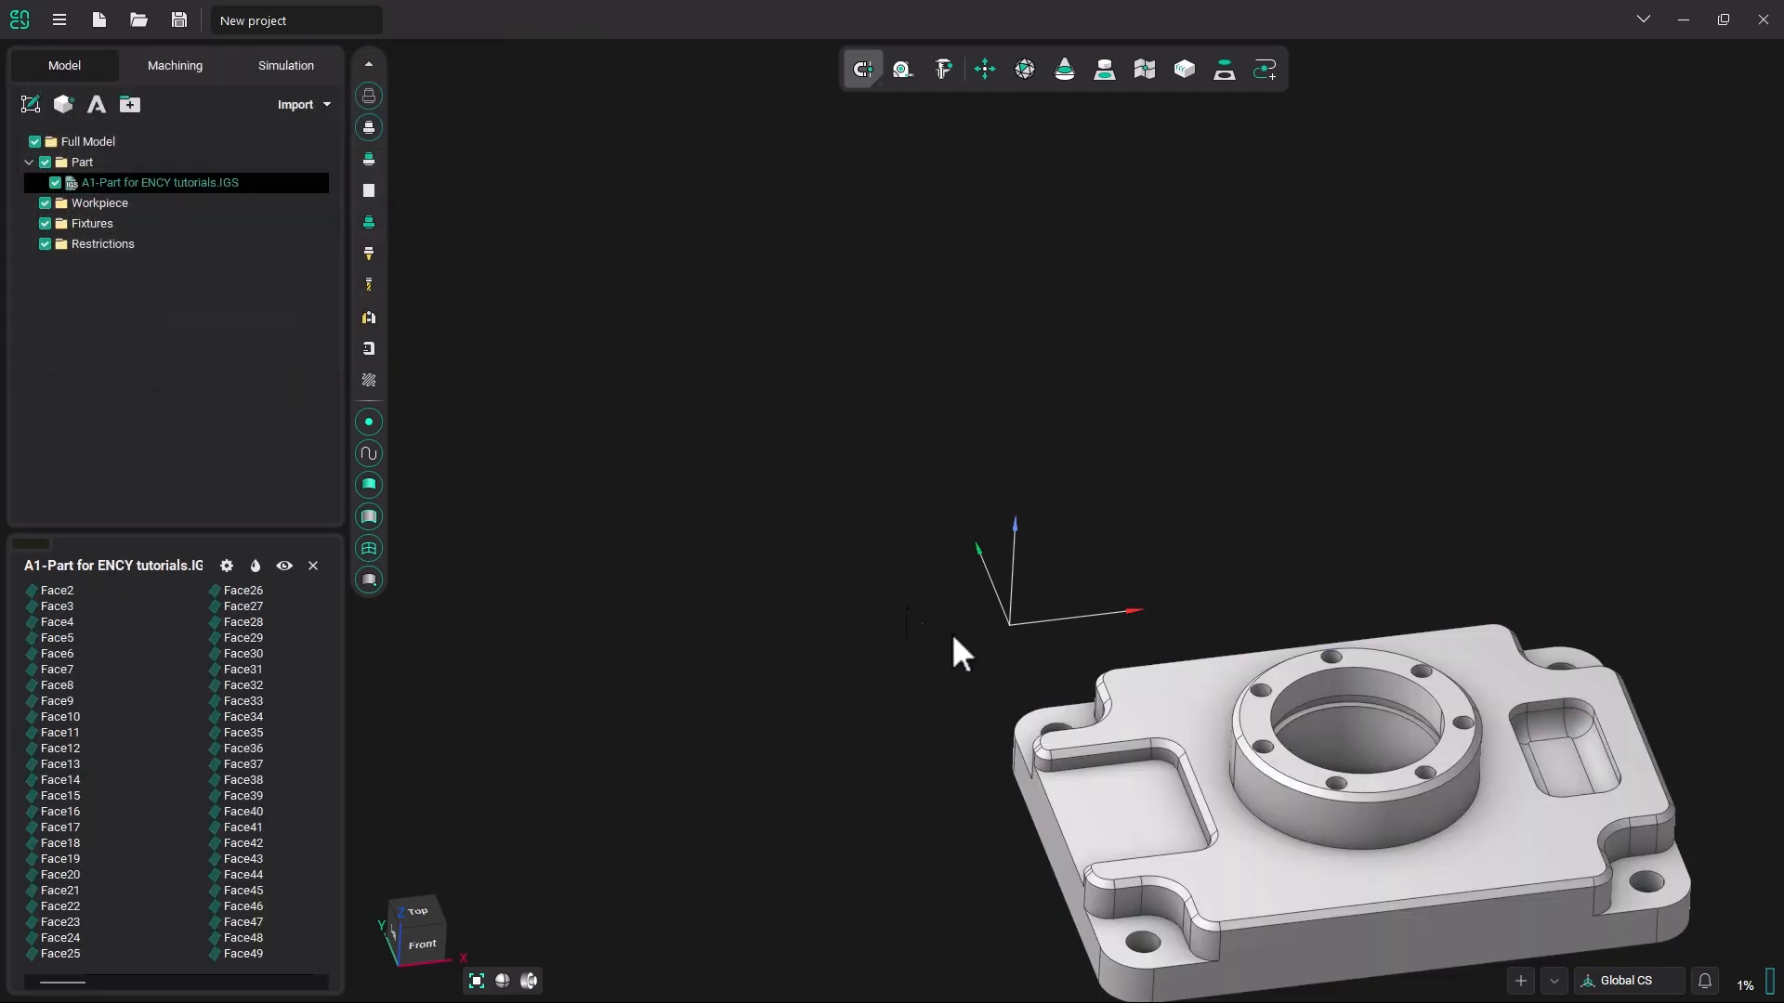
Show the workpiece again and update it to the moved part by entering the machining workspace and returning to the model.
middle_drag(953, 543, 862, 584)
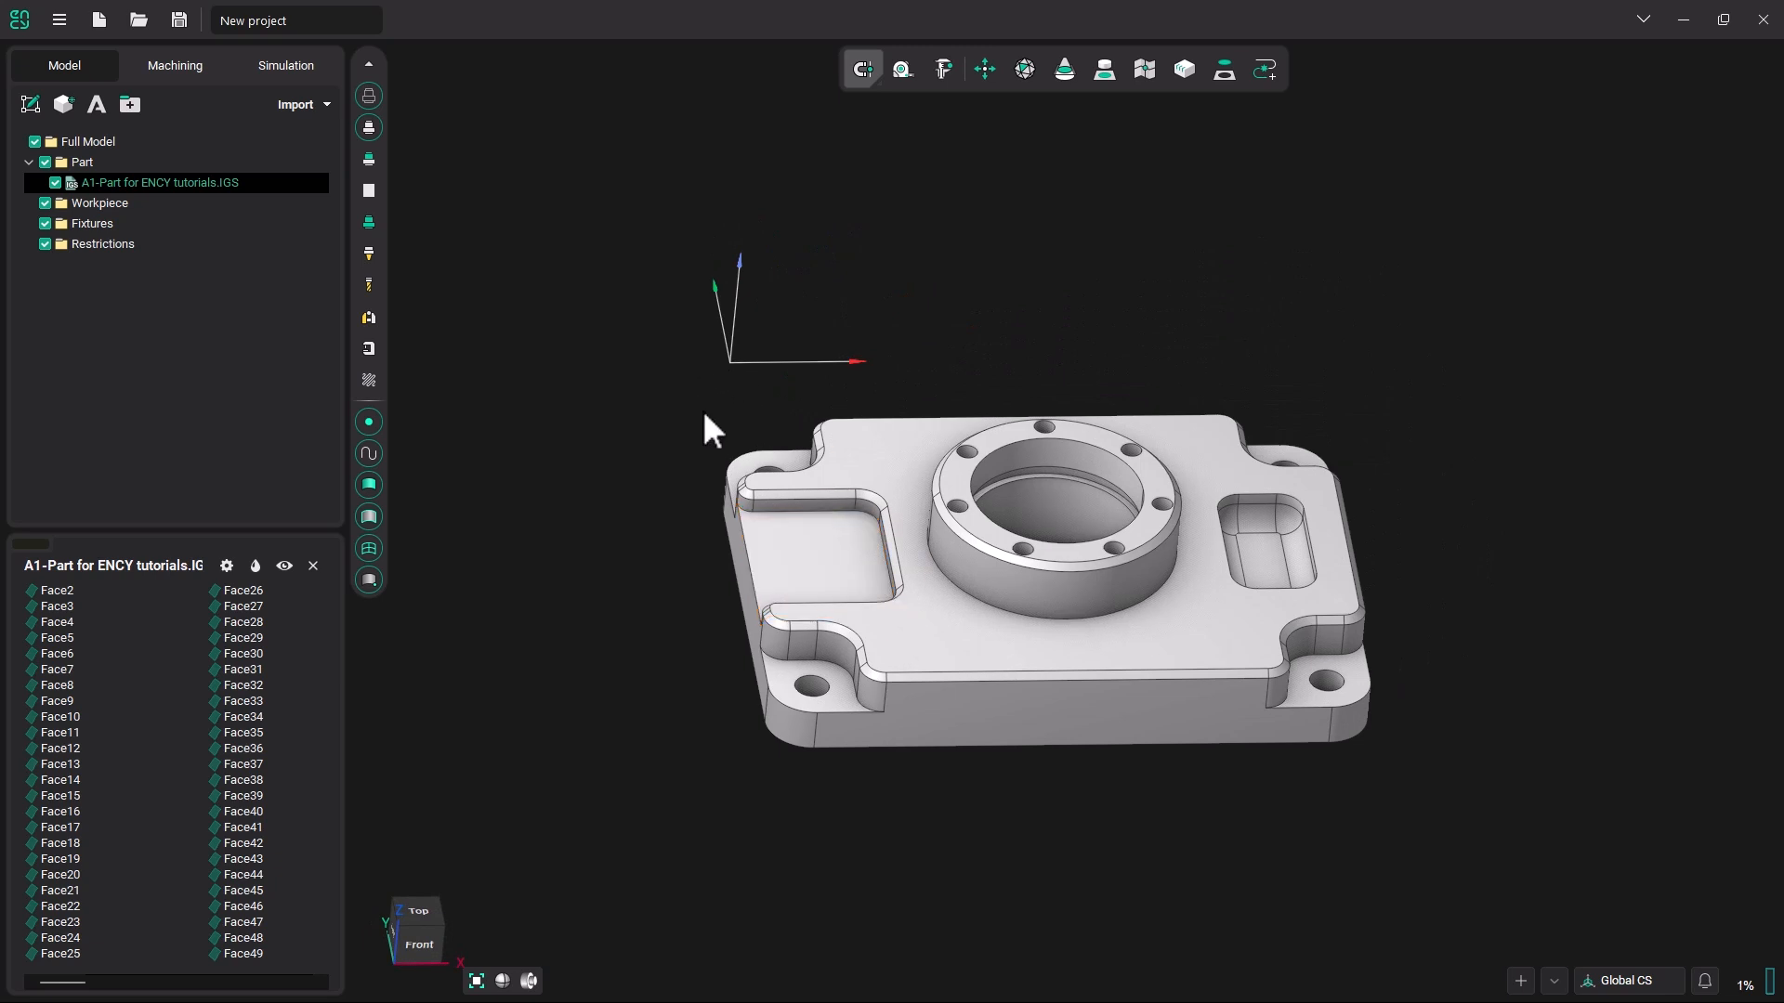
click(374, 187)
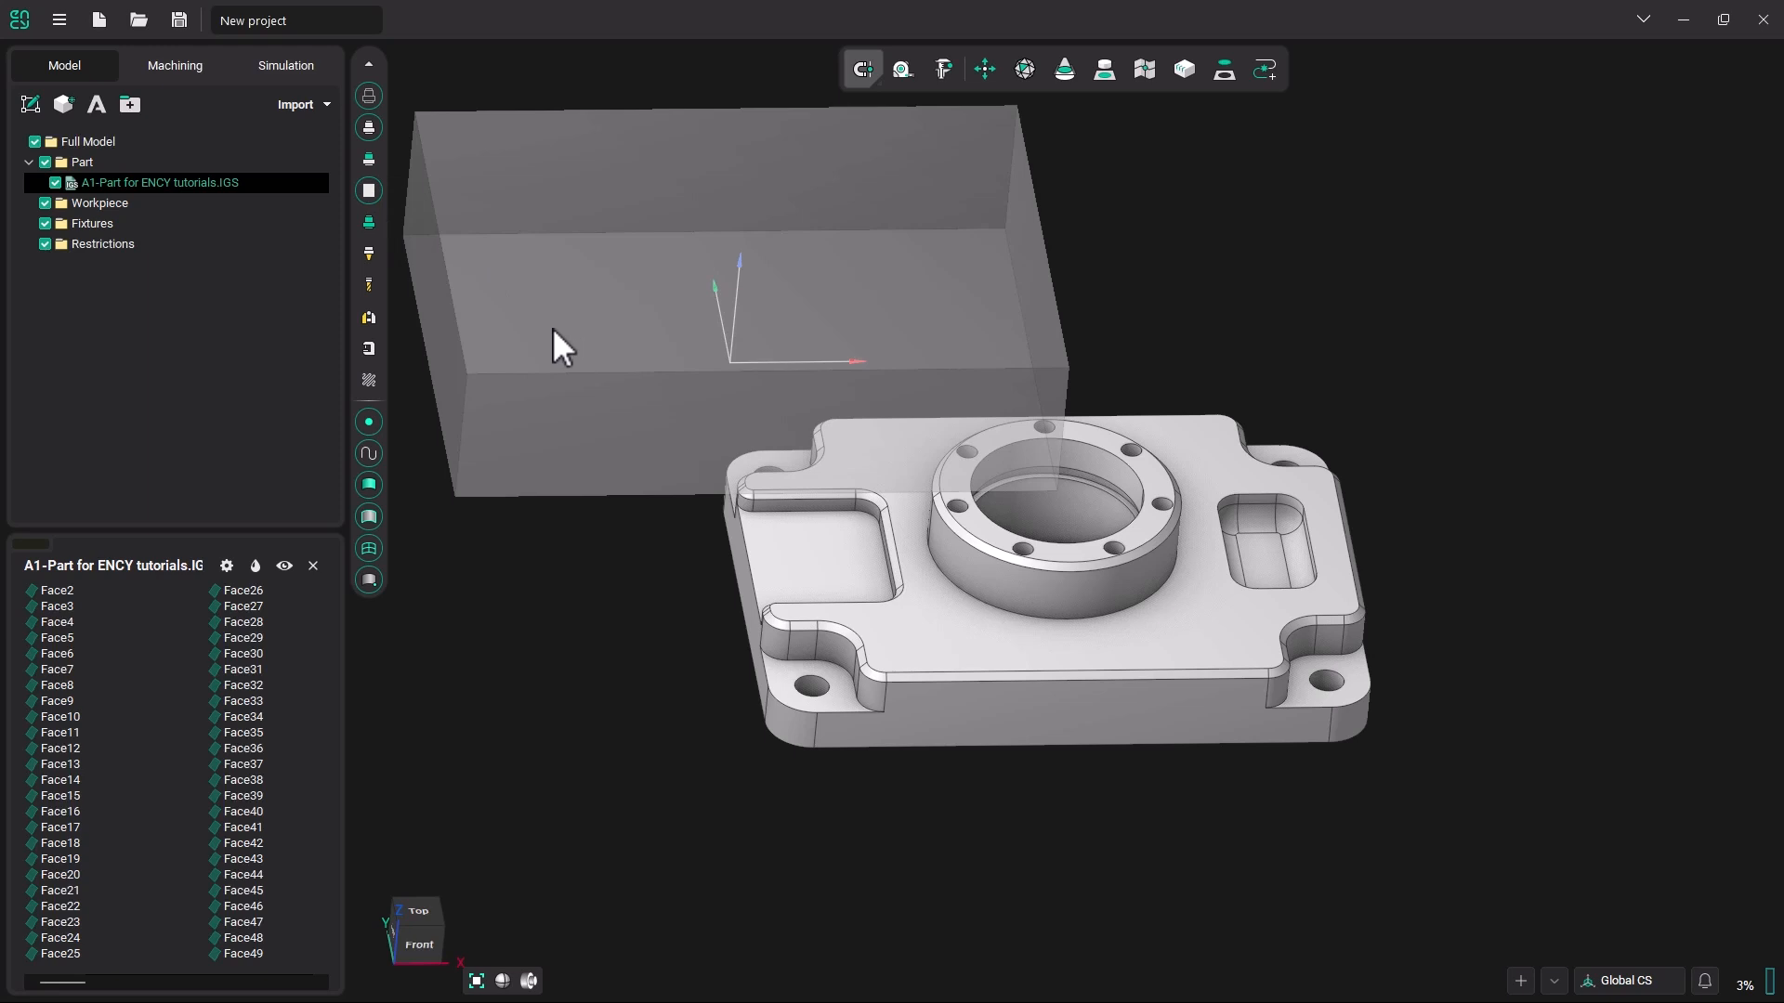
middle_drag(552, 327, 704, 398)
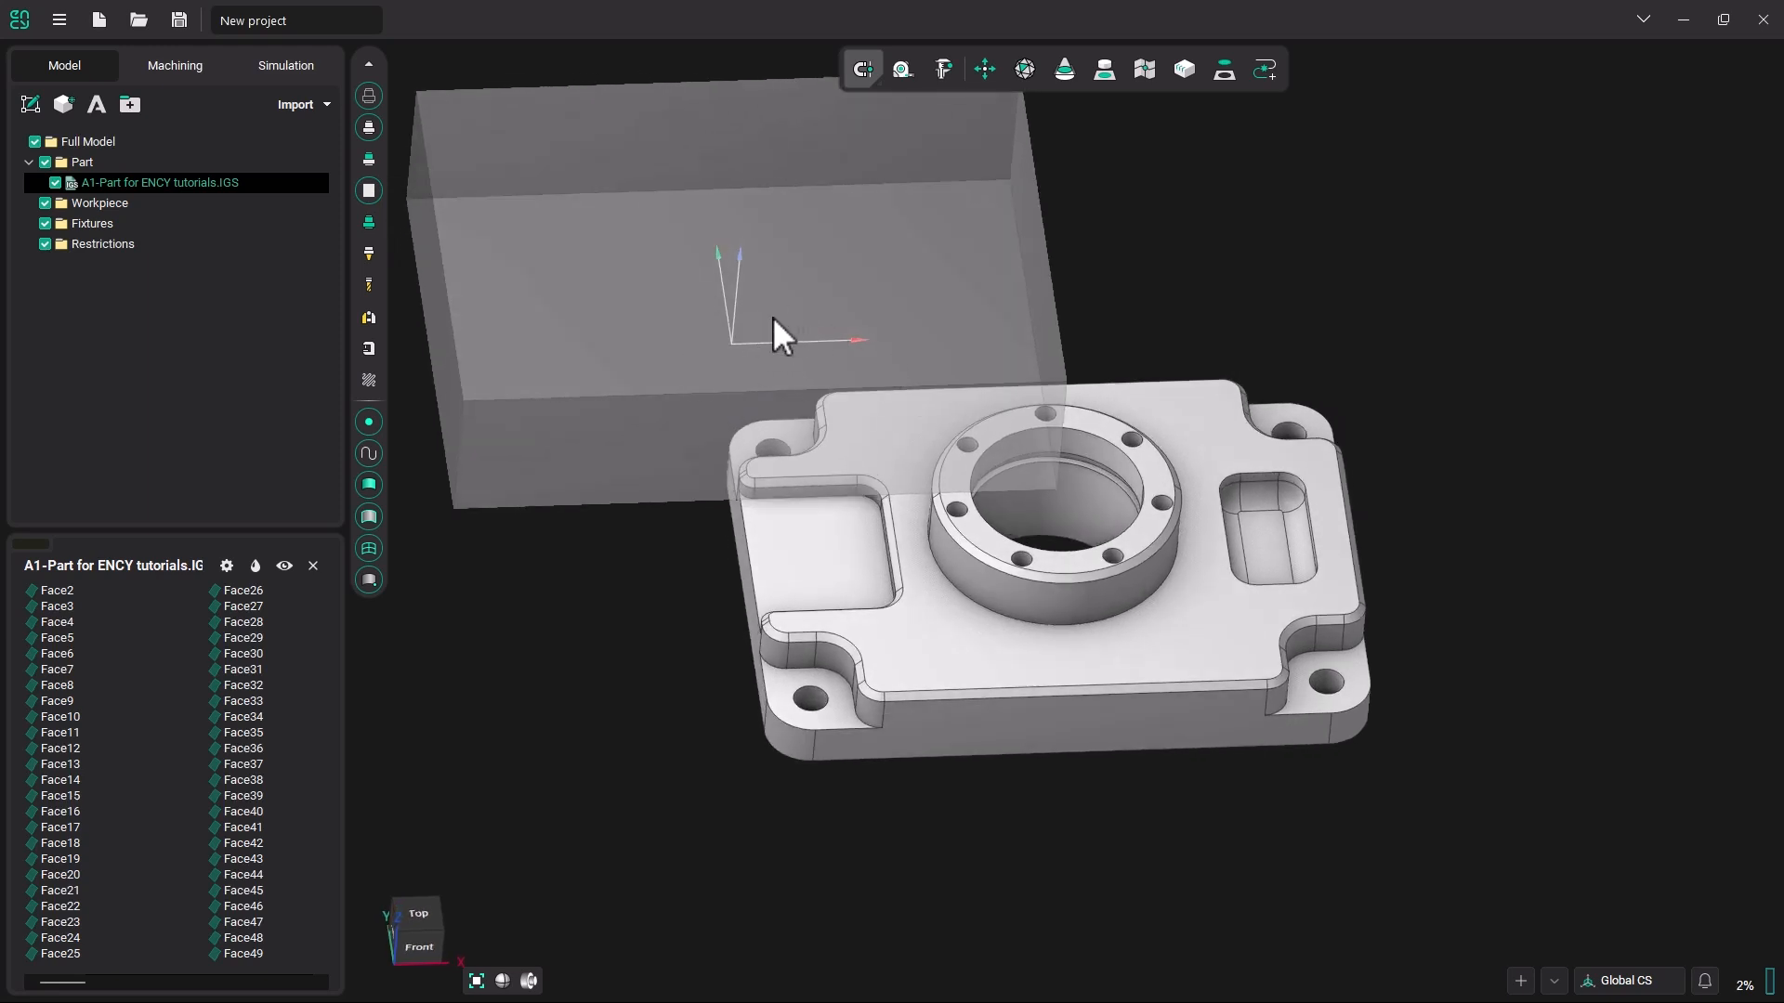
click(186, 64)
click(81, 65)
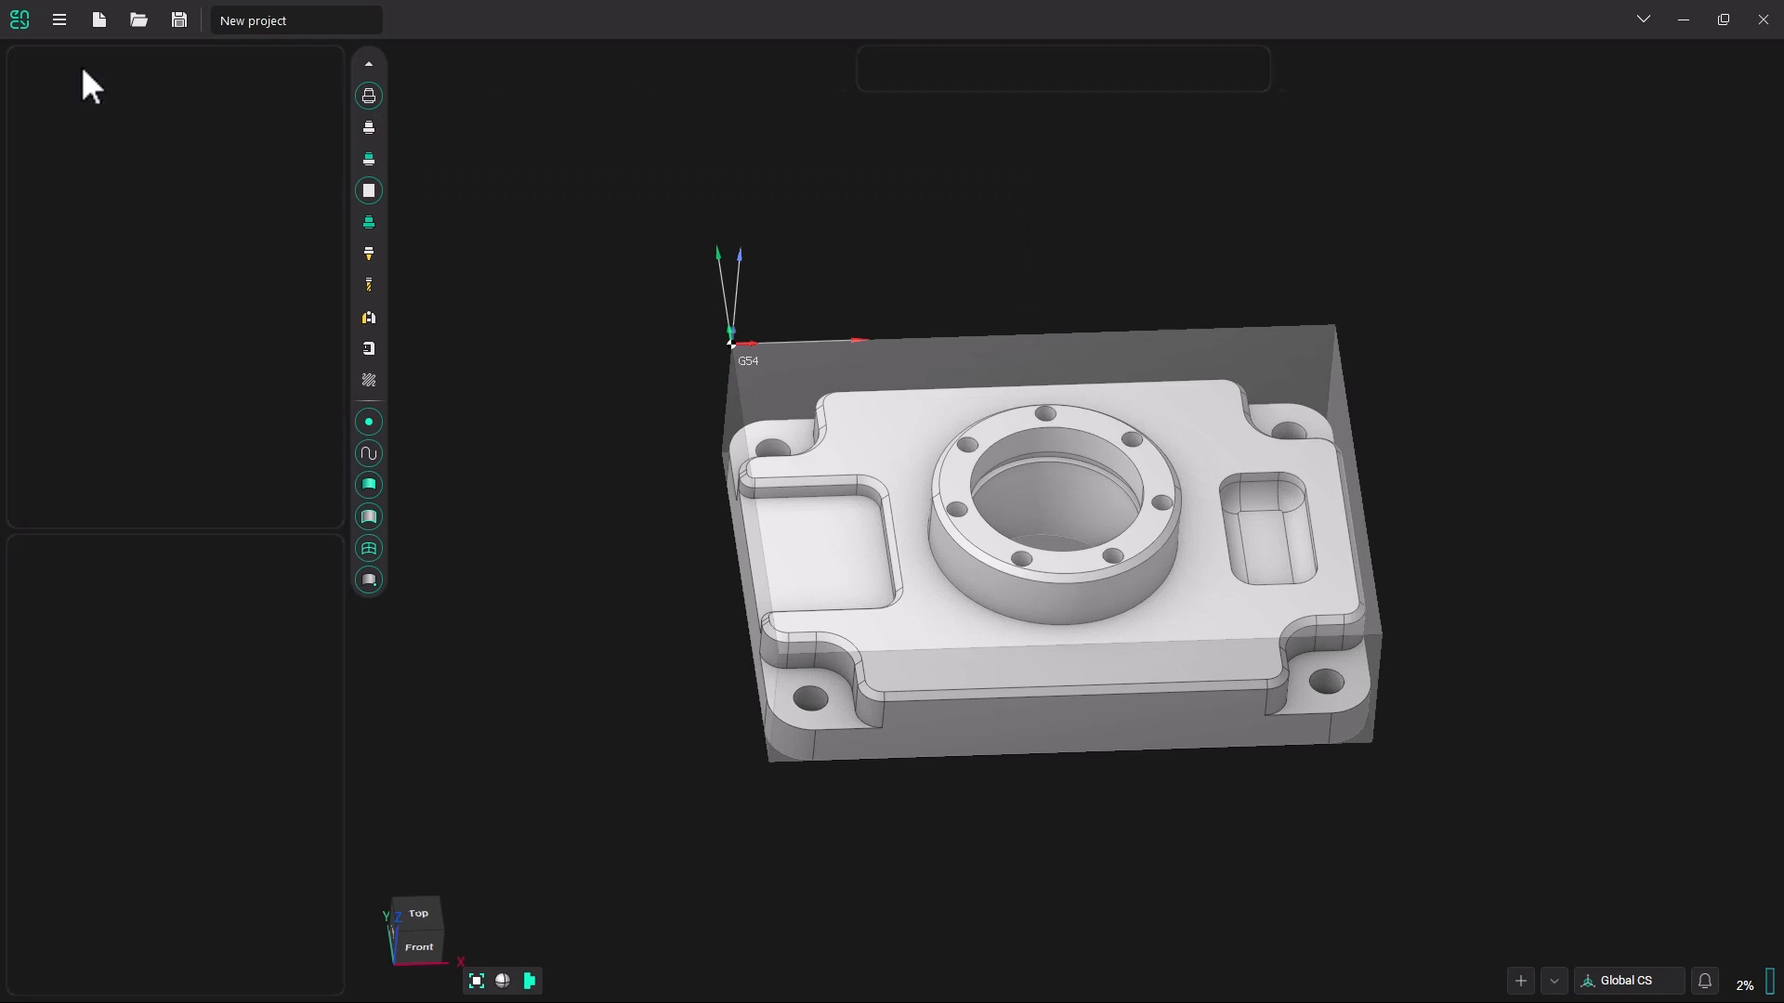
Measure the part's overall length and width by picking its end face and front face.
middle_drag(909, 417, 844, 360)
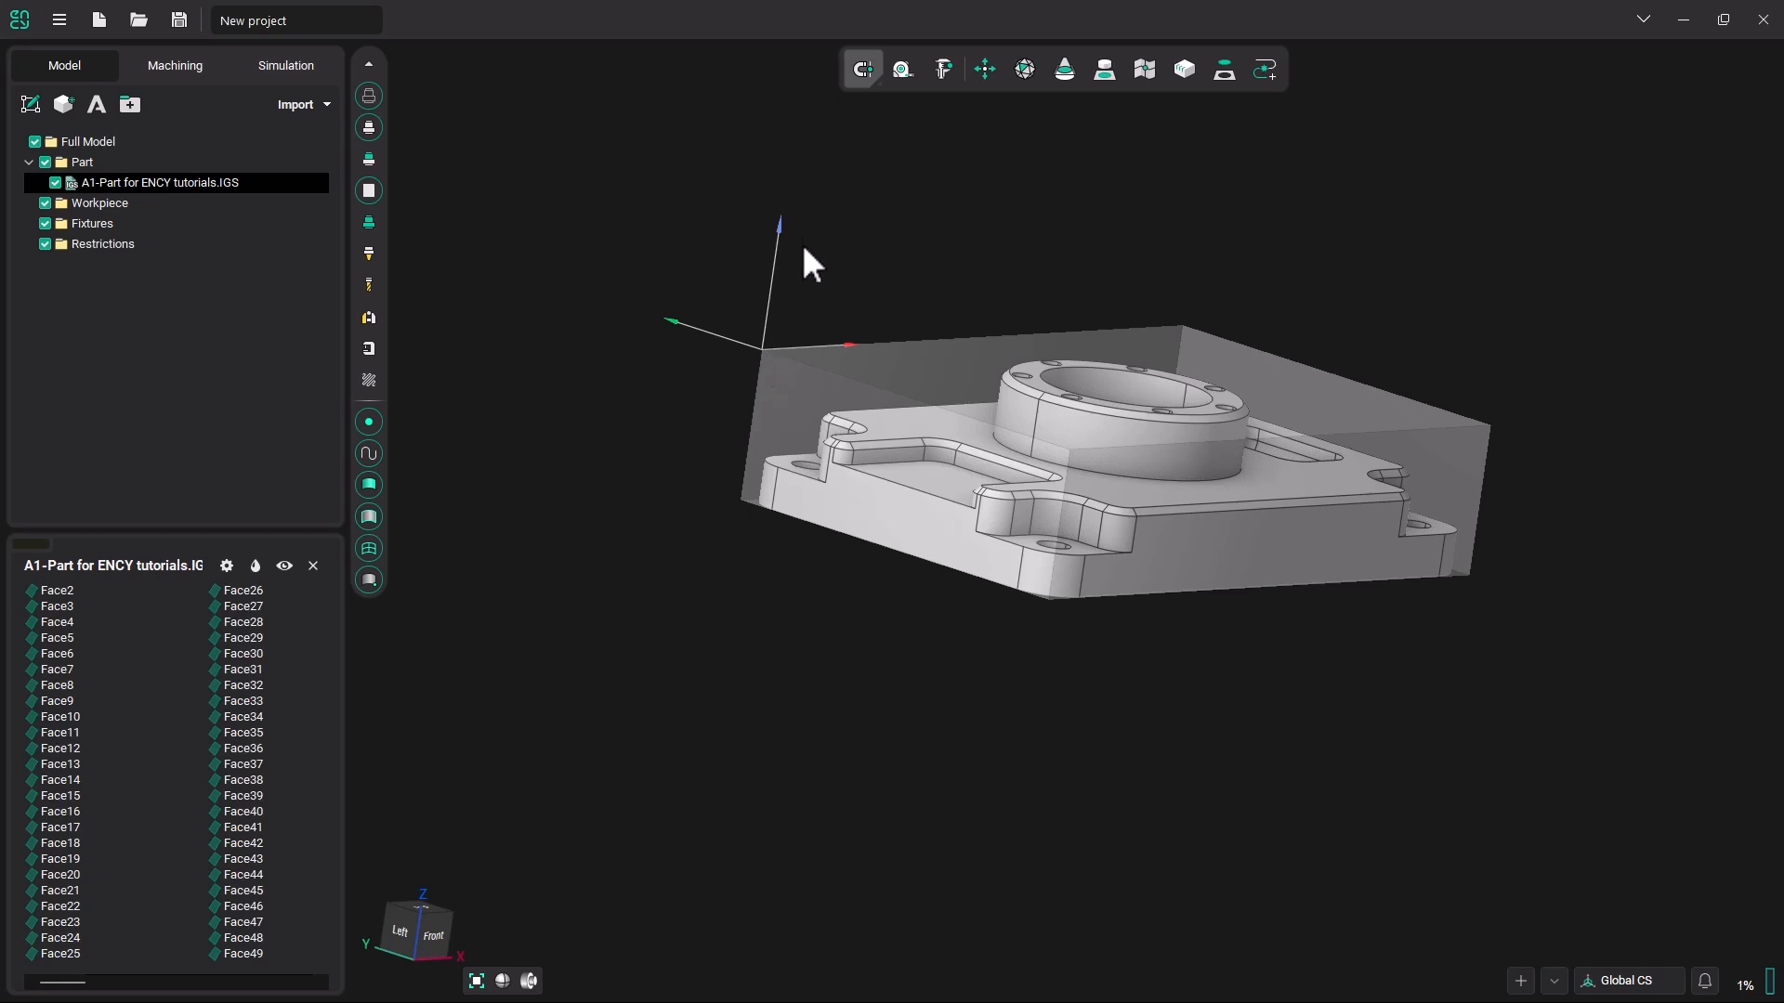
middle_drag(831, 343, 825, 545)
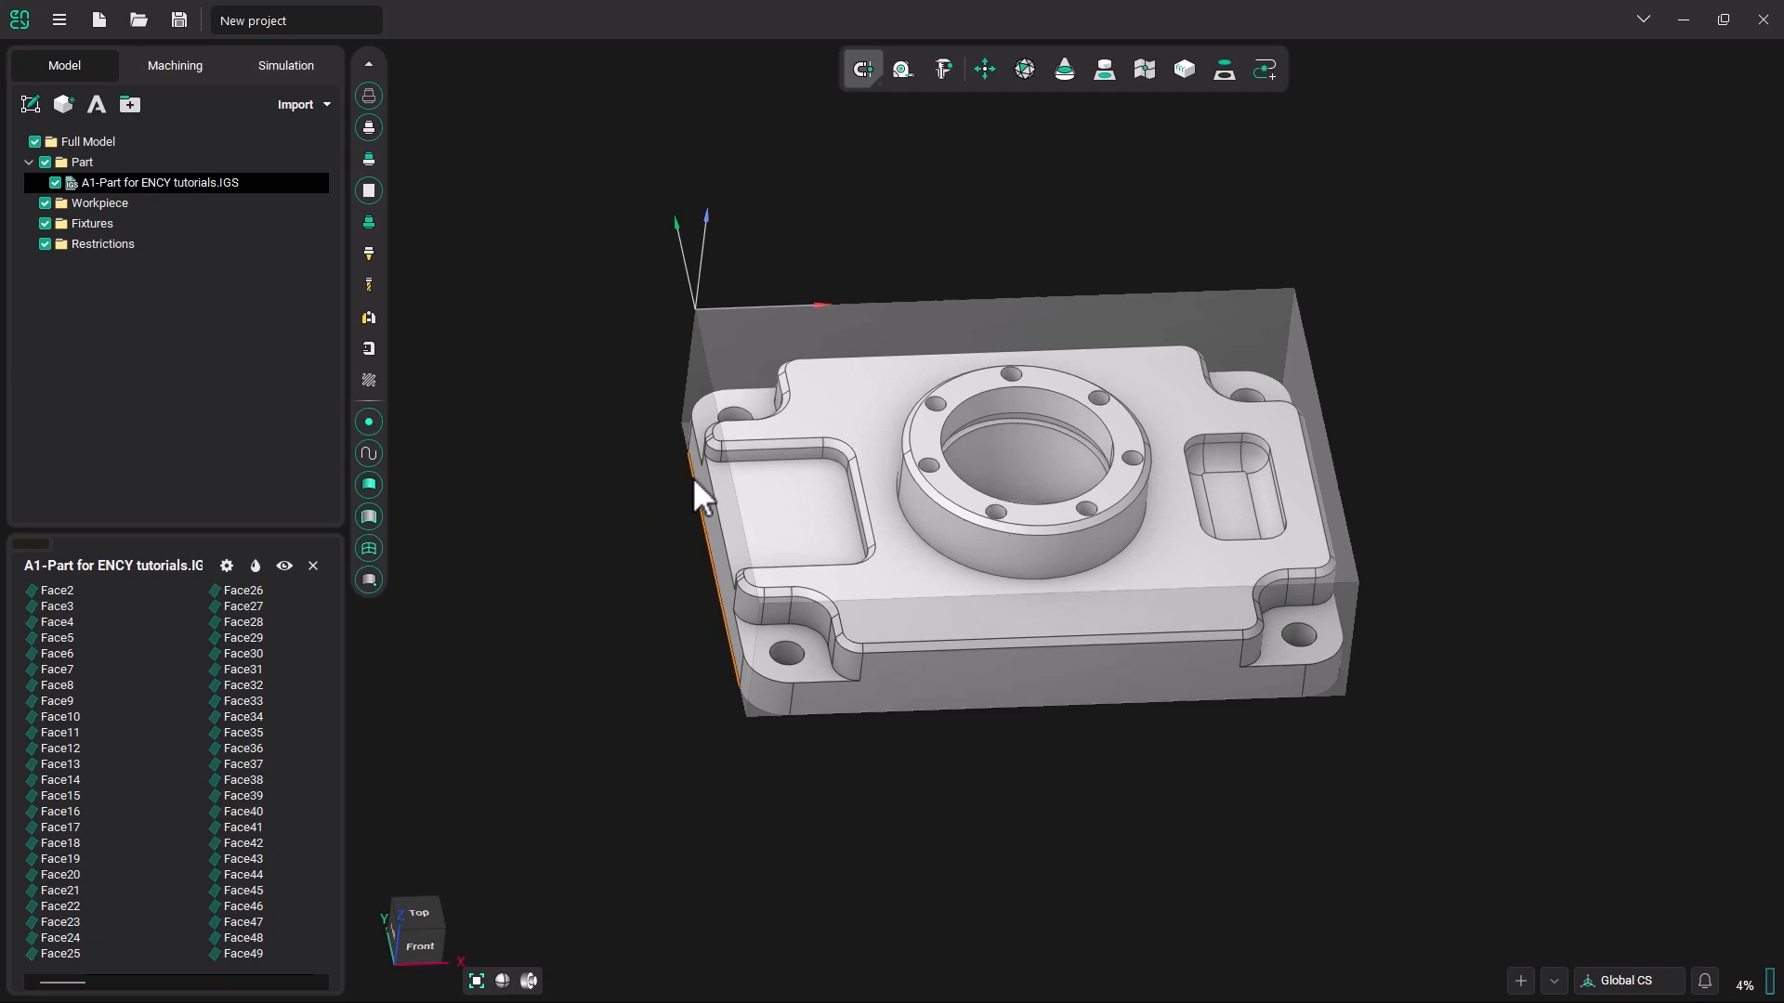
middle_drag(693, 477, 688, 459)
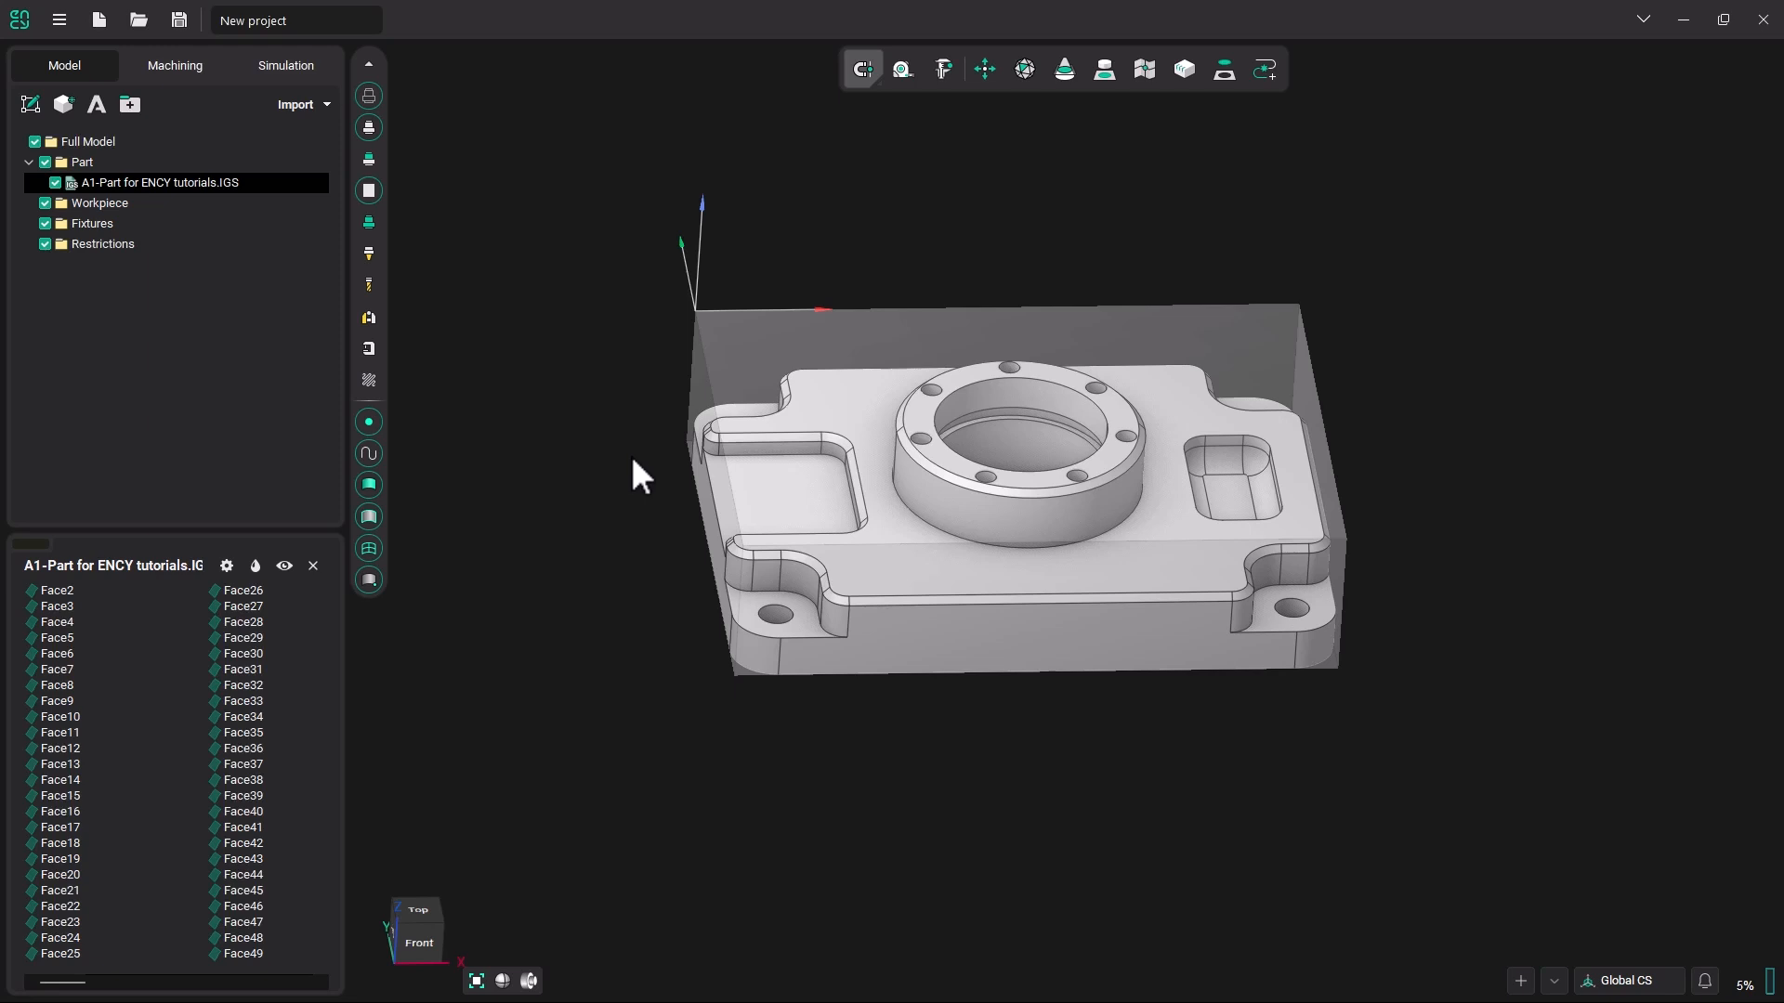
middle_drag(637, 468, 667, 463)
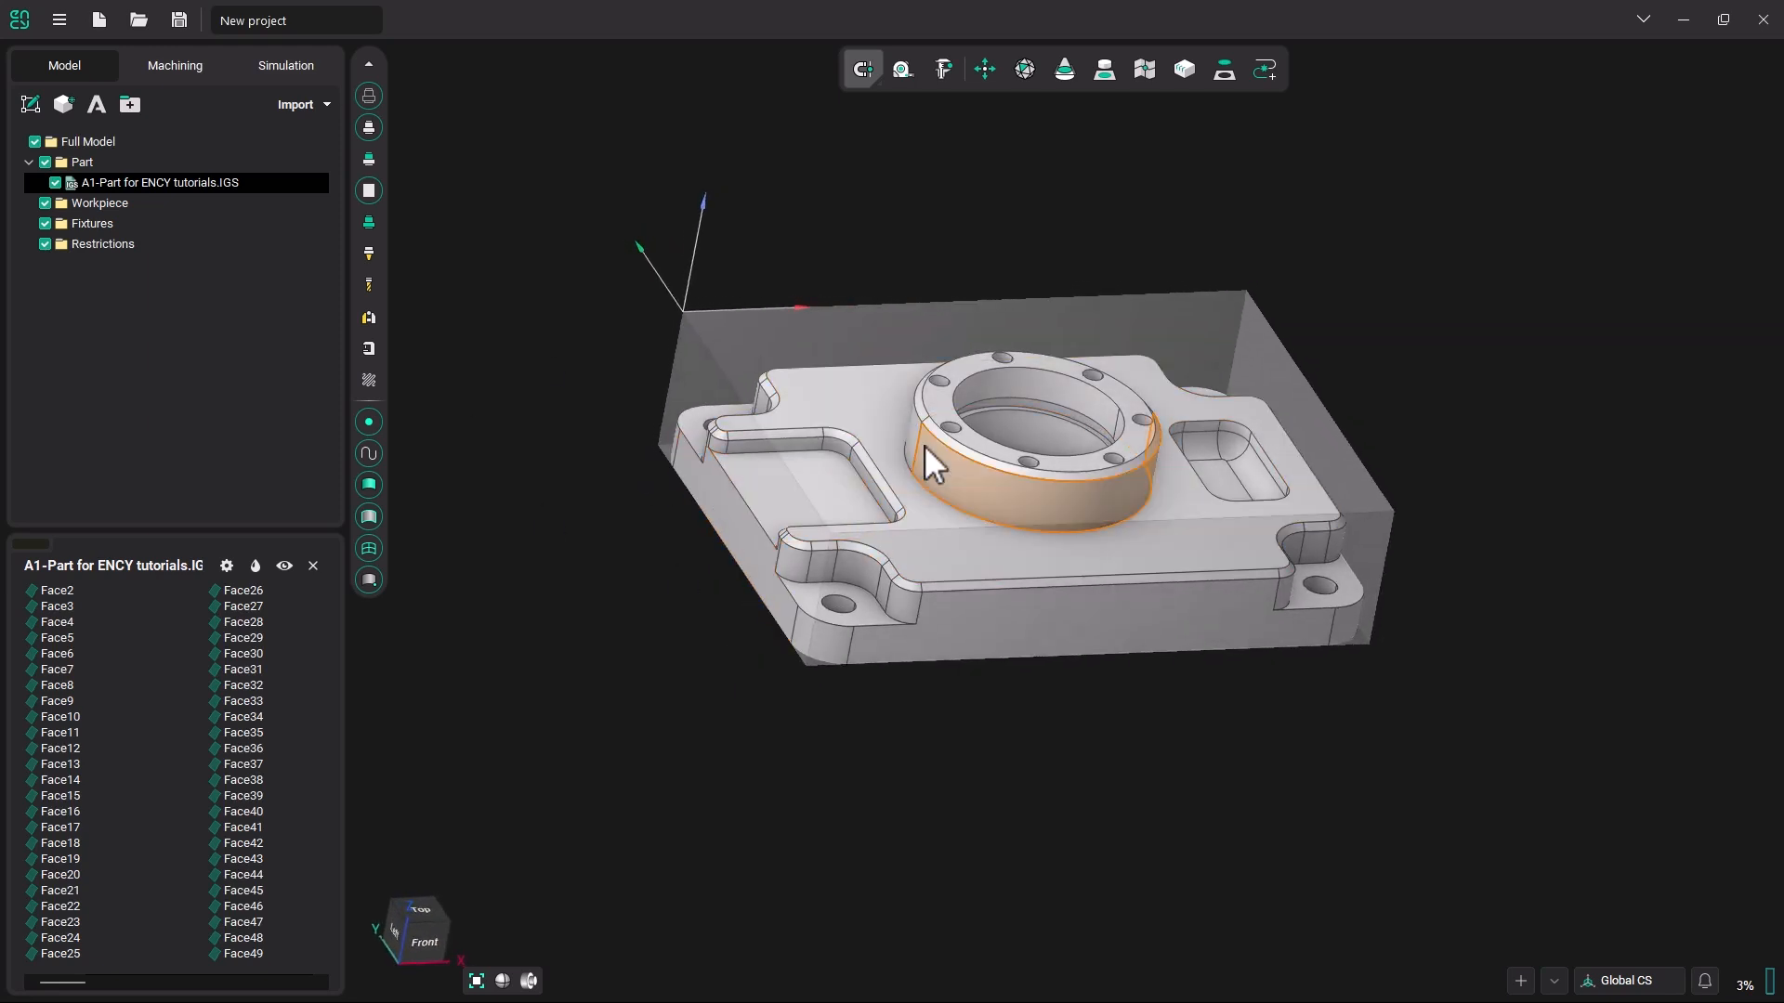
click(944, 69)
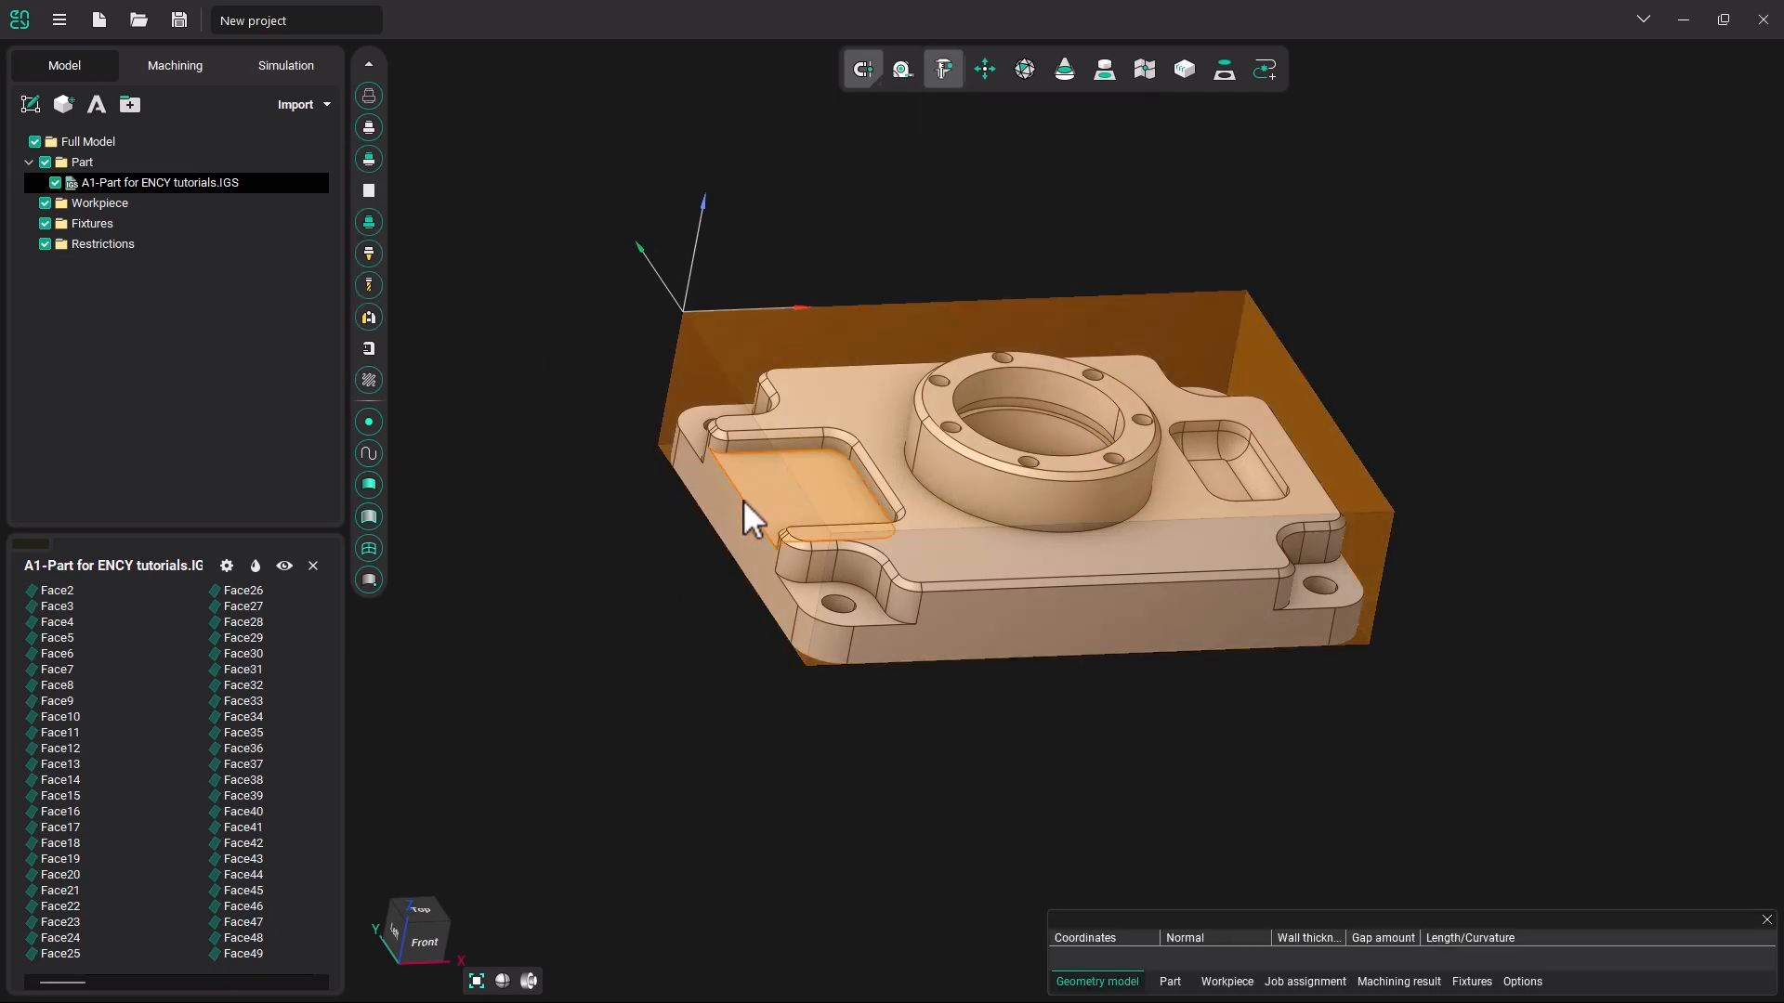
click(727, 519)
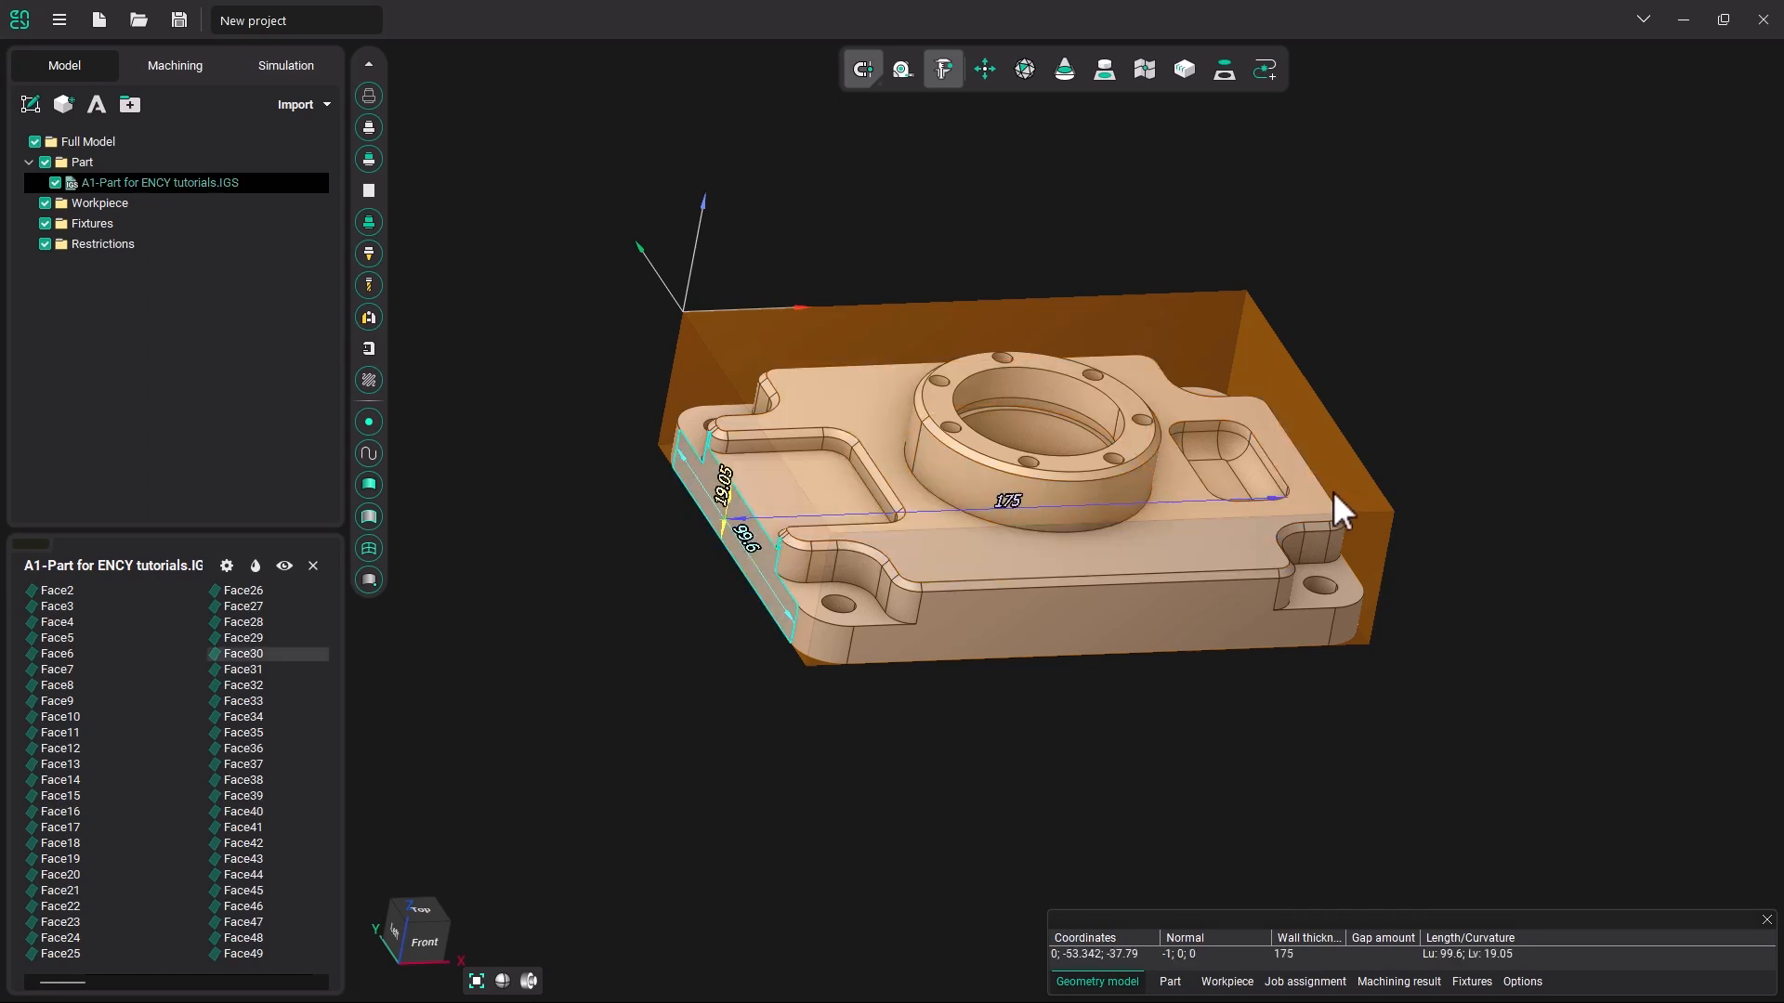
middle_drag(1091, 643, 856, 565)
click(1034, 616)
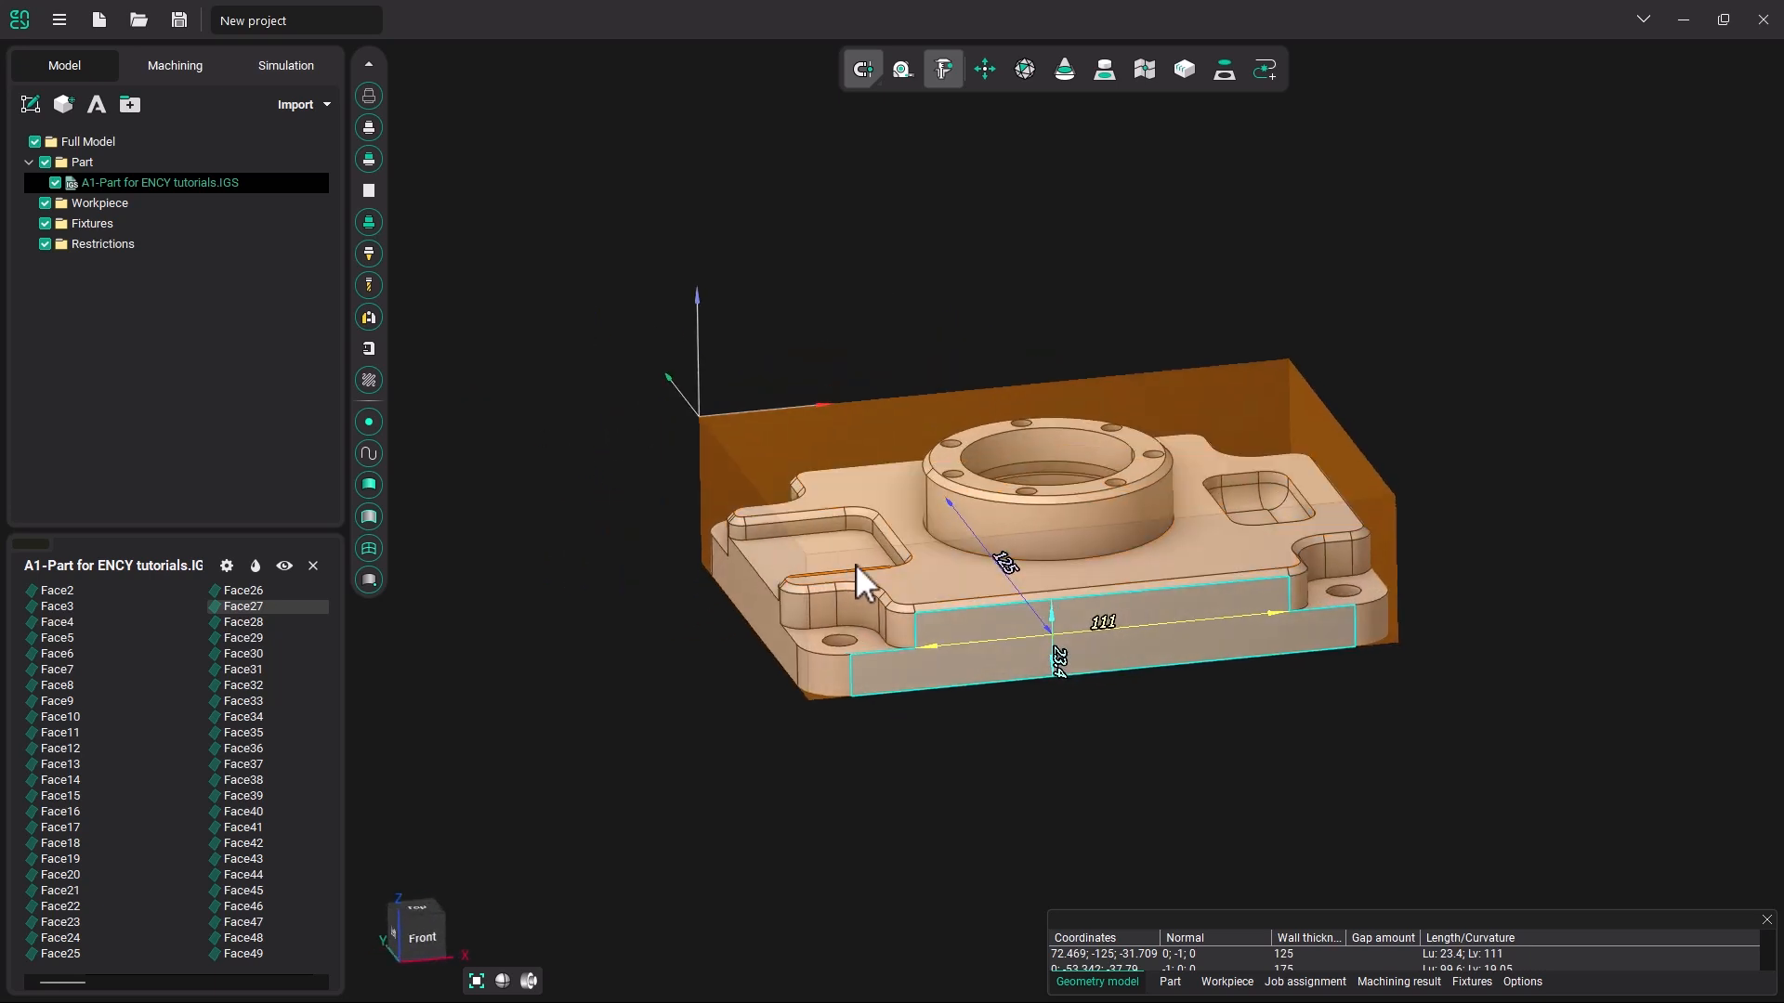
Measure the part's total height from the top face of the raised ring, then close the measurement tool.
click(980, 481)
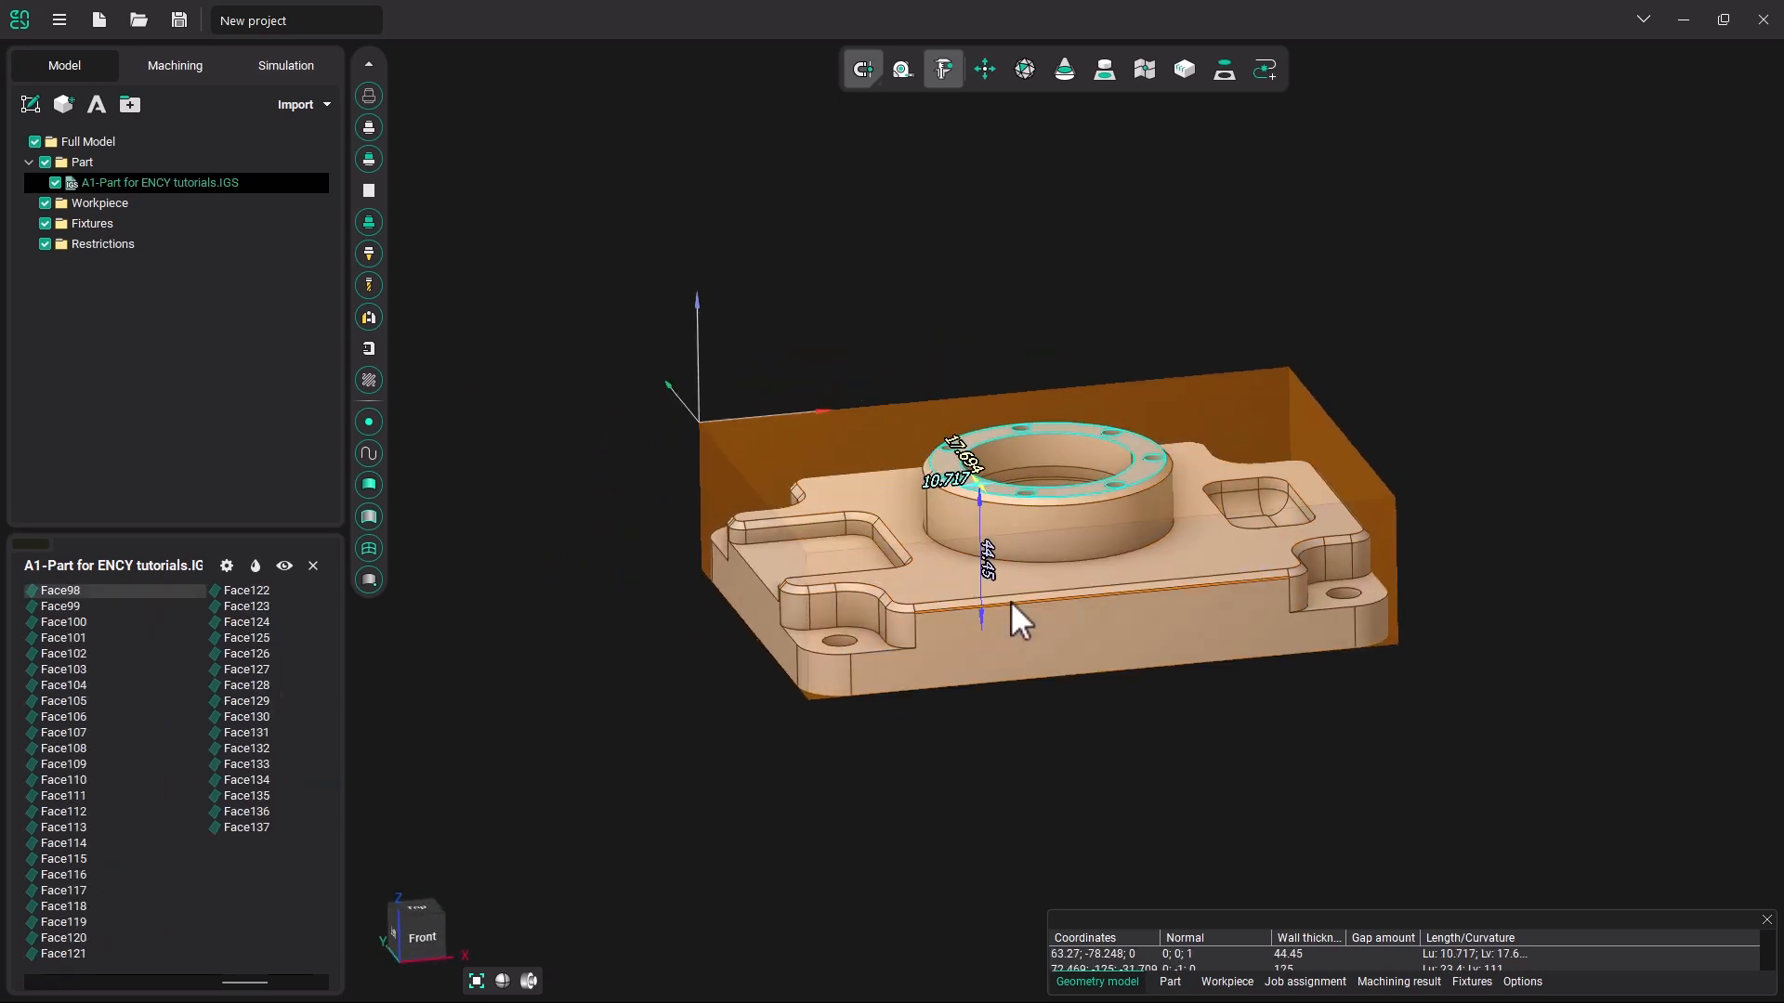
middle_drag(1011, 600, 1005, 565)
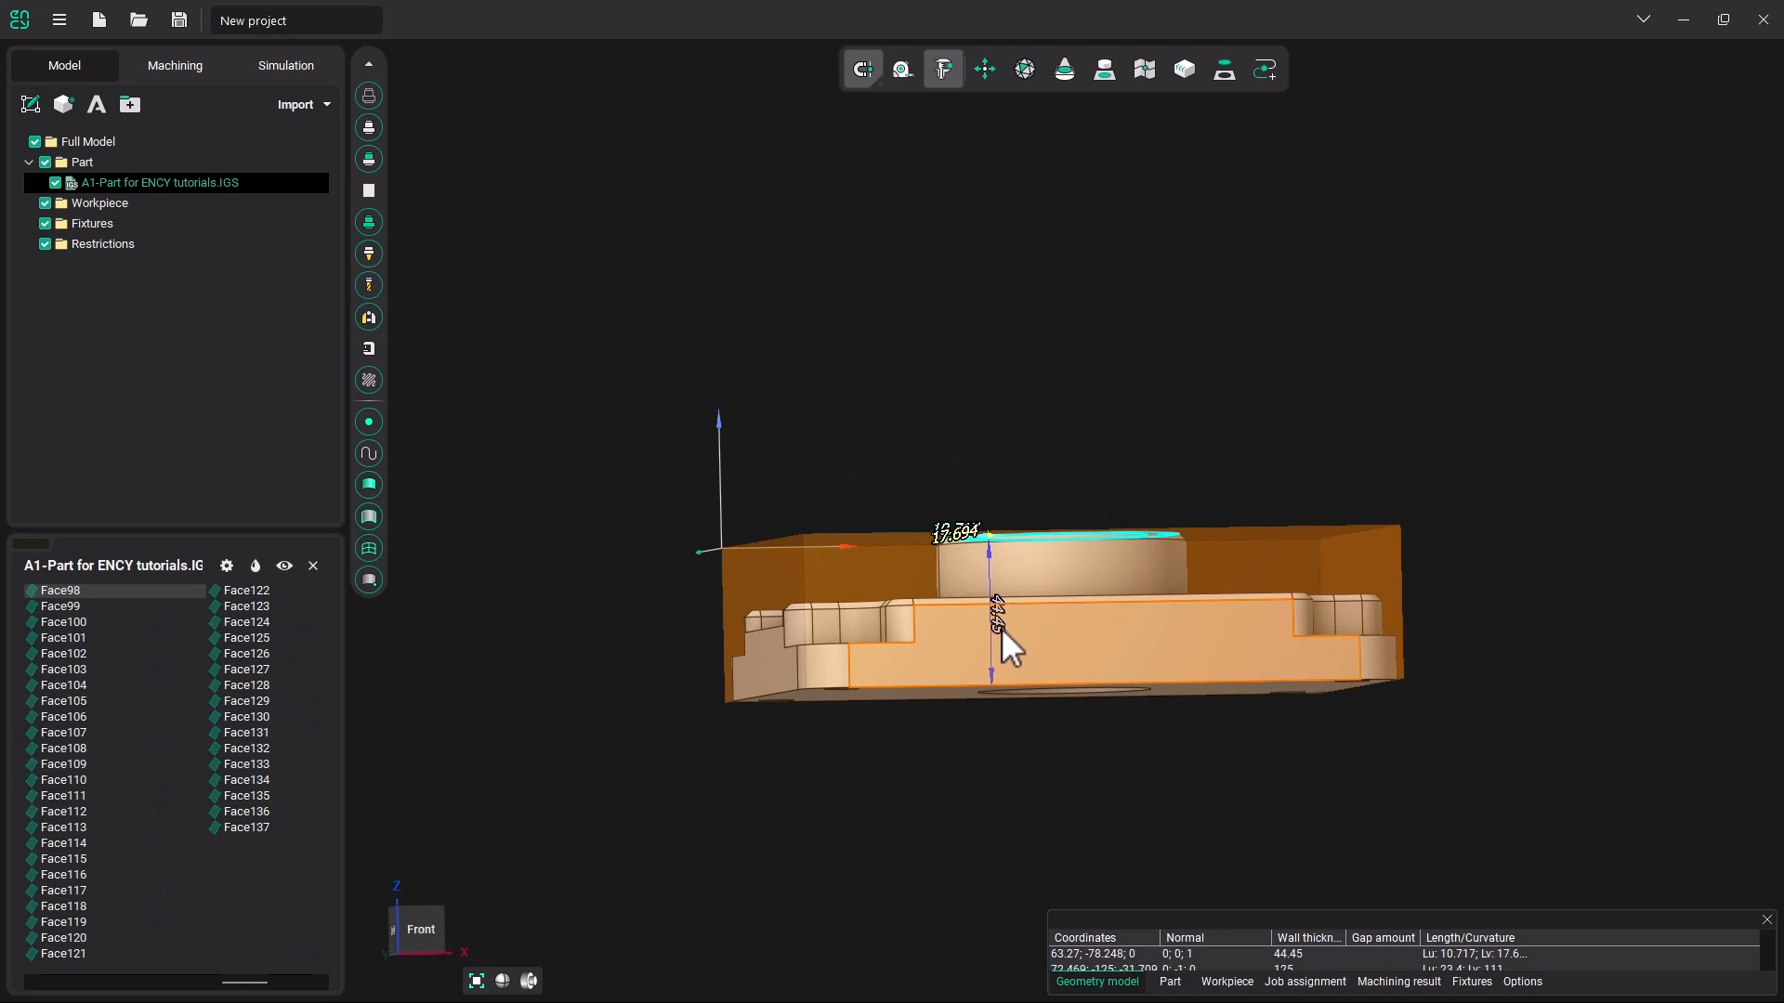
middle_drag(1033, 626, 1028, 656)
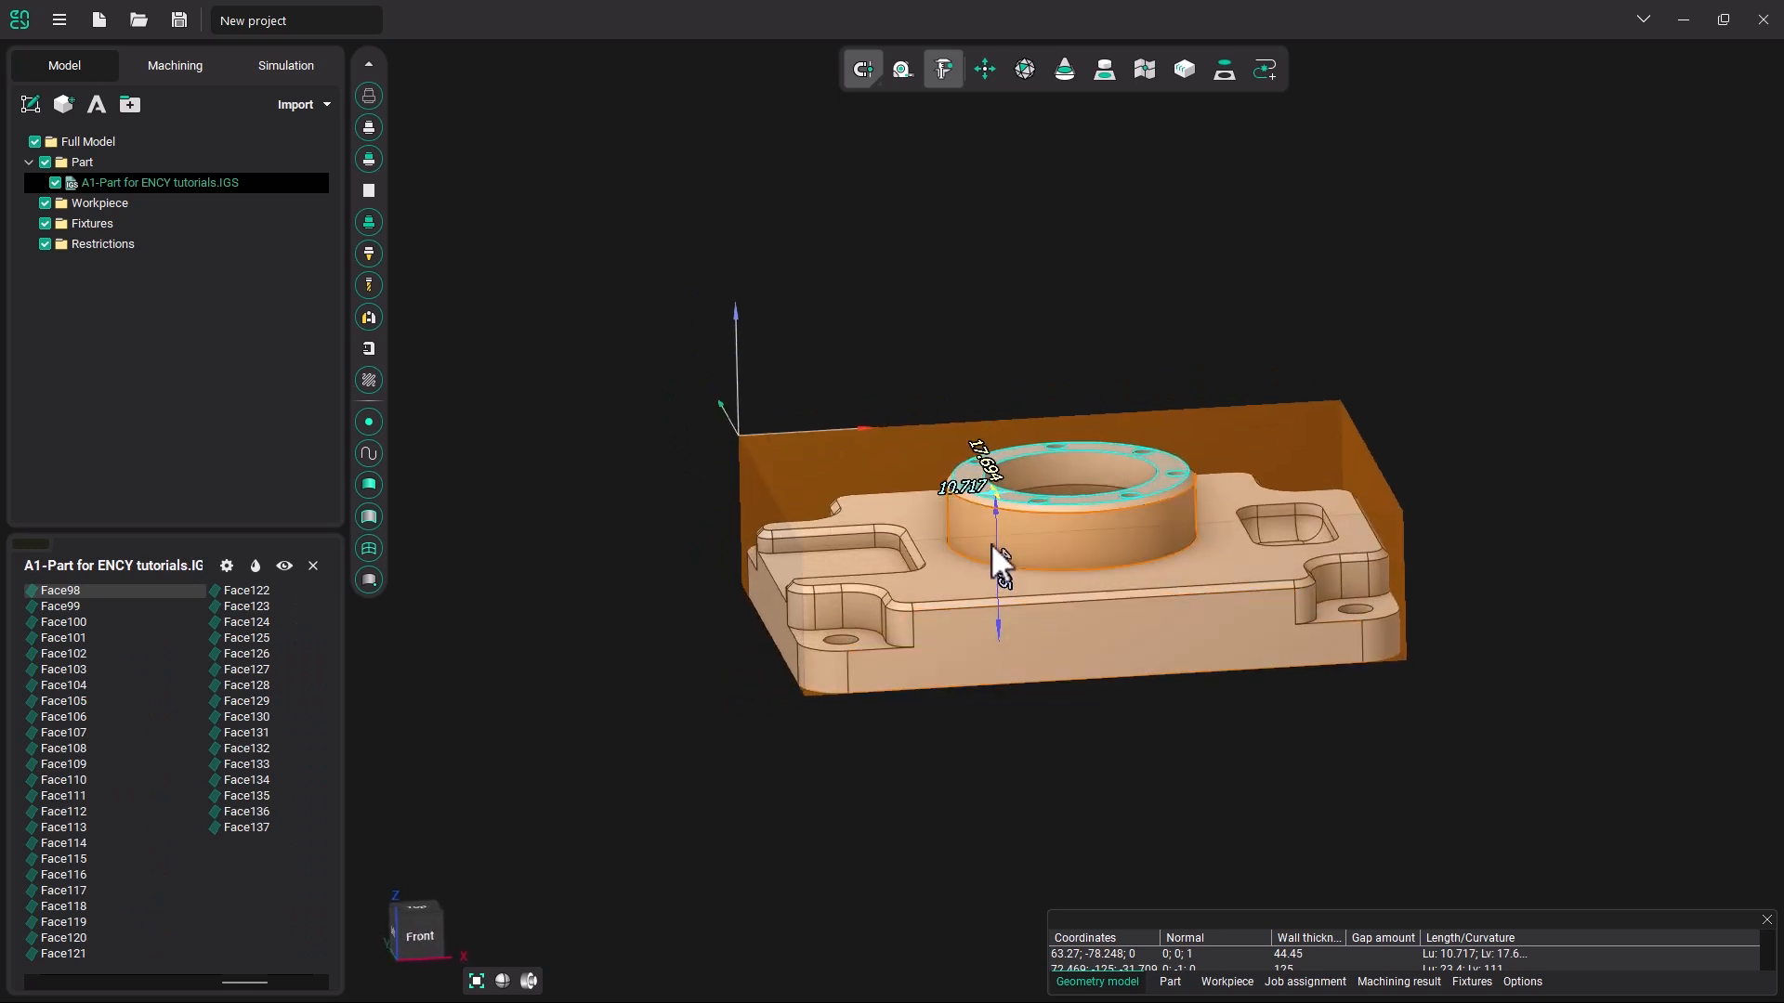
middle_drag(1012, 592, 975, 548)
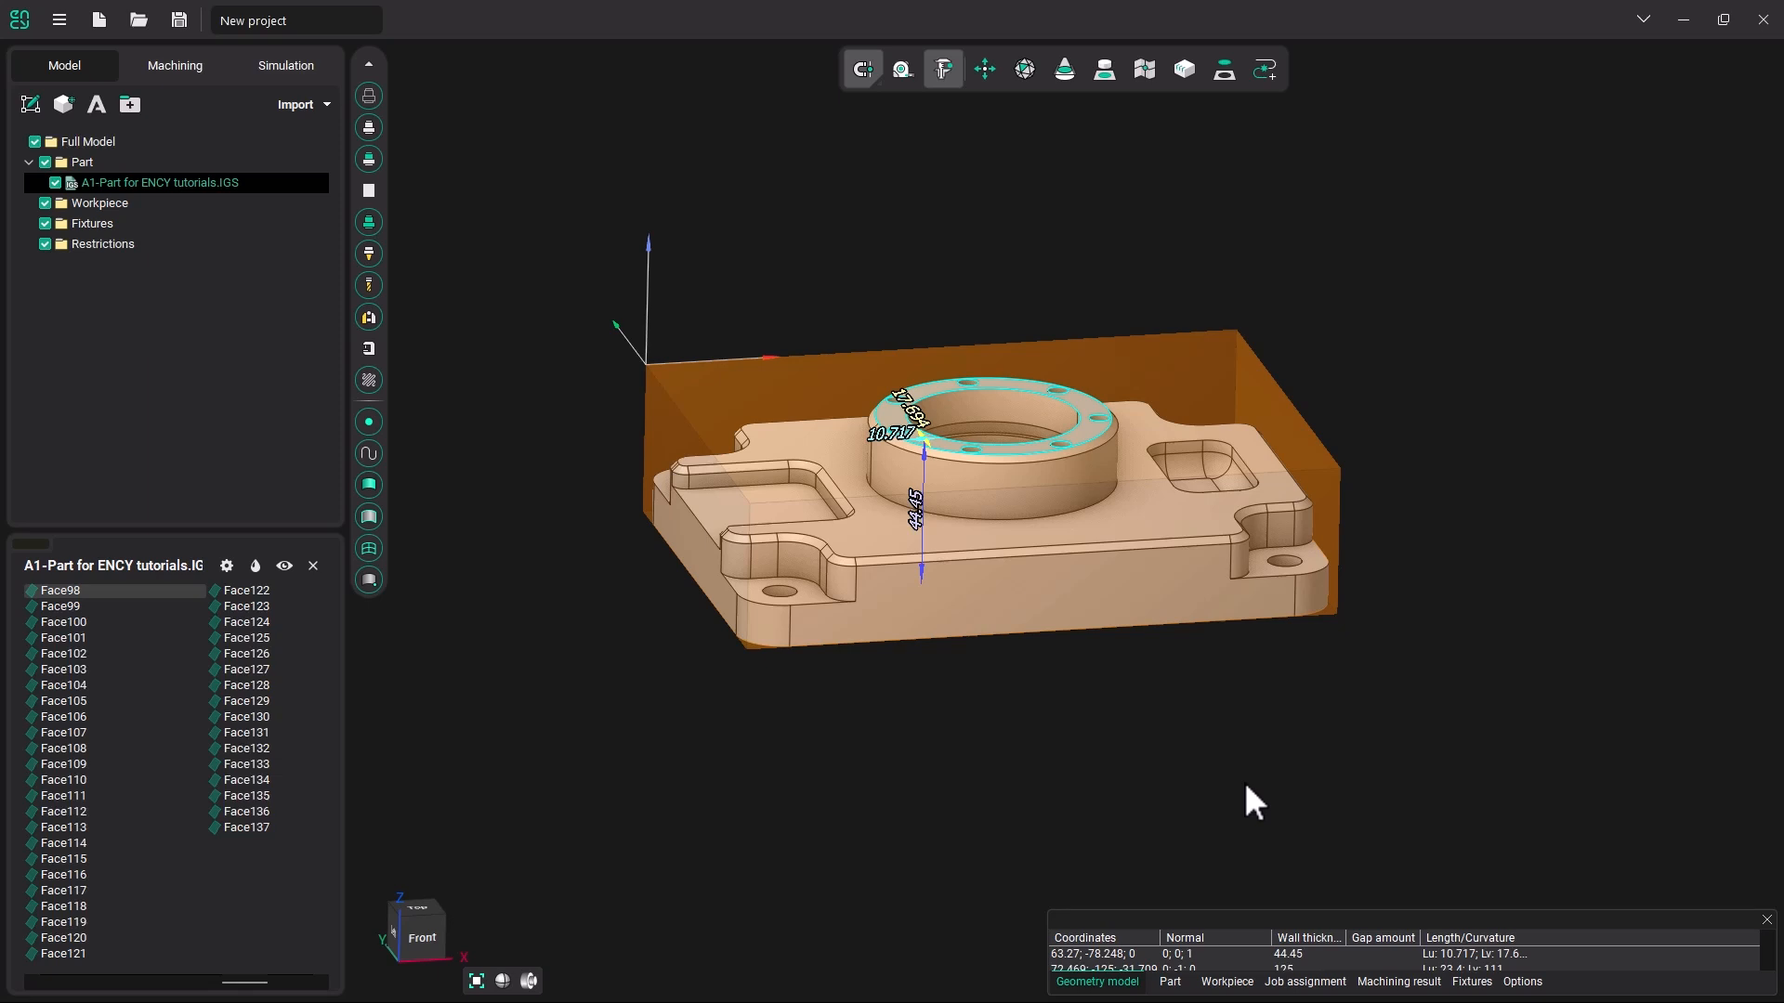
click(1767, 920)
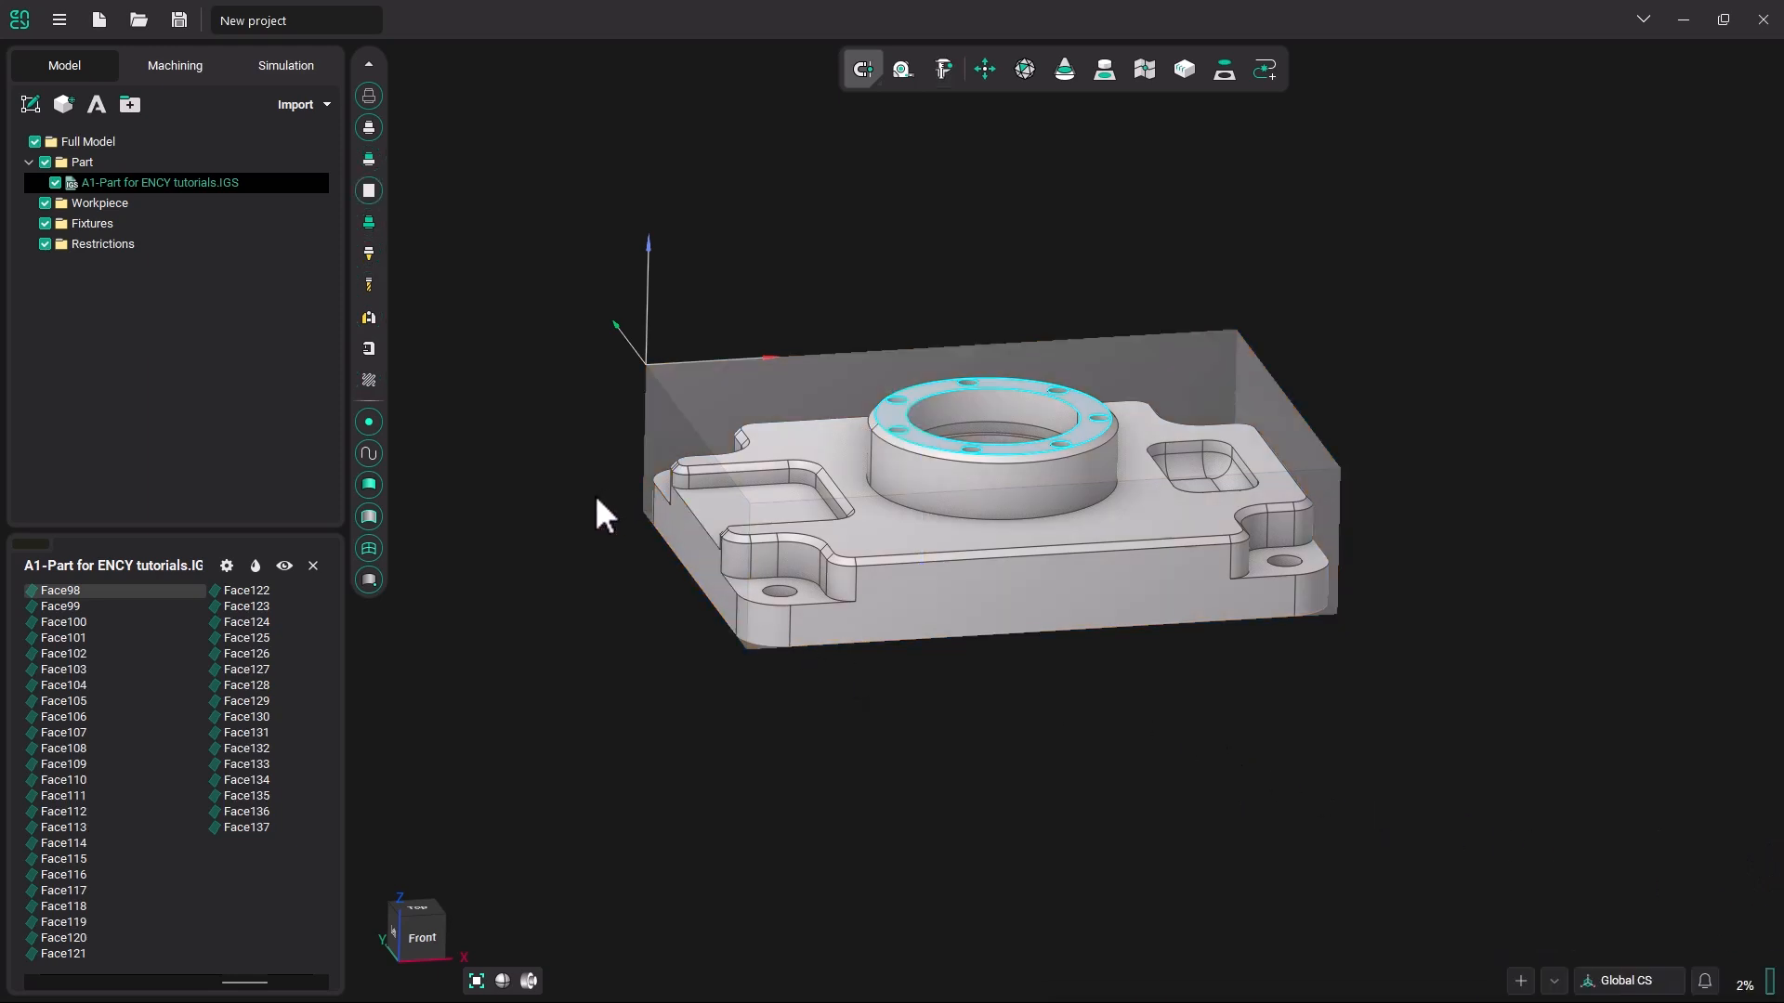
Add a box primitive around the part as the workpiece in the machining setup, with no extra stock.
click(186, 69)
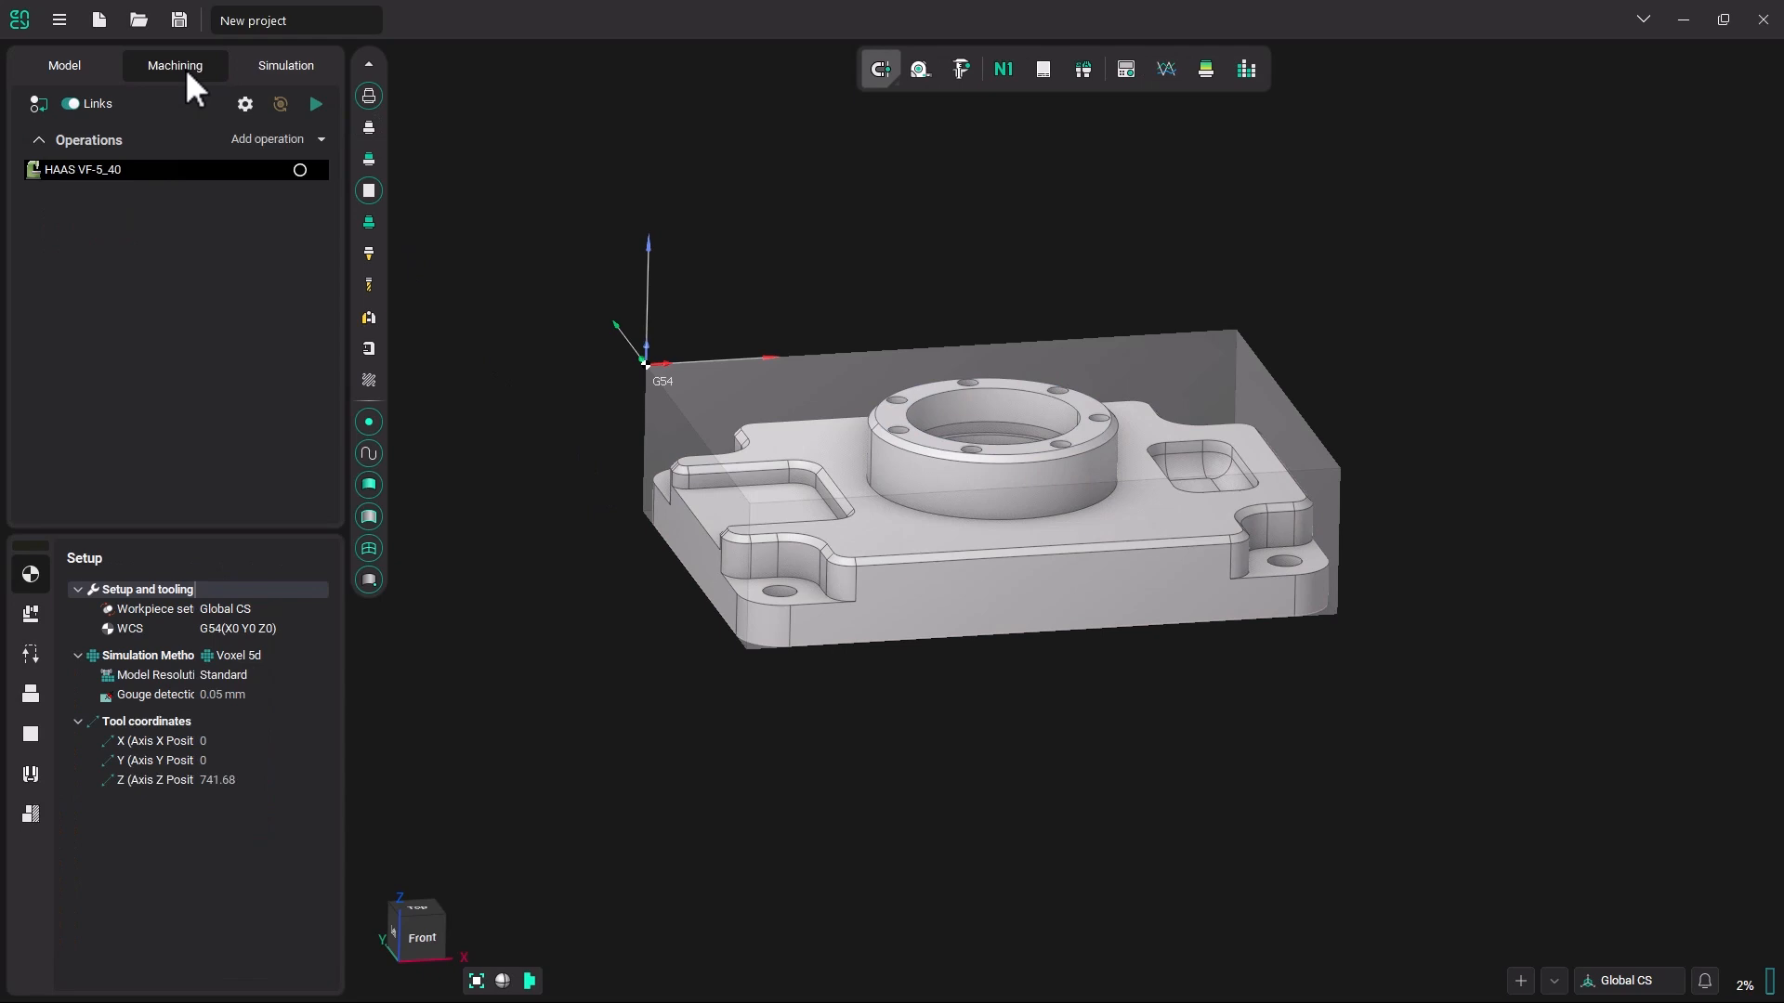
click(36, 738)
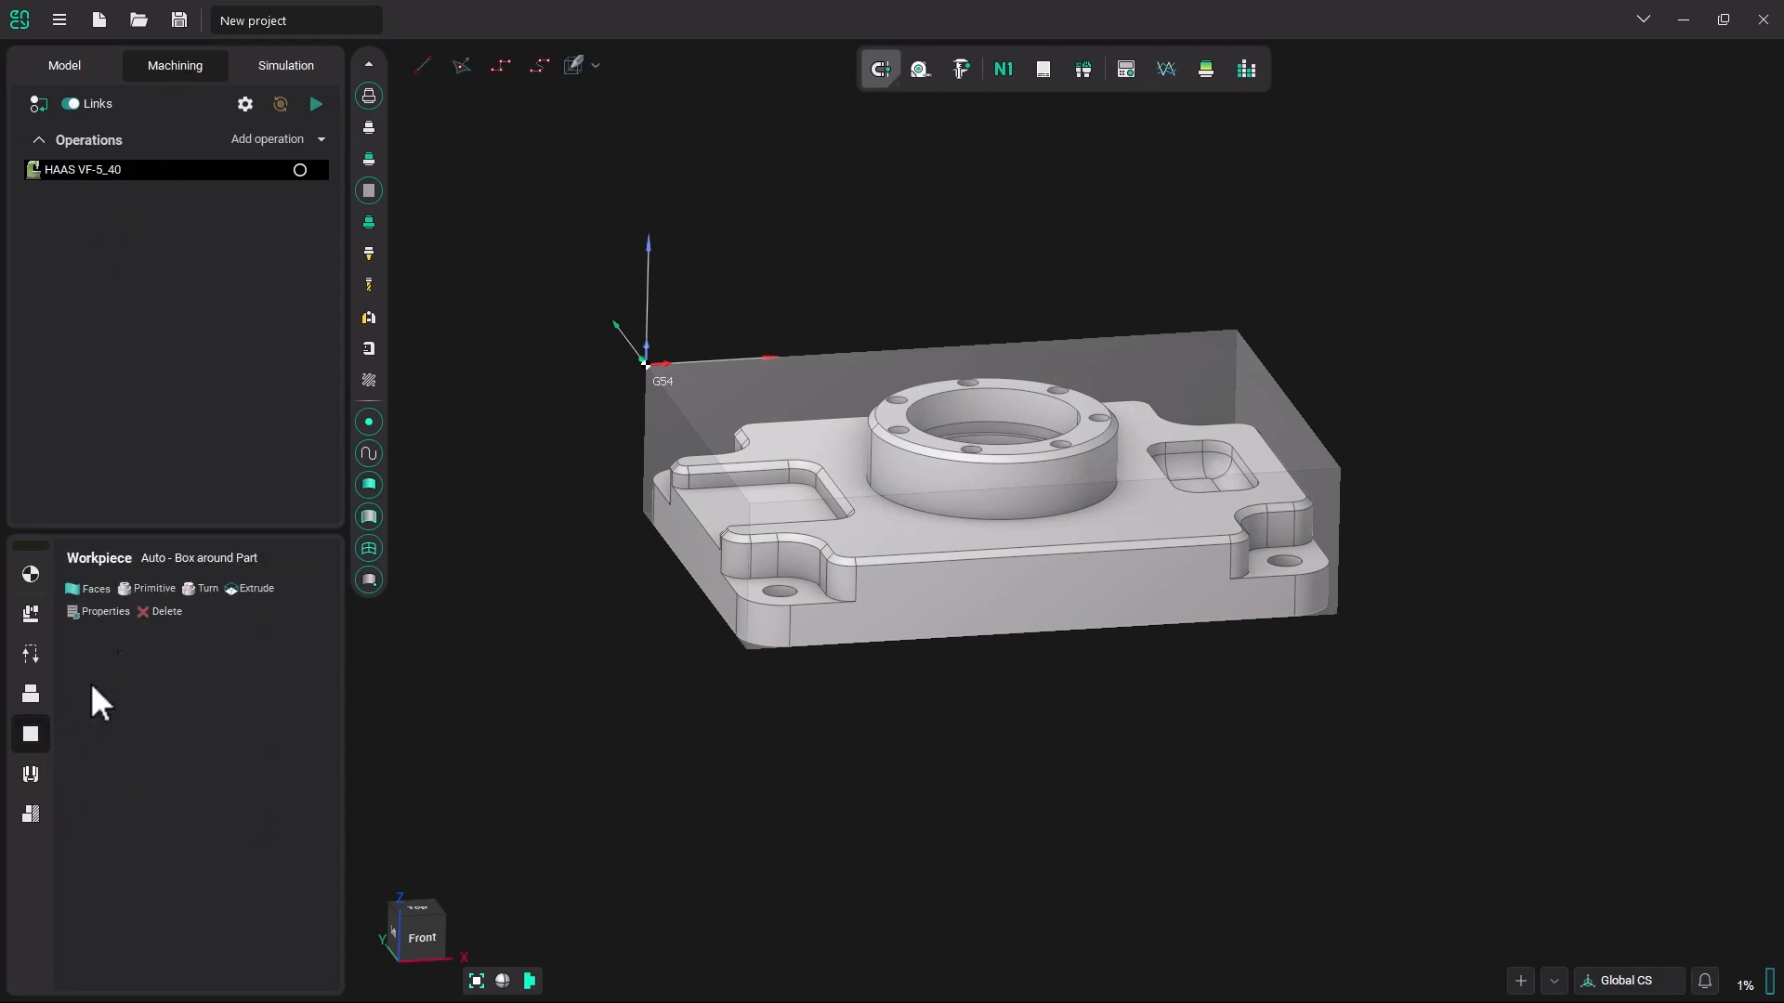
click(155, 589)
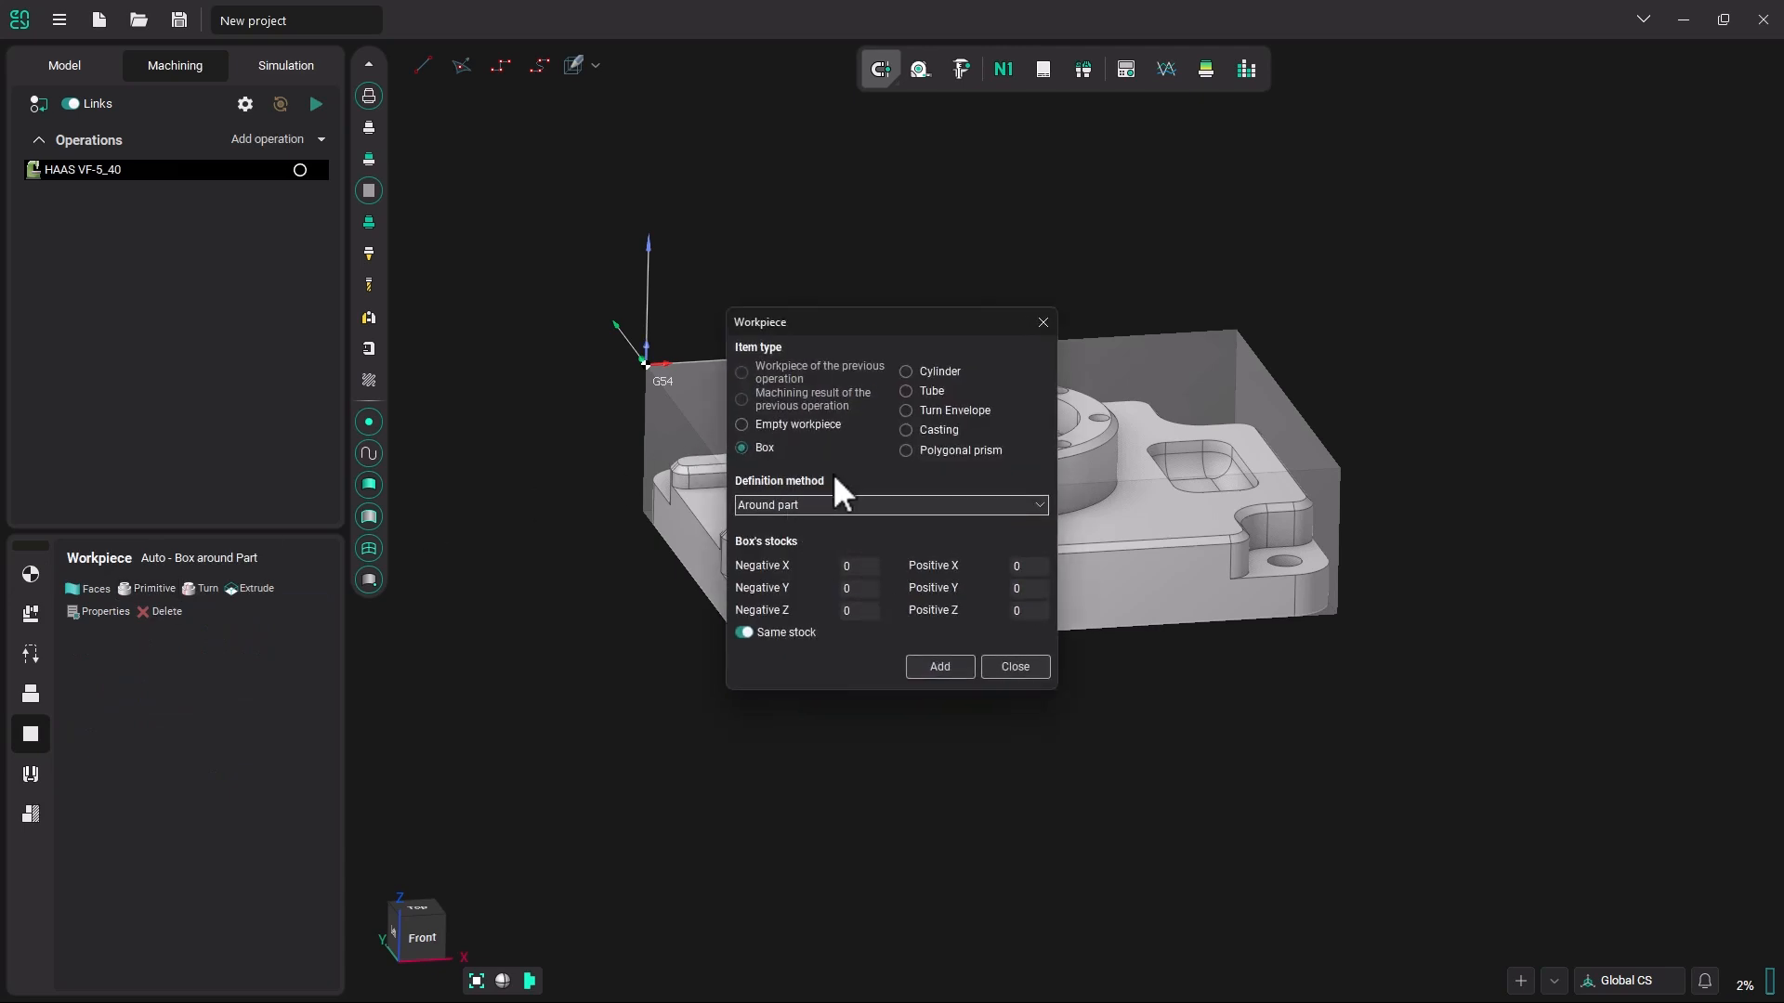
click(941, 667)
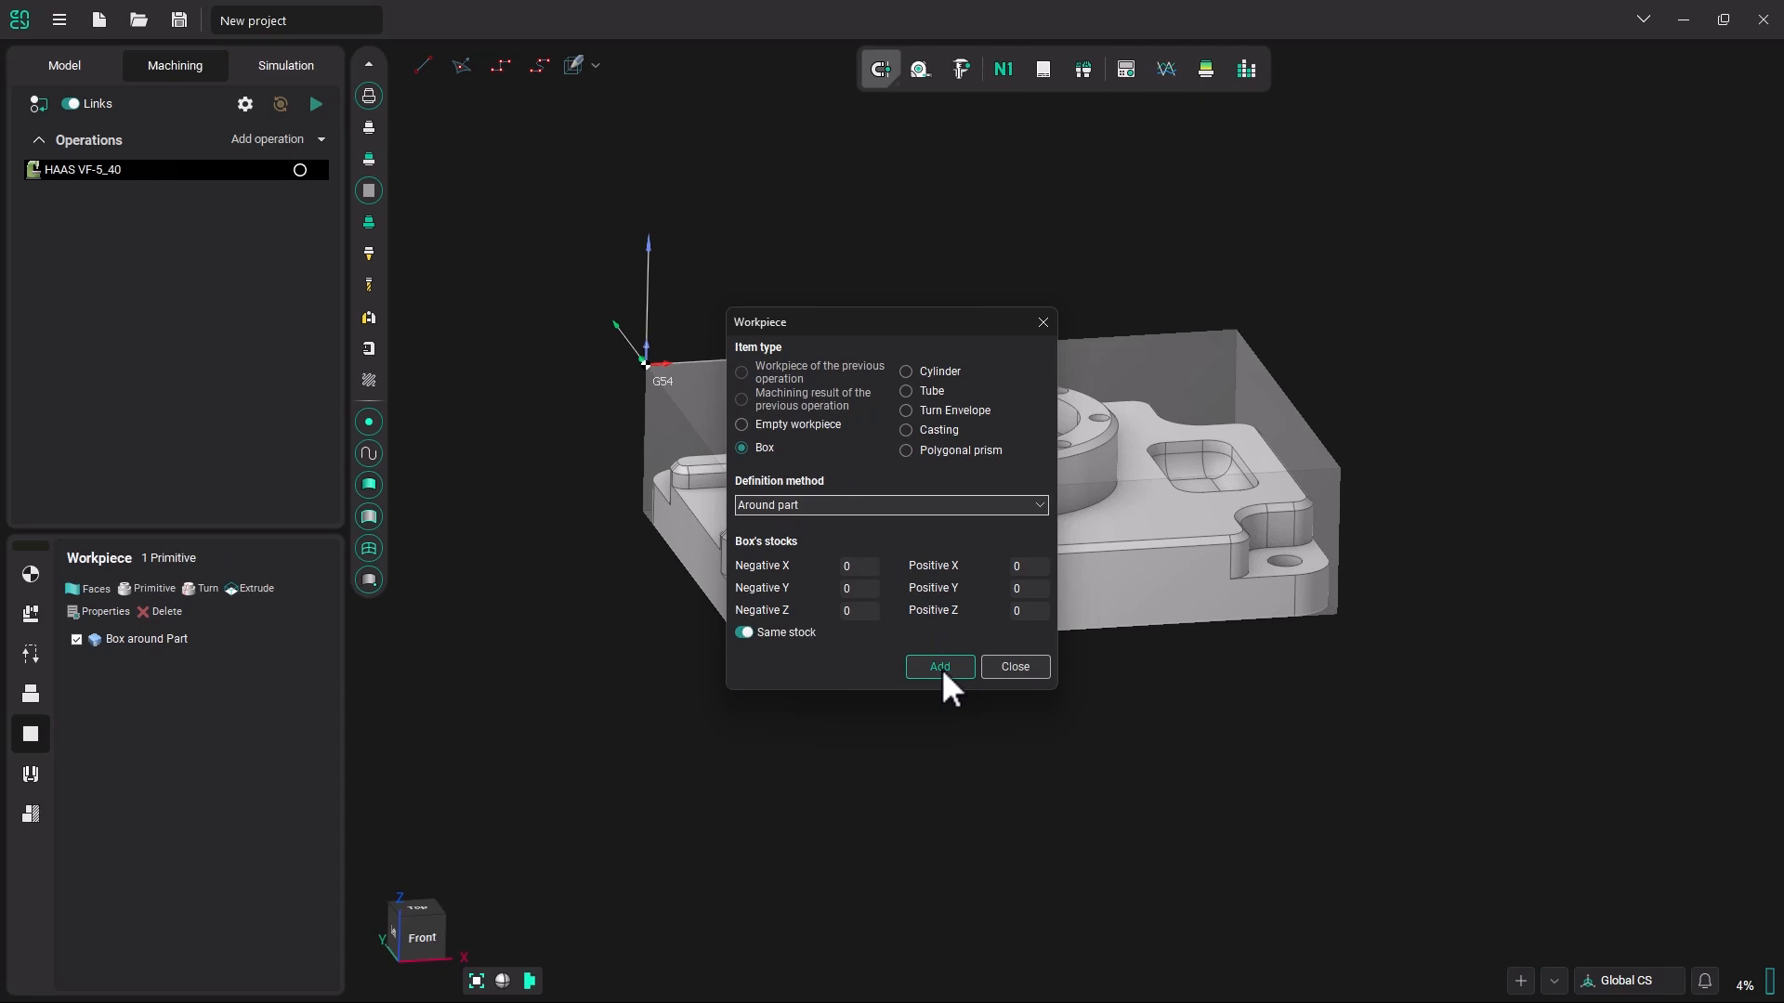
click(1014, 667)
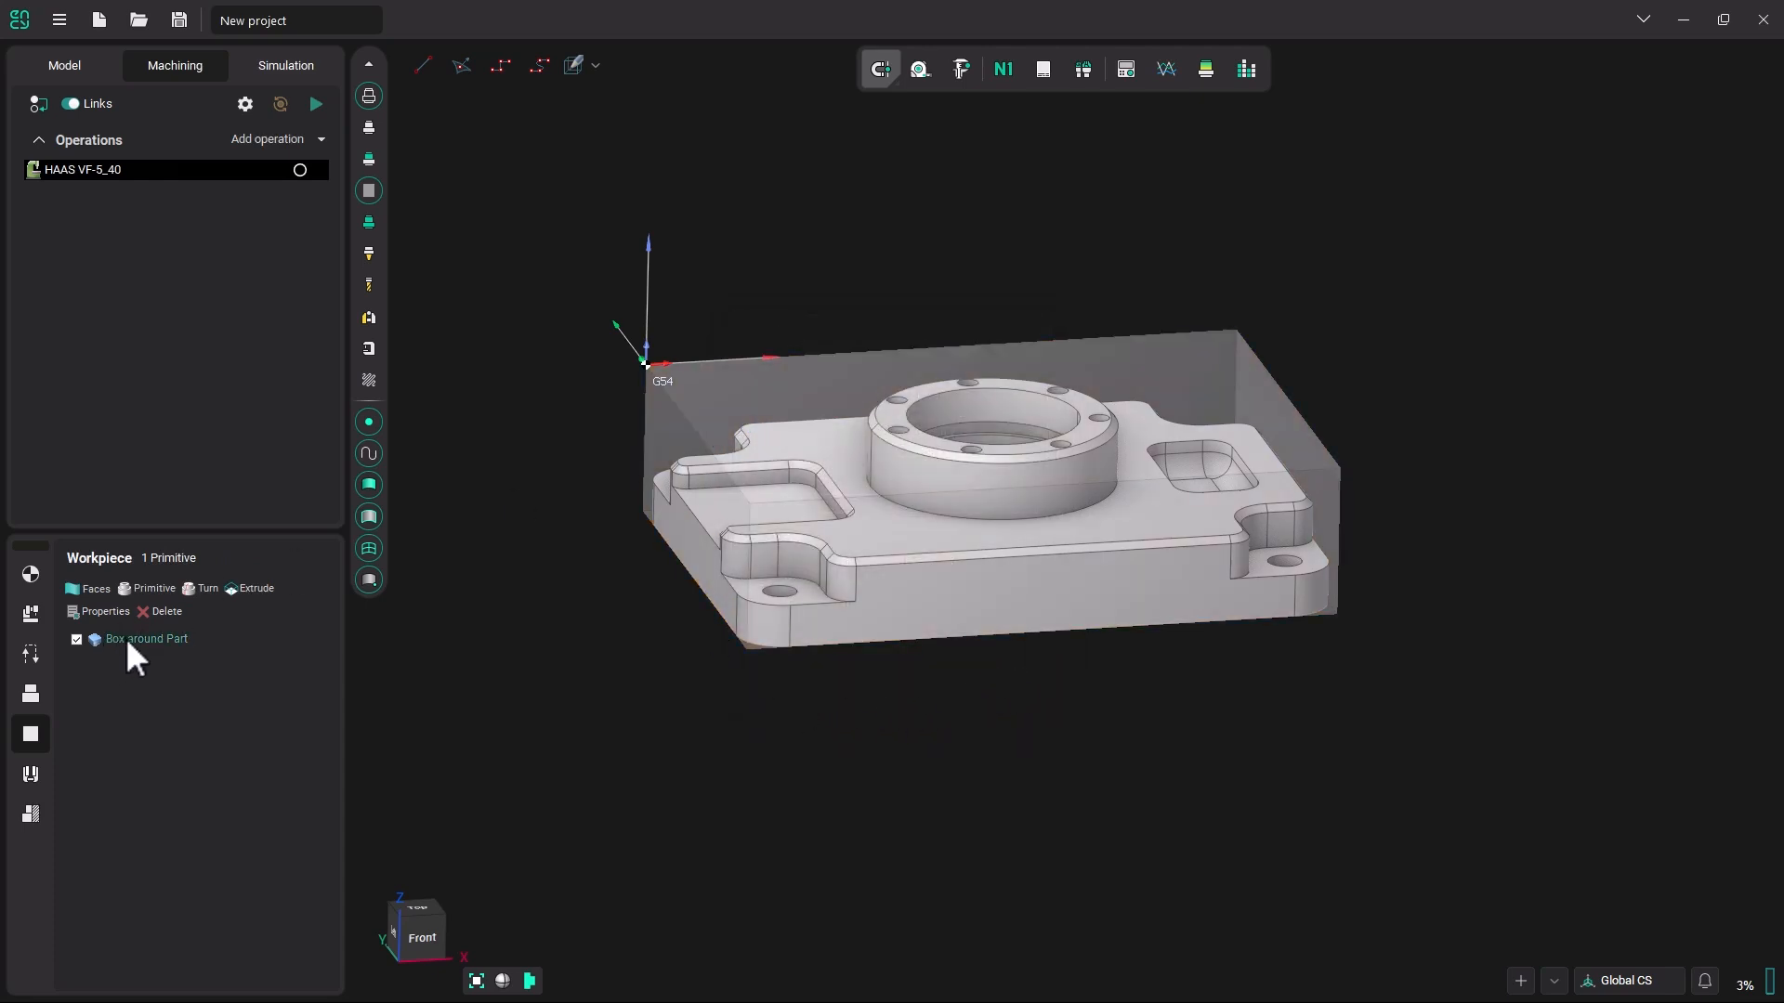
Open the workpiece box's properties and set its Z min stock to 15 mm and Z max stock to 0.55 mm.
click(129, 640)
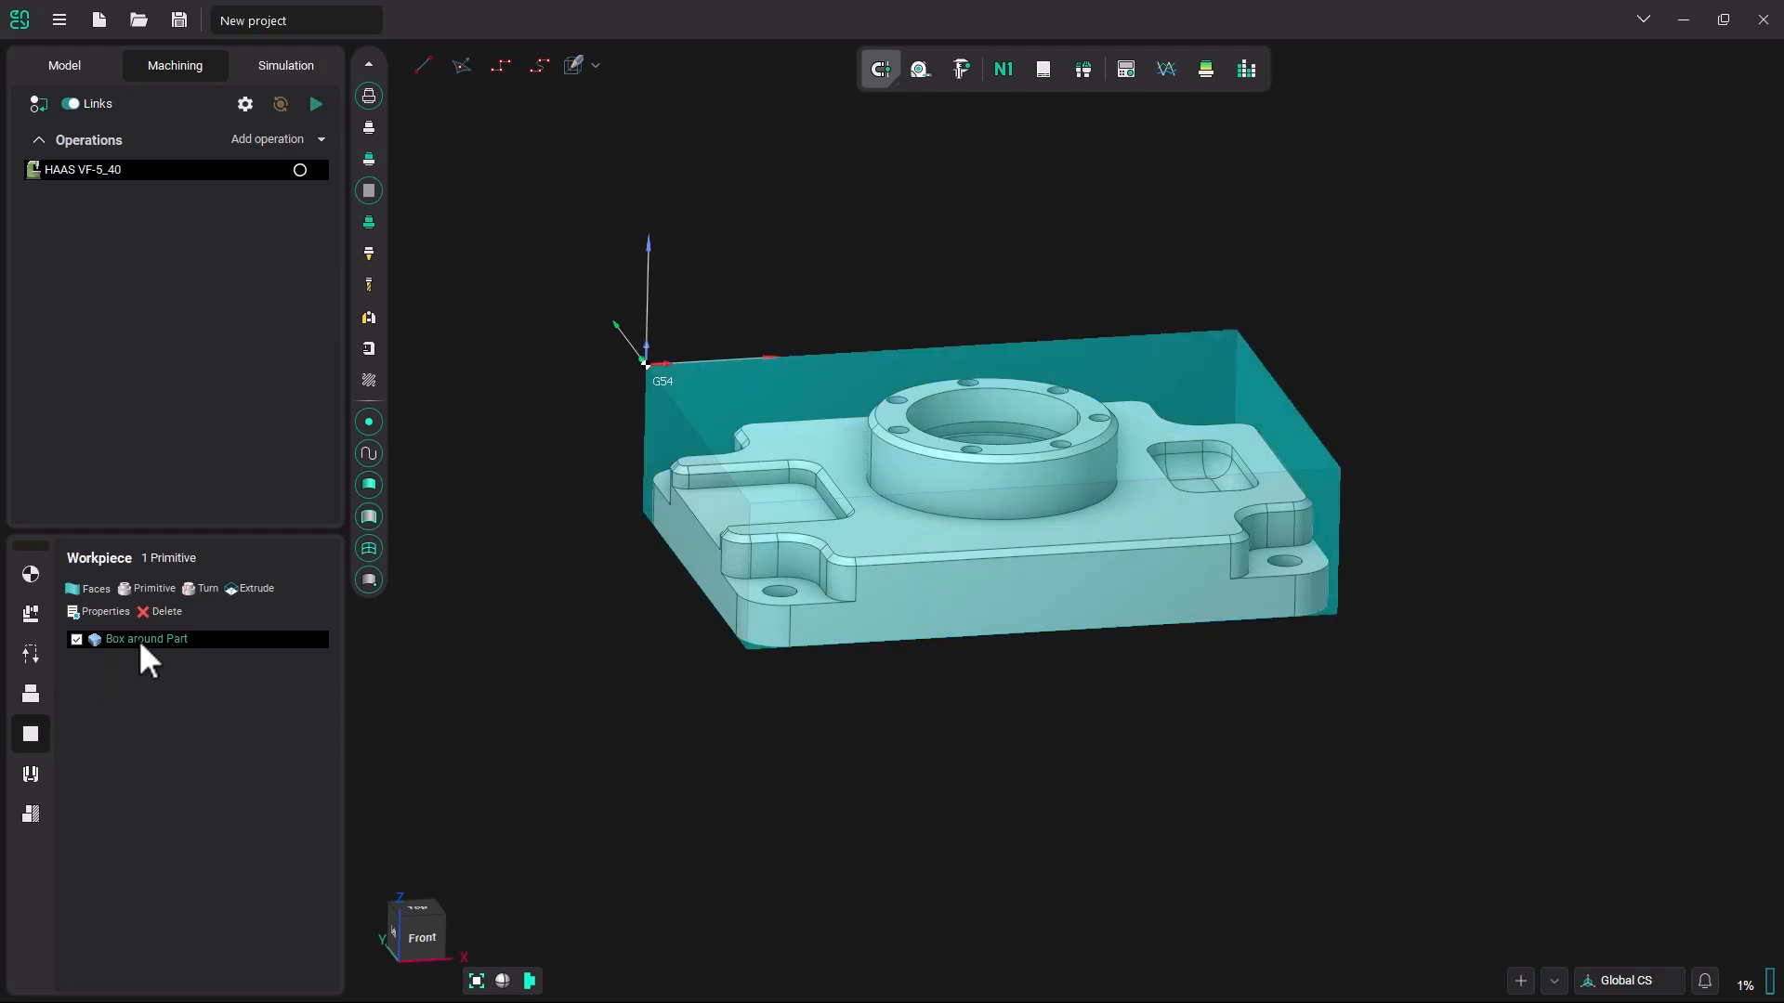
double_click(140, 644)
drag(153, 13, 1000, 593)
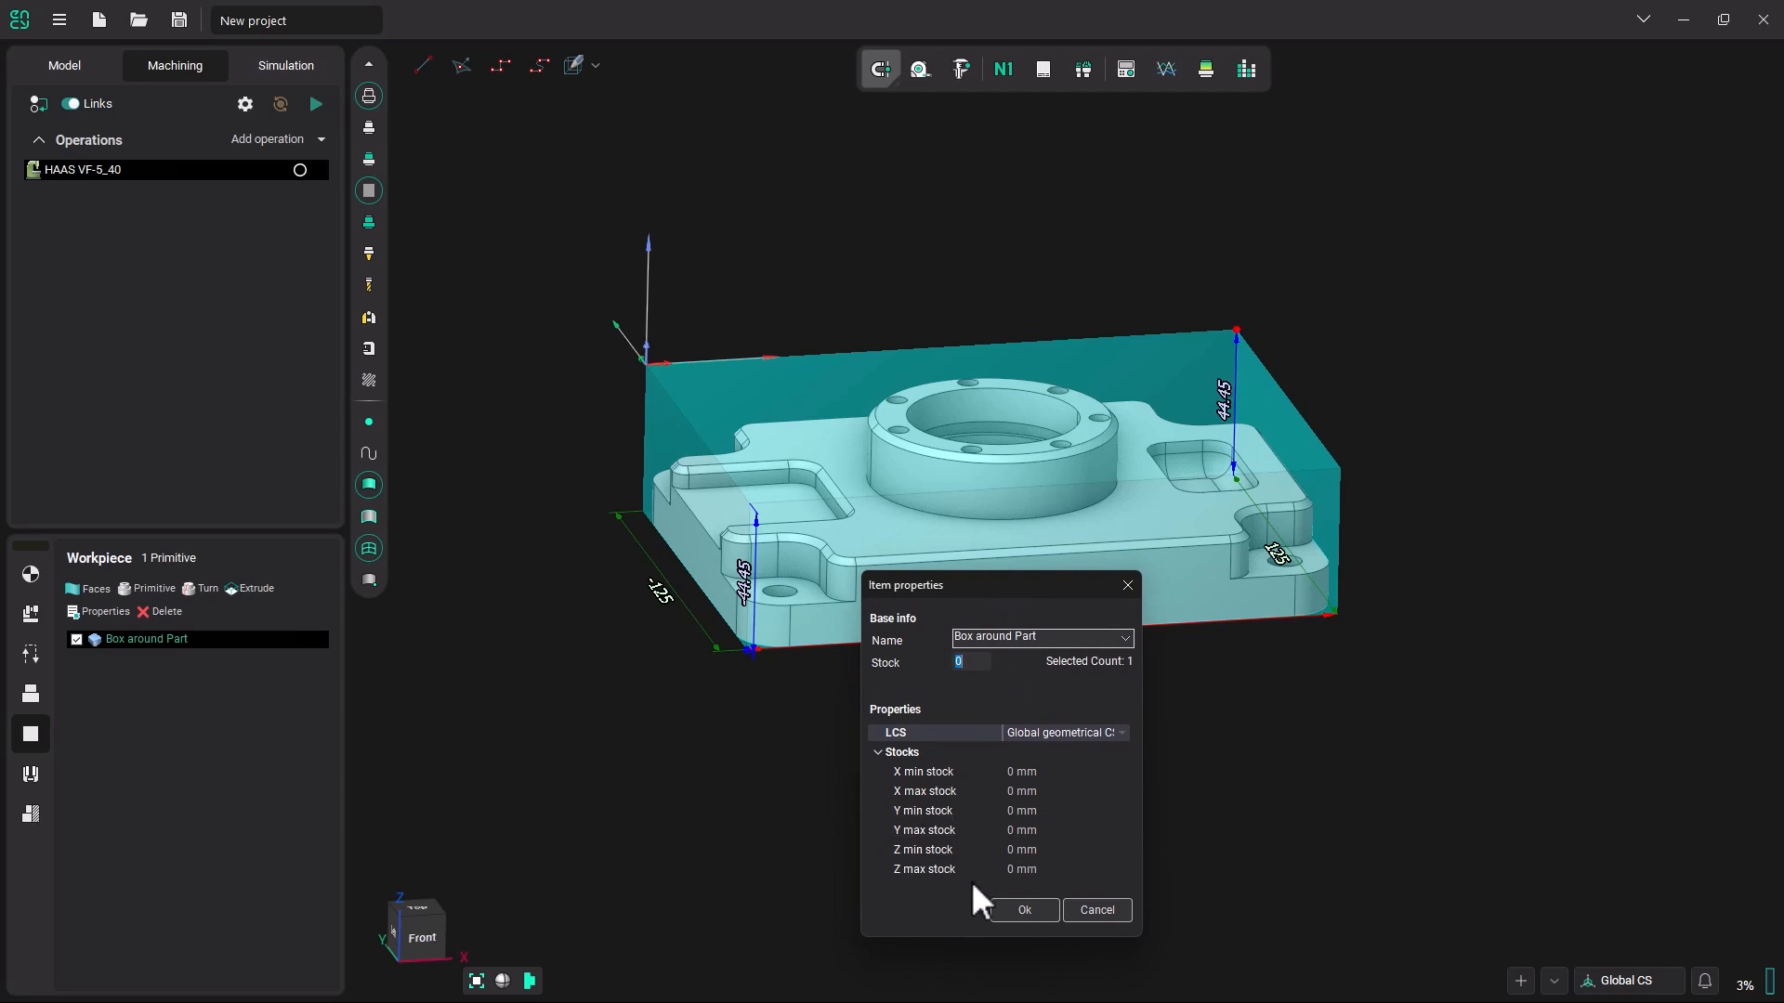
click(1038, 851)
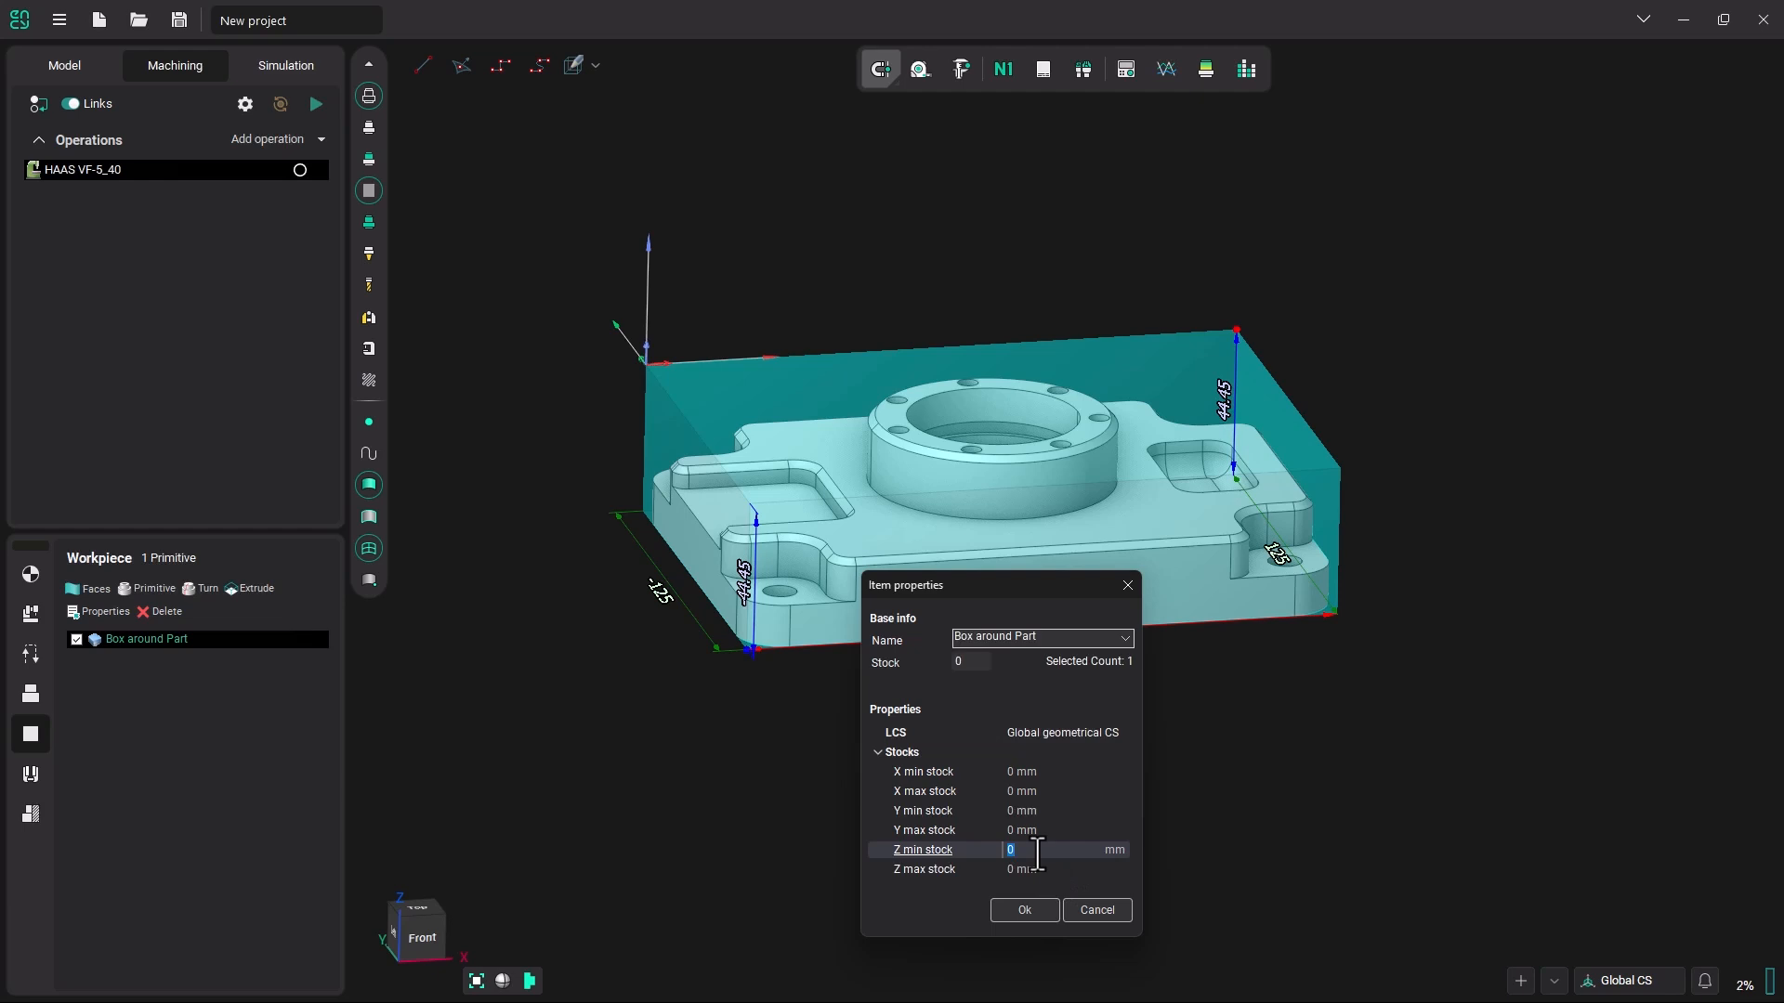
text(15)
click(1052, 868)
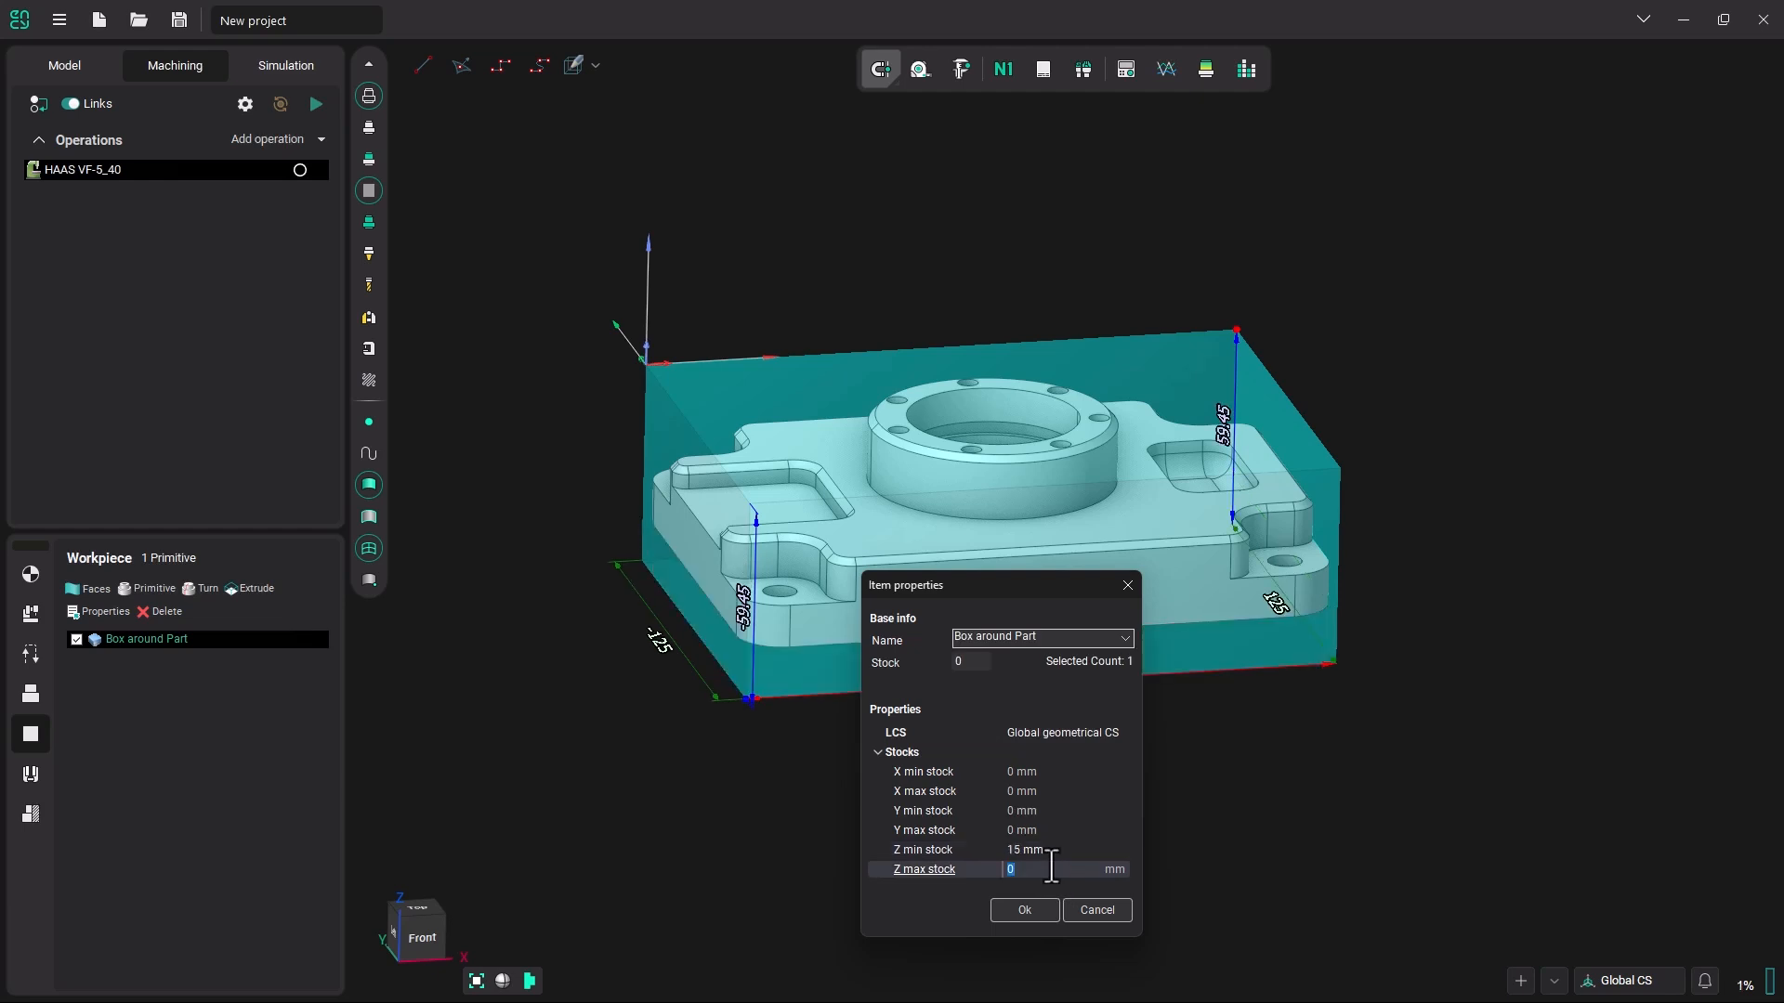
text(.55)
click(1092, 830)
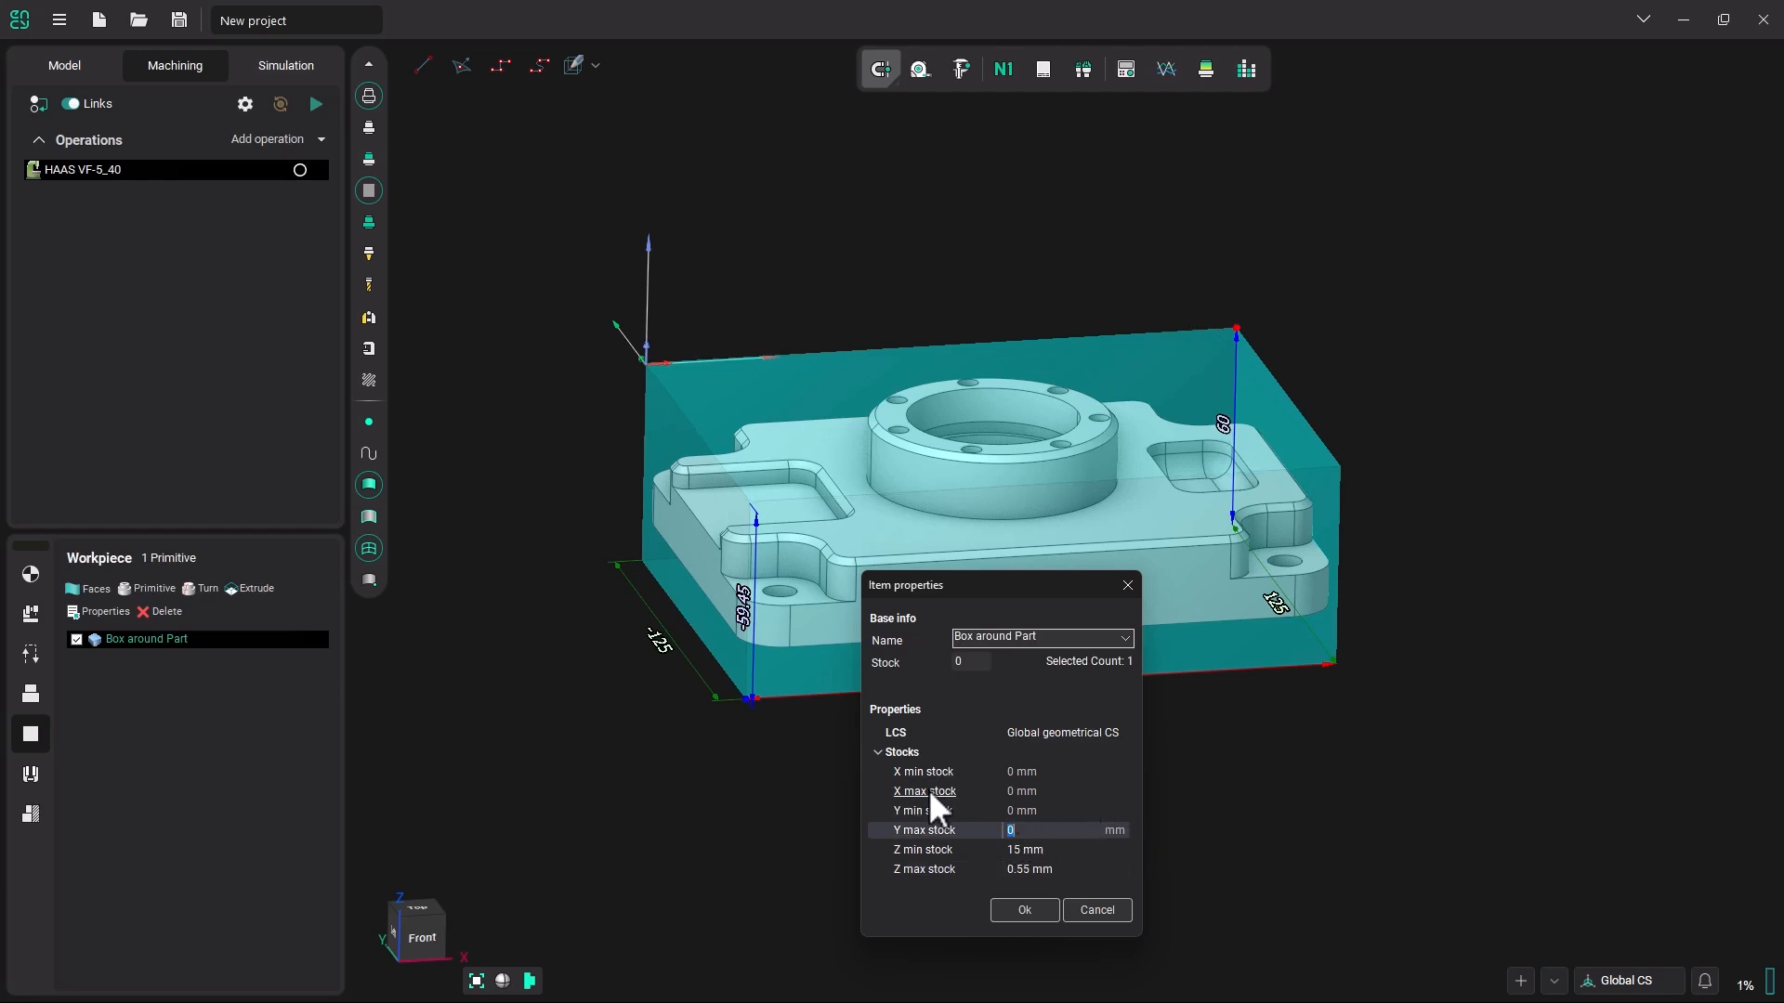
Set the workpiece box's X min, X max, Y min and Y max stocks to 12.5 mm each.
click(1023, 772)
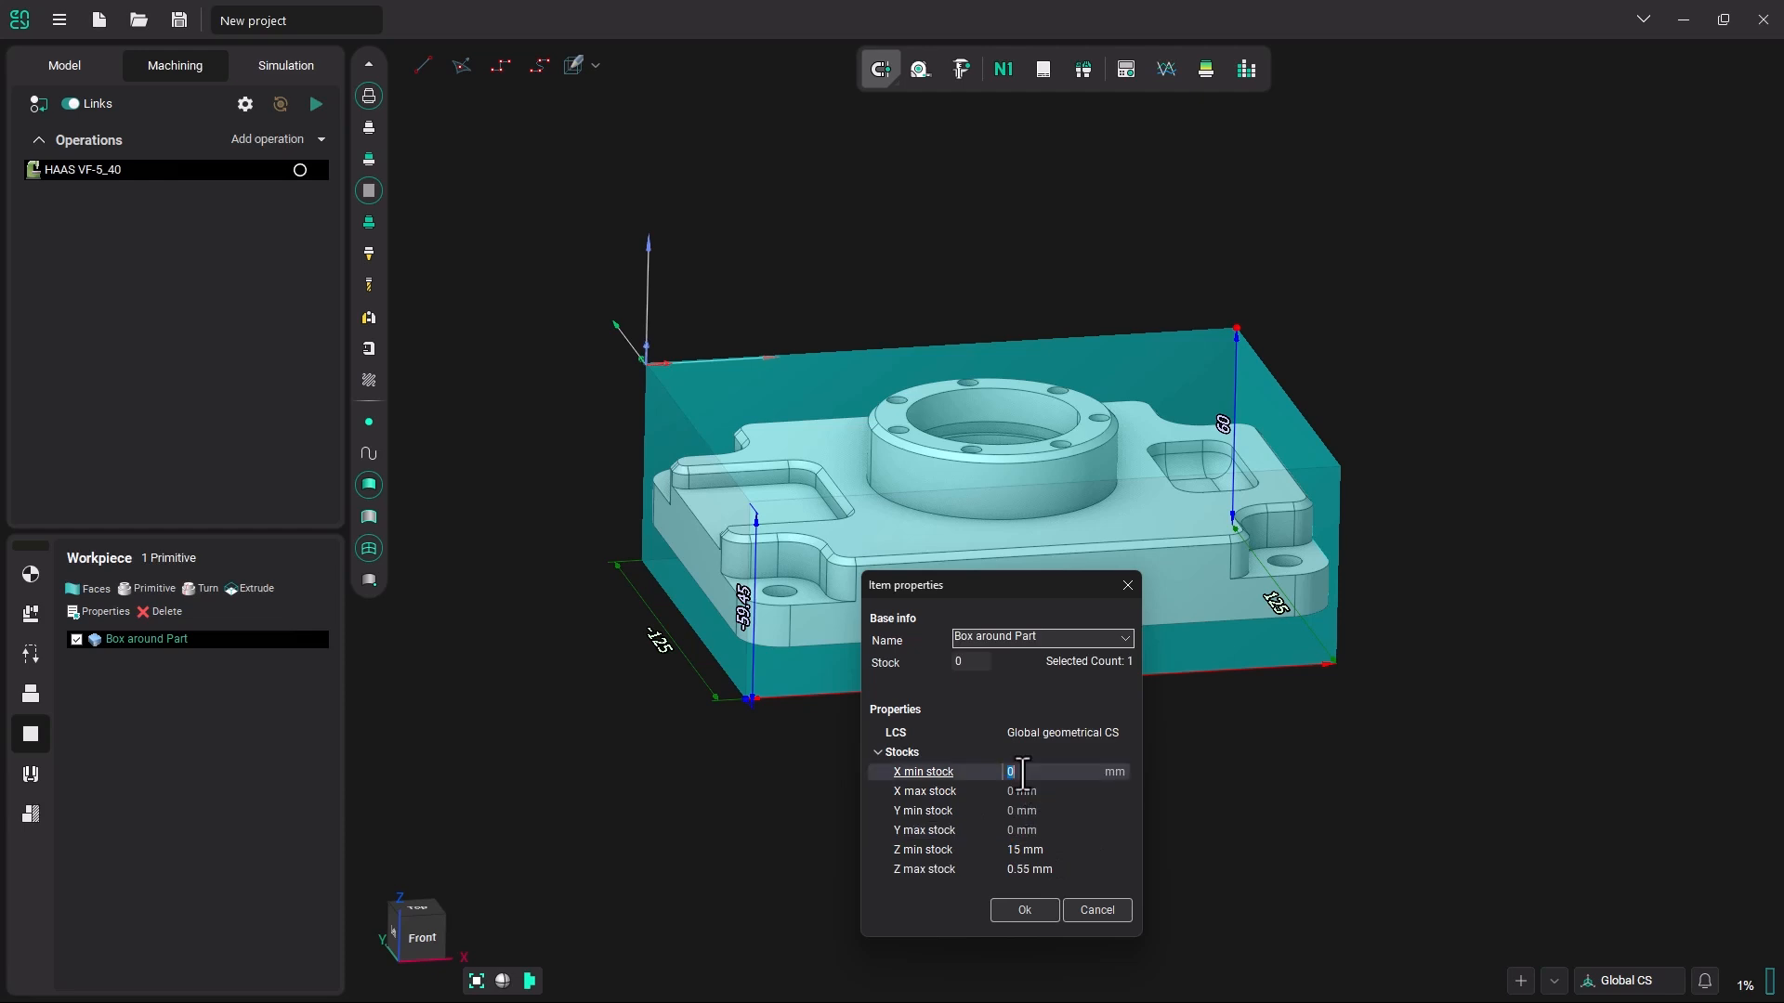
text(12.5)
click(1028, 791)
text(12.5)
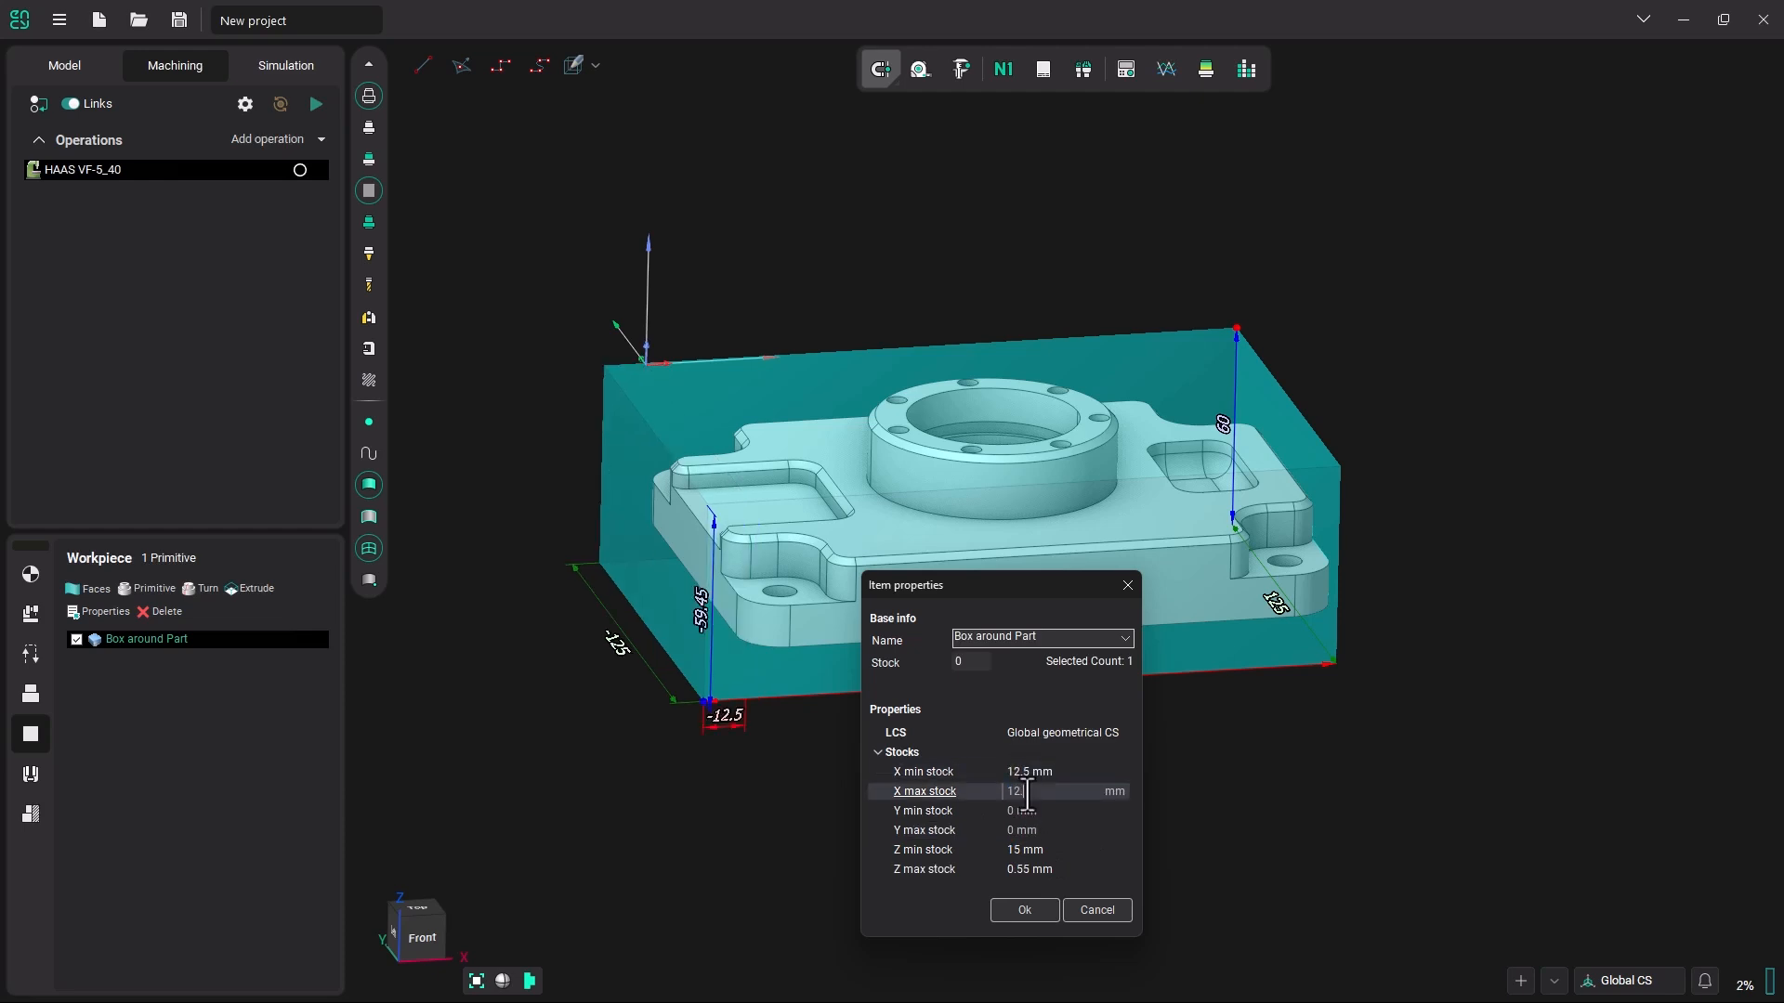
click(1020, 811)
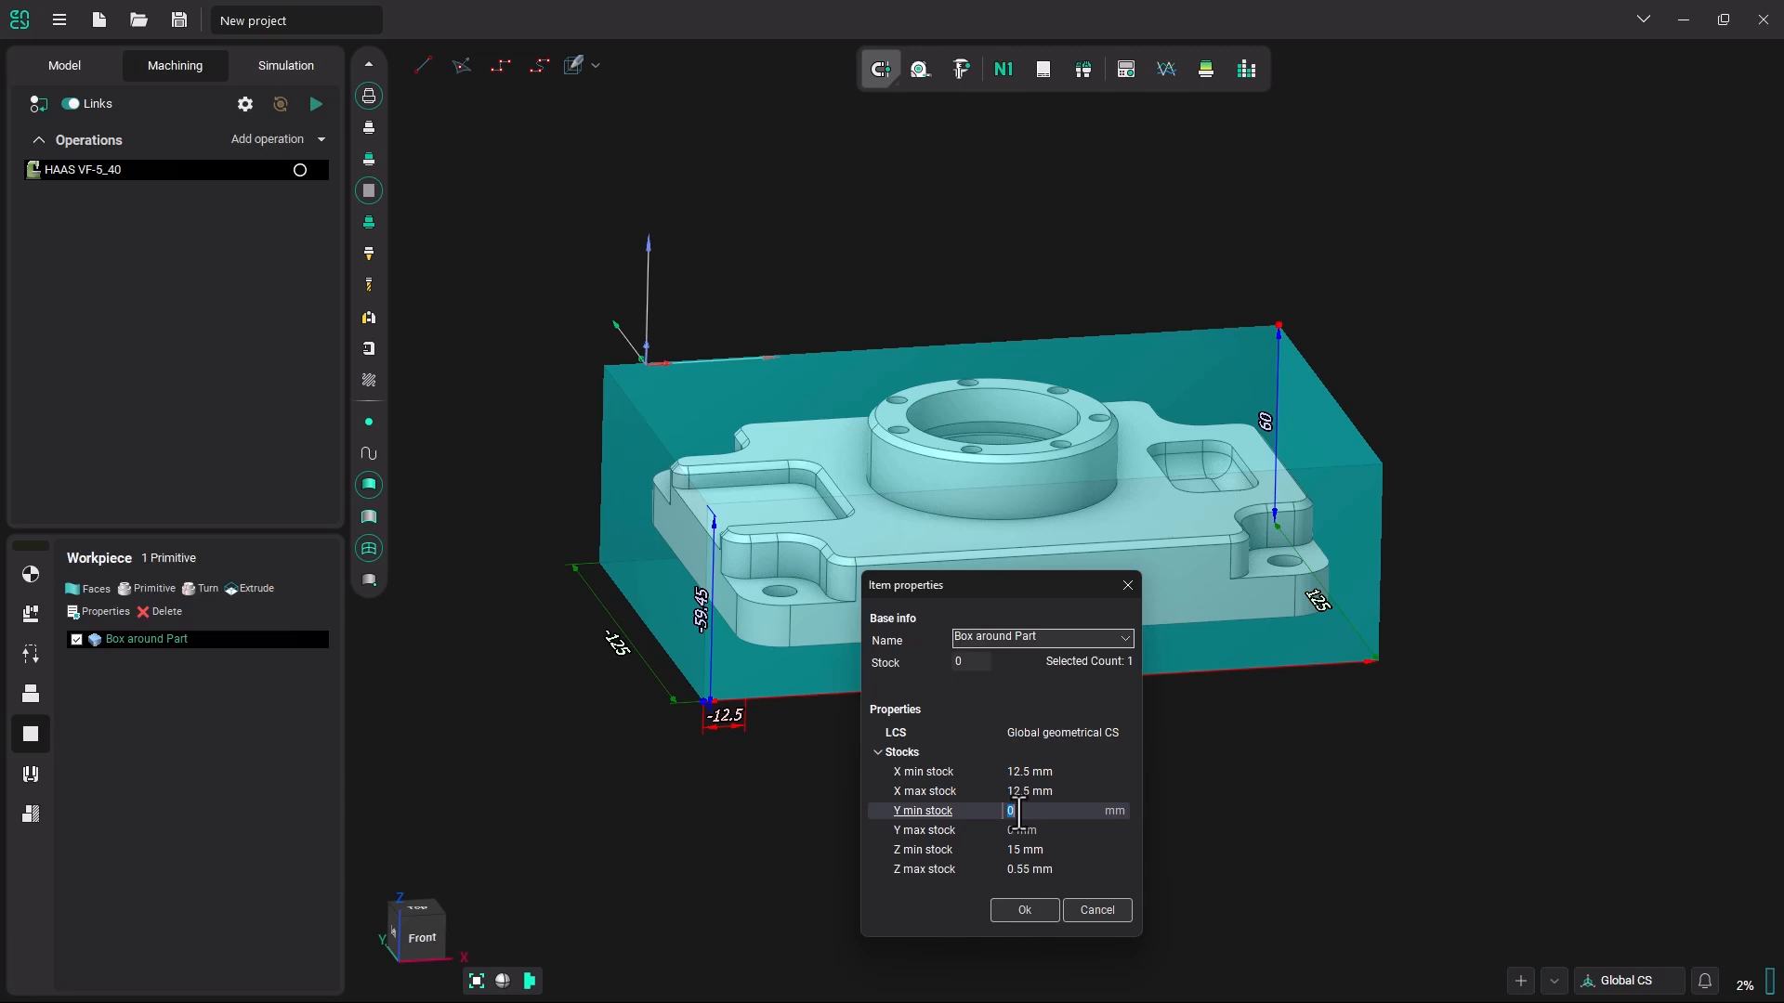
text(12.5)
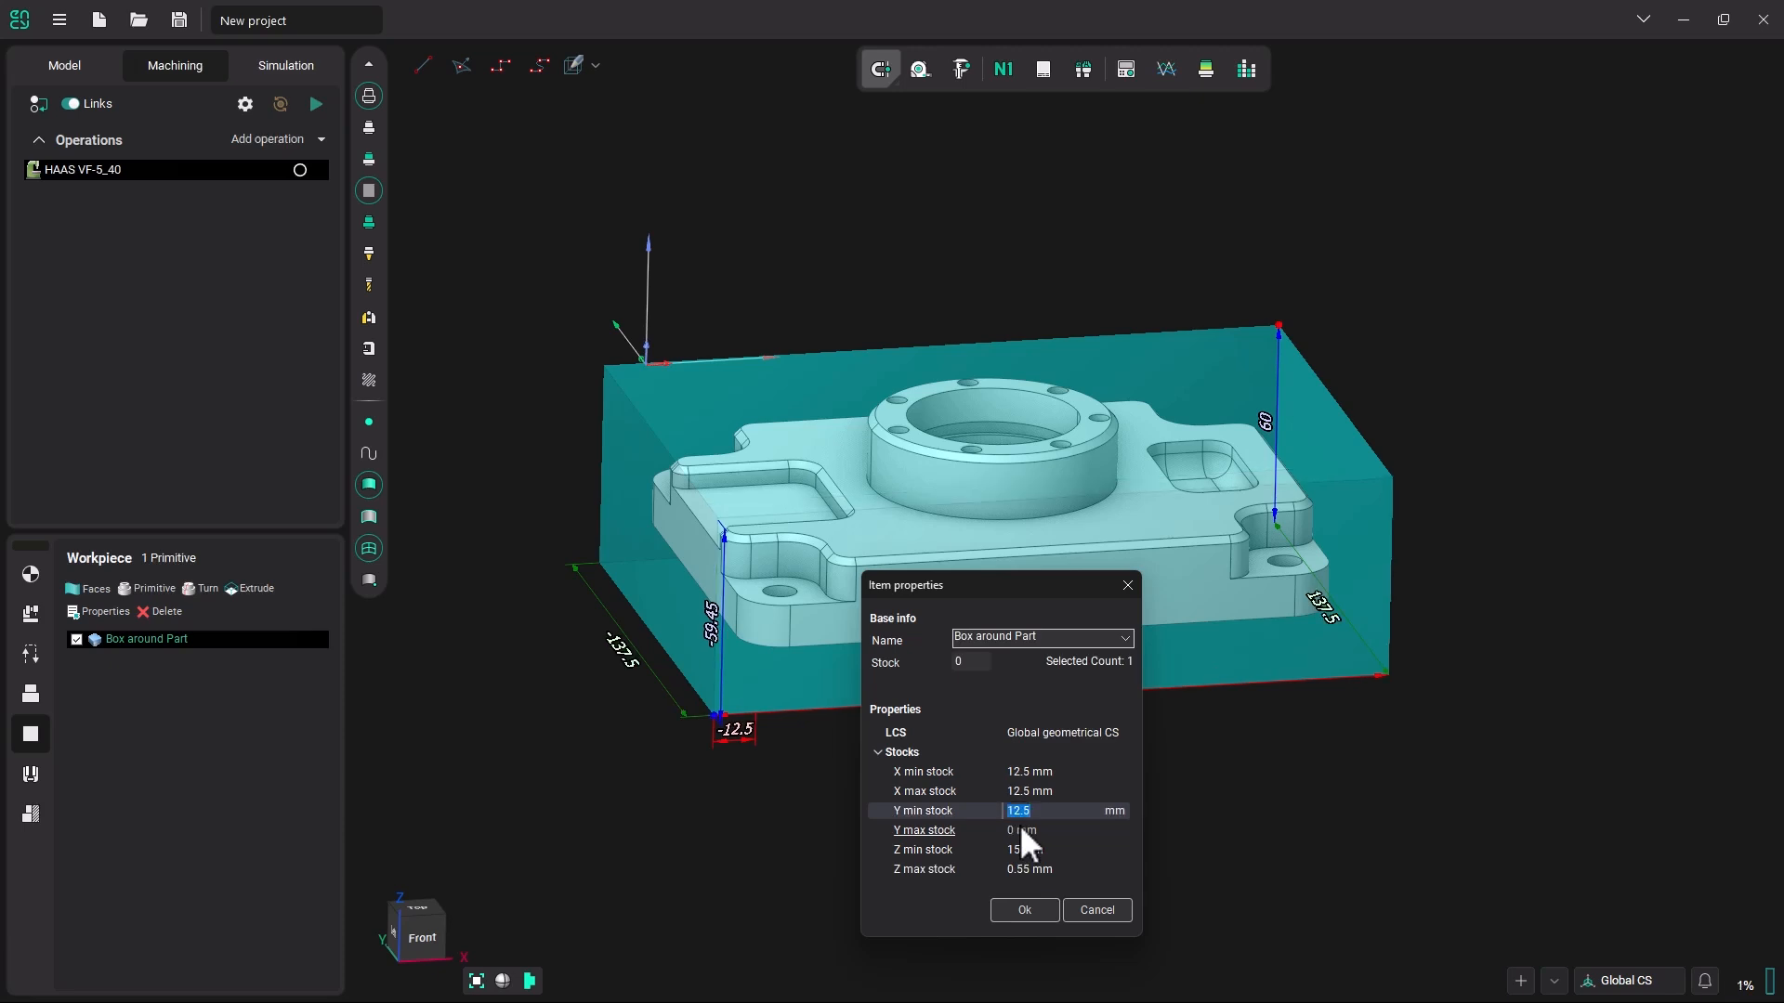
click(1019, 830)
text(12.5)
key(Return)
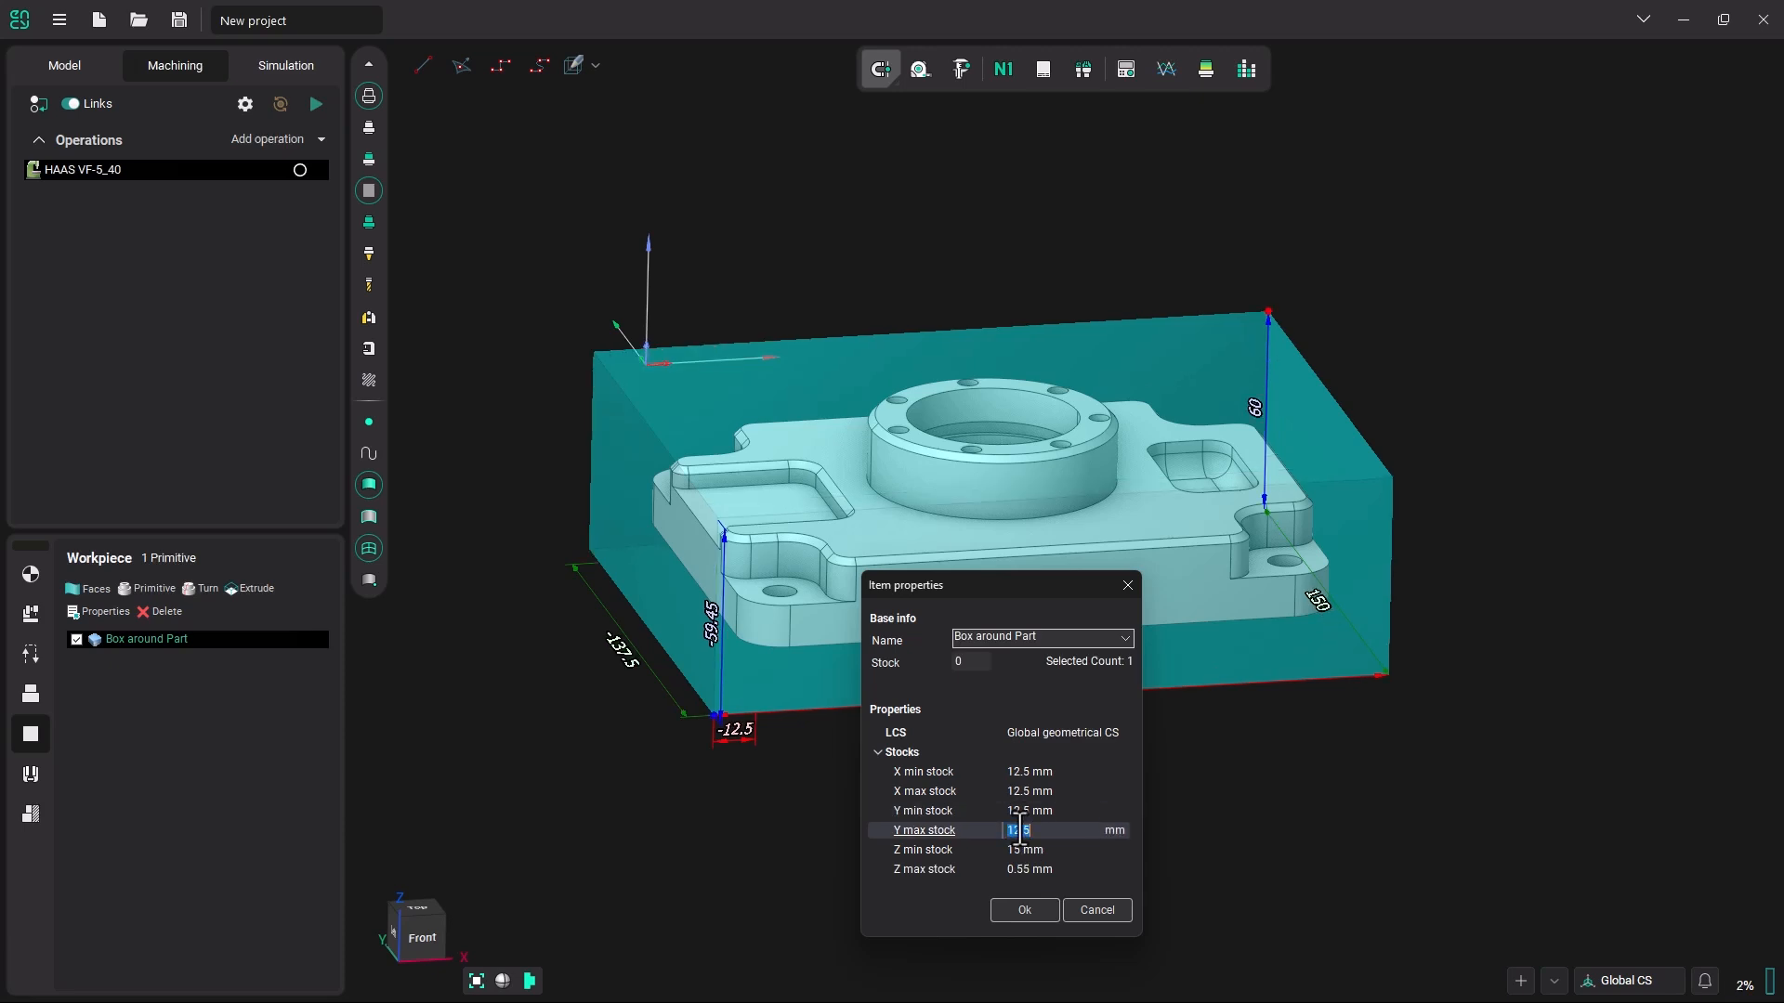
Inspect the workpiece box's dimensions around the part from several sides and accept its stock properties.
drag(1000, 586, 948, 621)
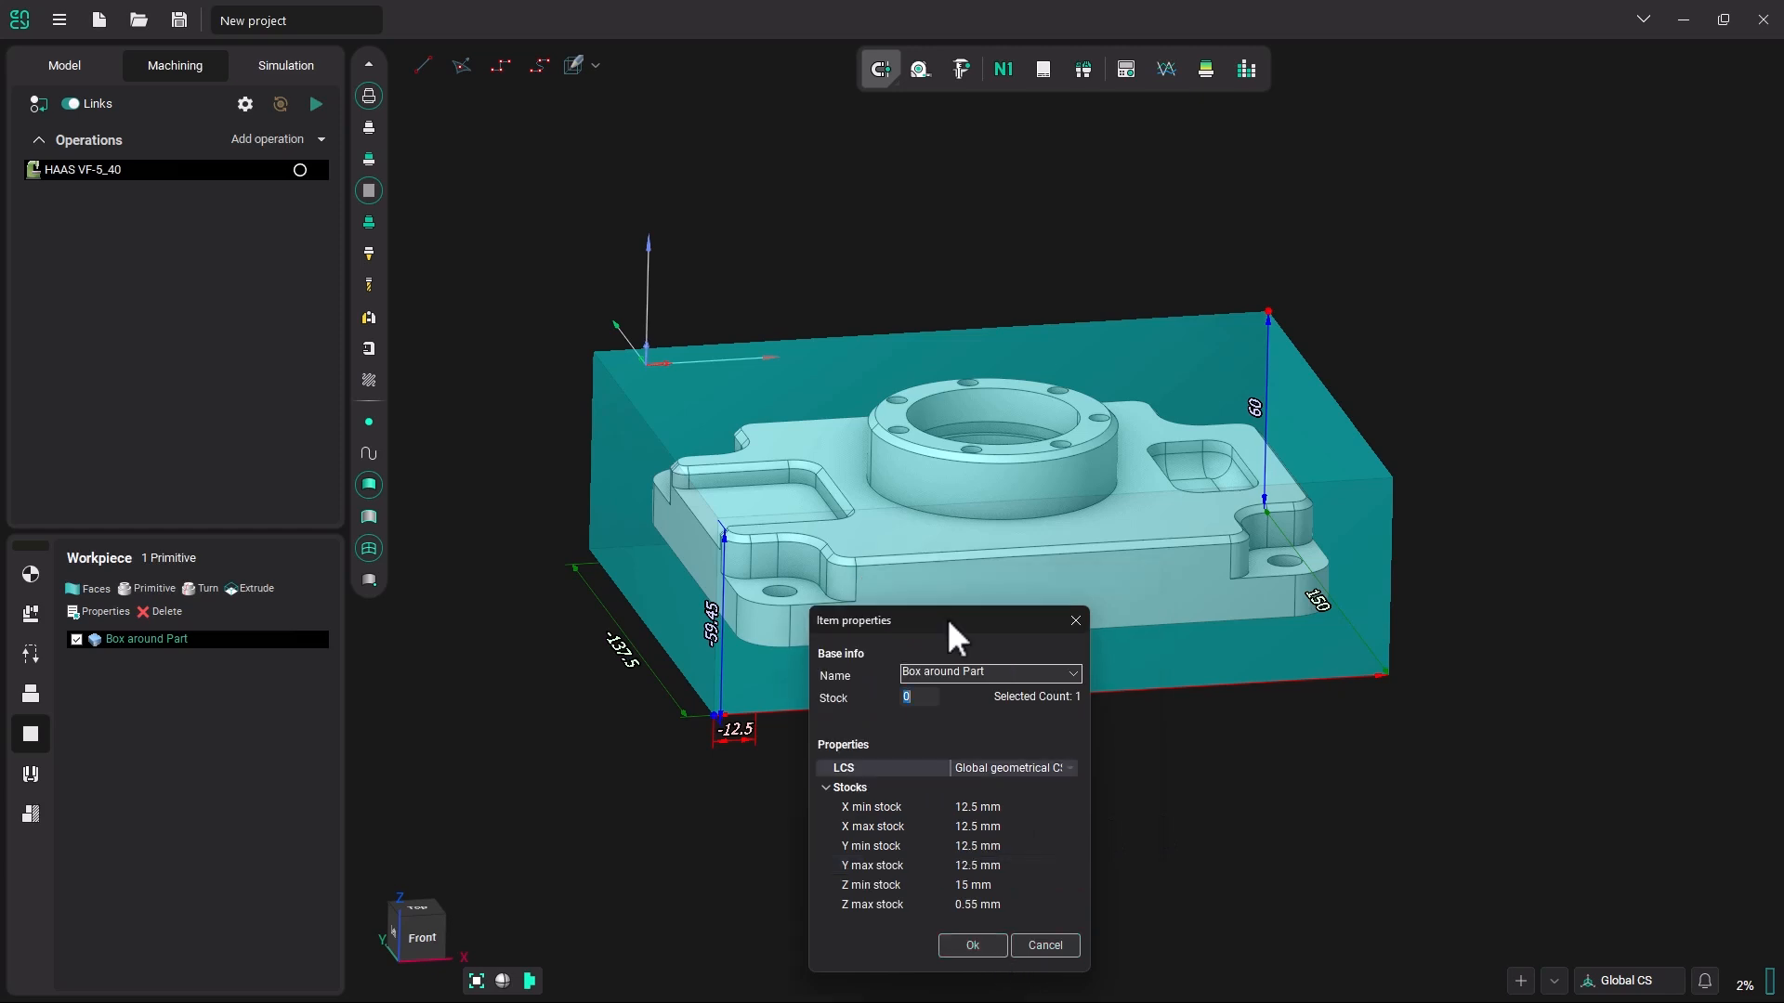
middle_drag(1282, 746, 1242, 625)
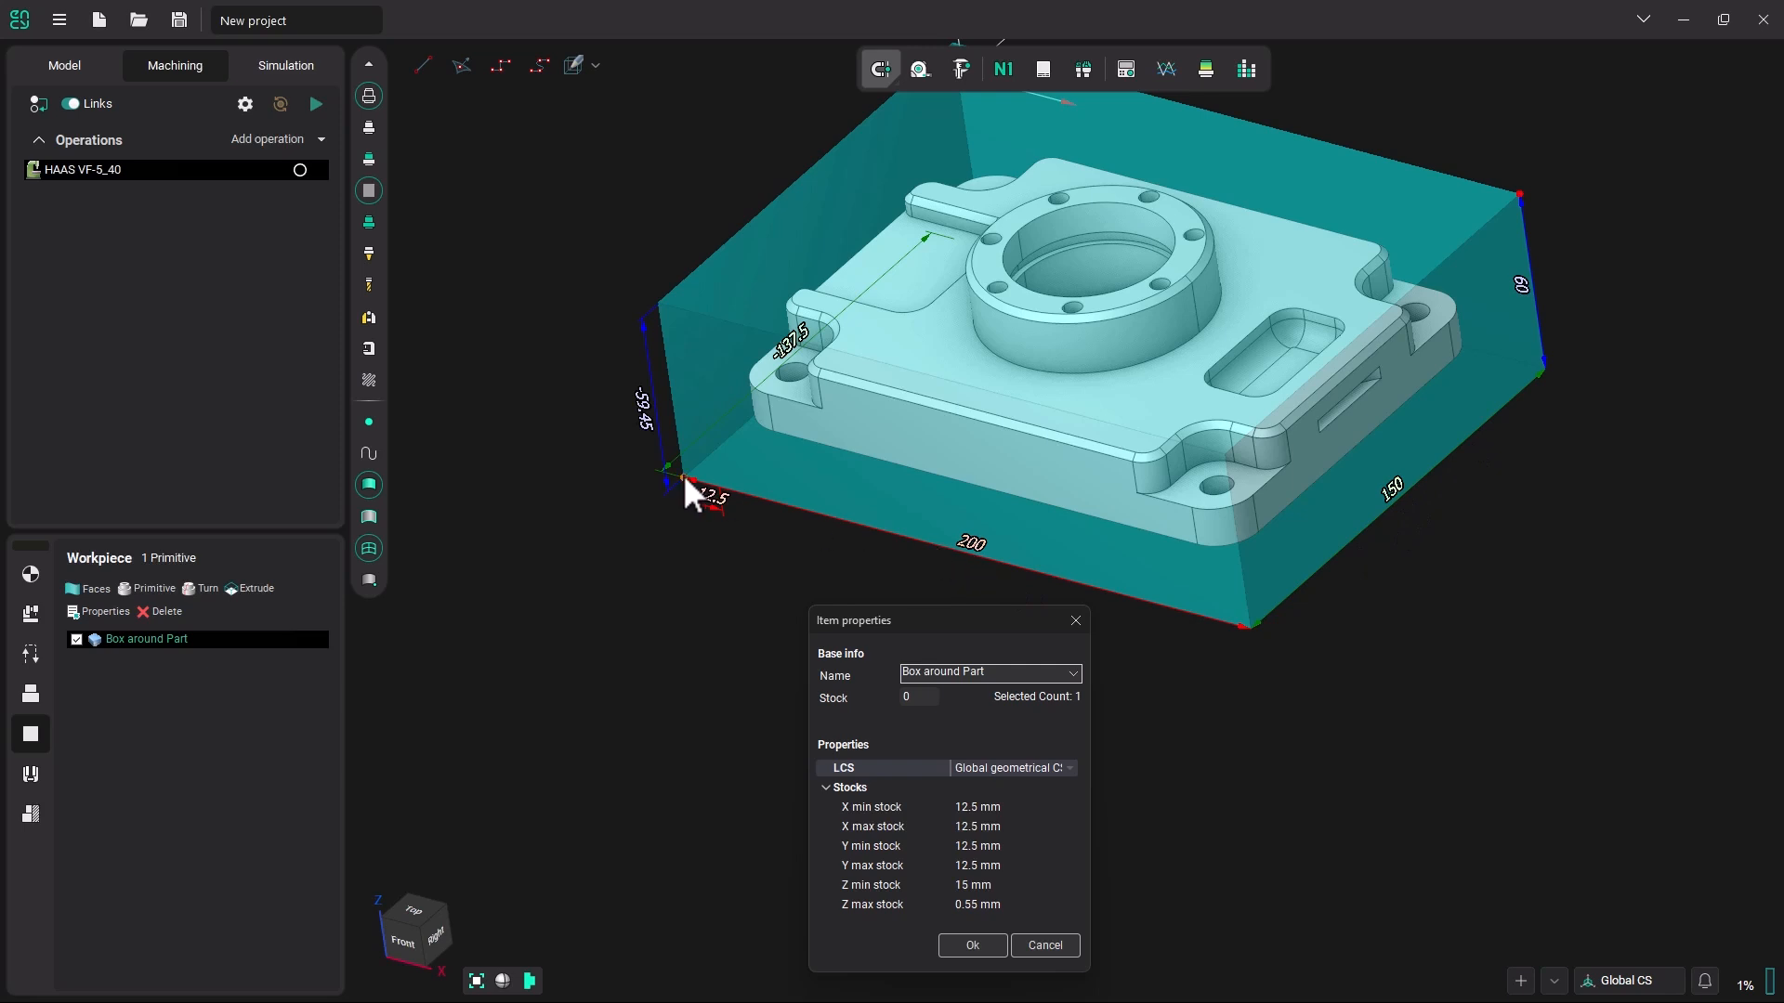
middle_drag(1162, 592, 1233, 538)
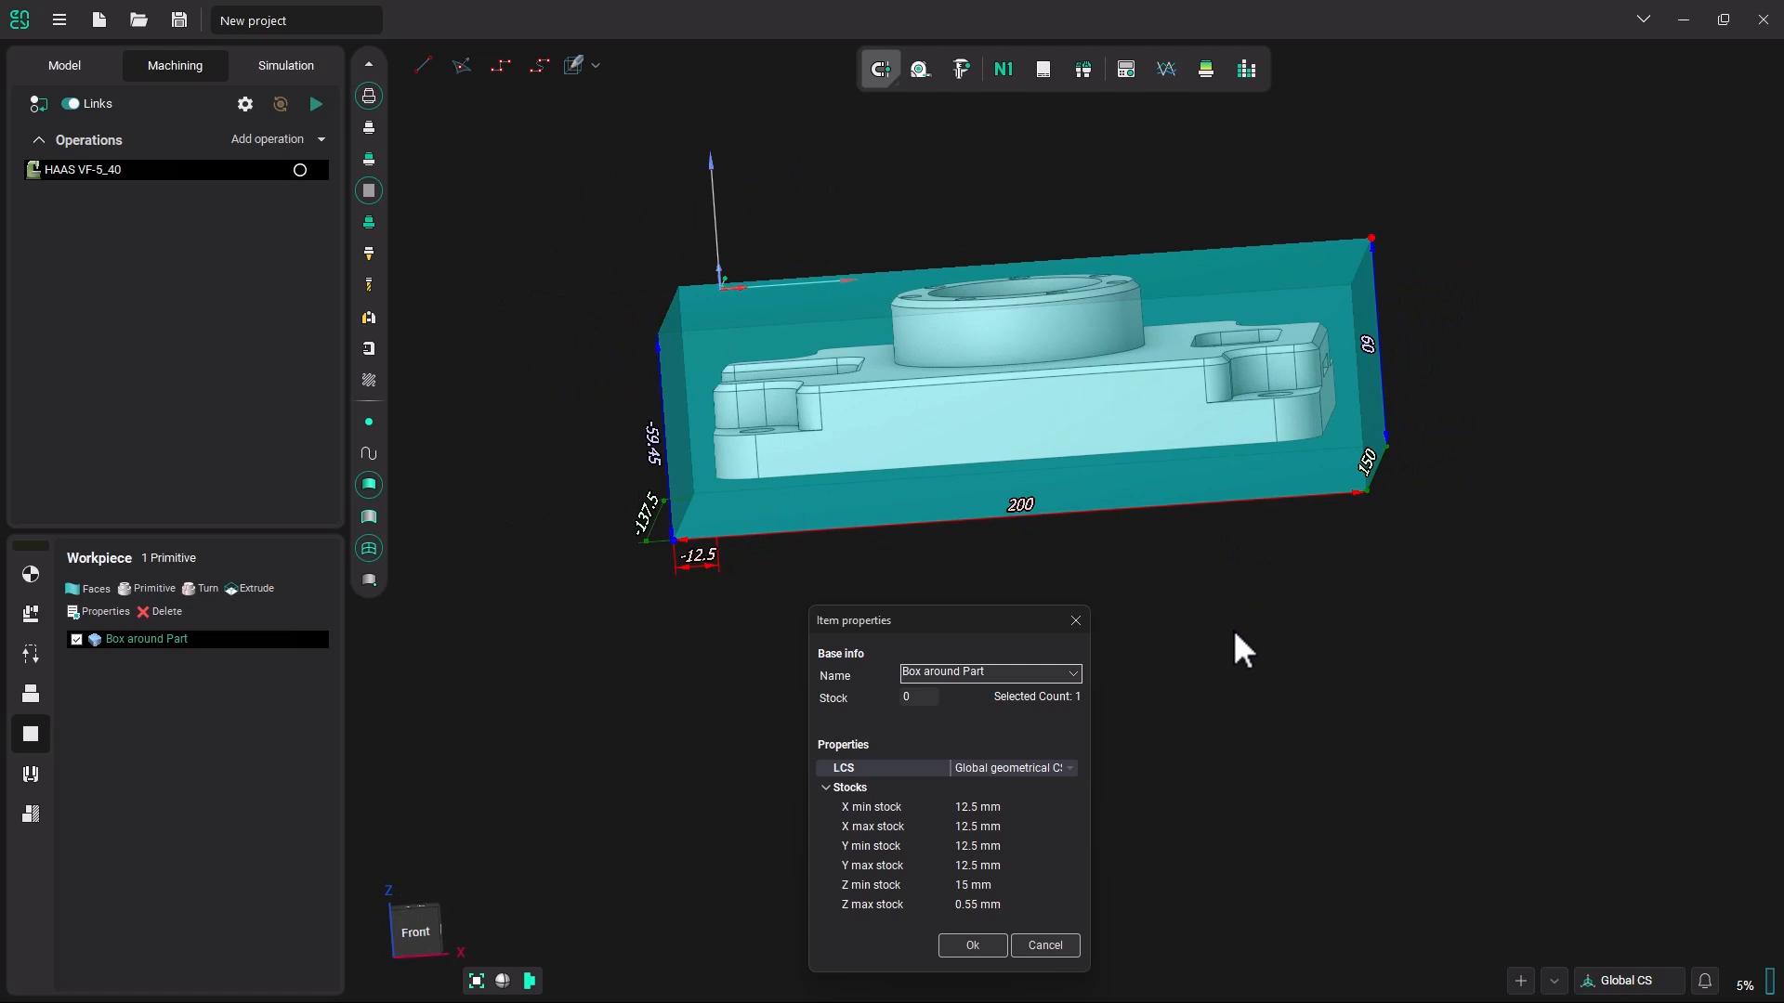
click(972, 946)
Start a Locate Zero spatial transformation on the part model with a custom X axis value of -12.5.
middle_drag(1130, 582, 1182, 643)
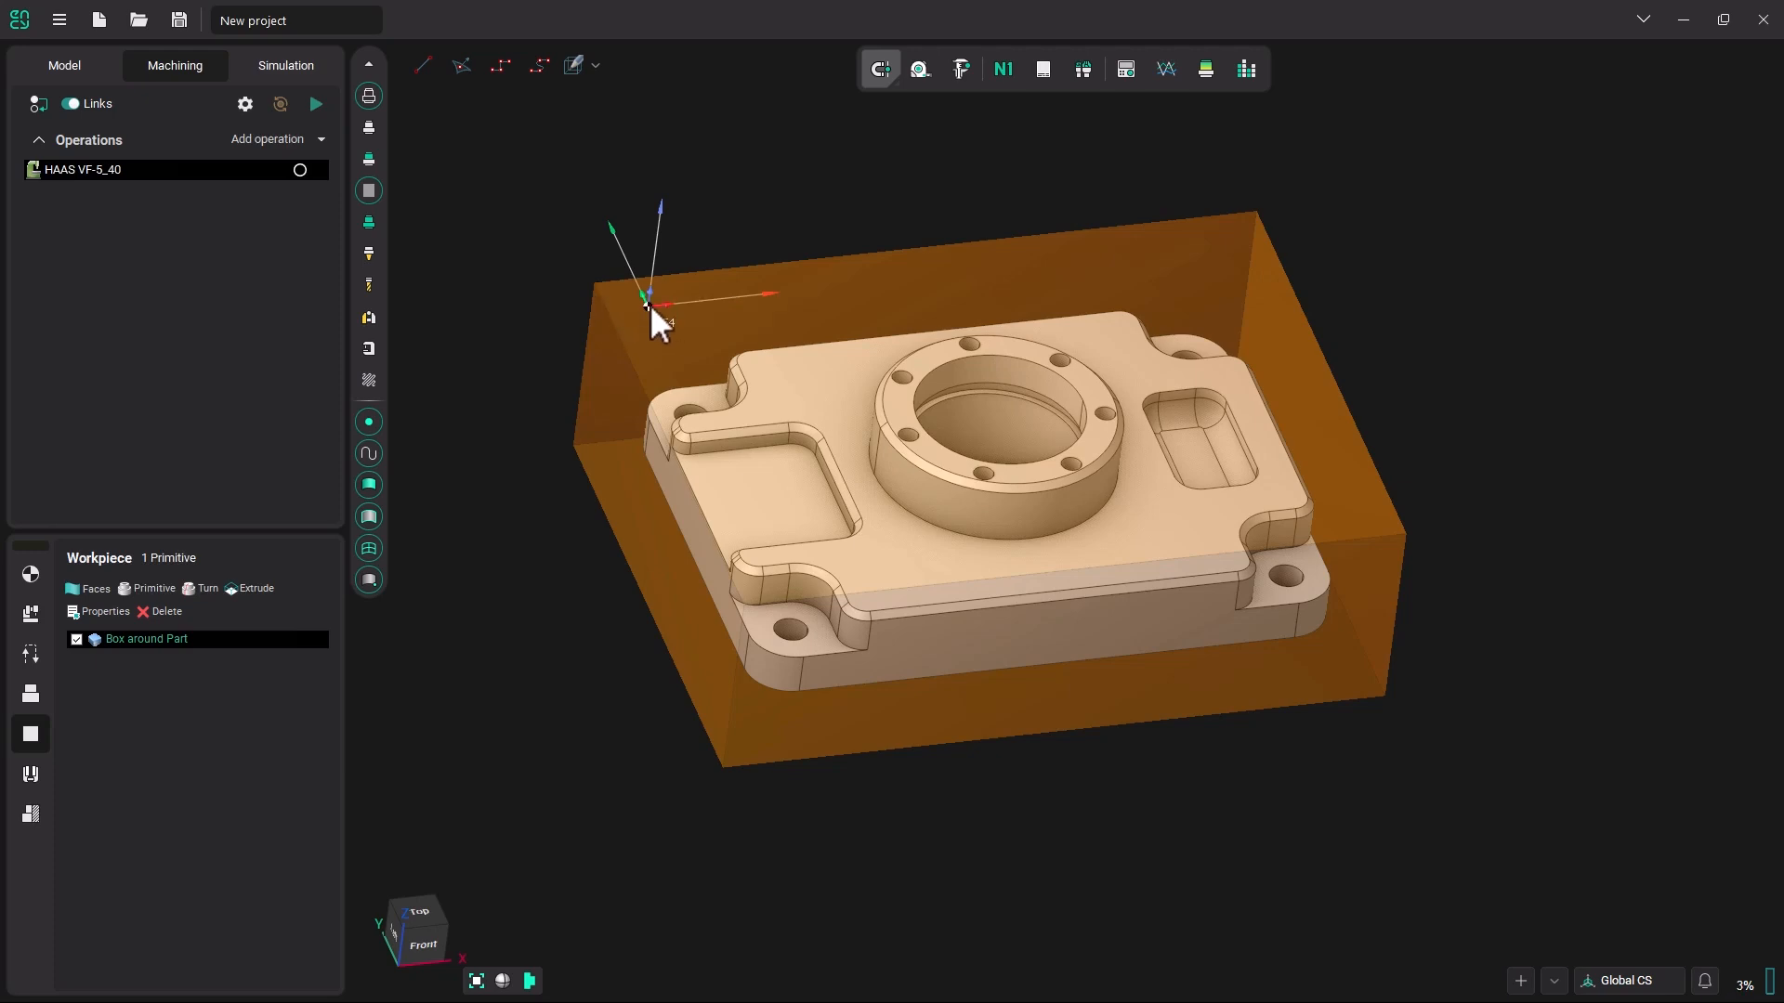
middle_drag(893, 347, 901, 414)
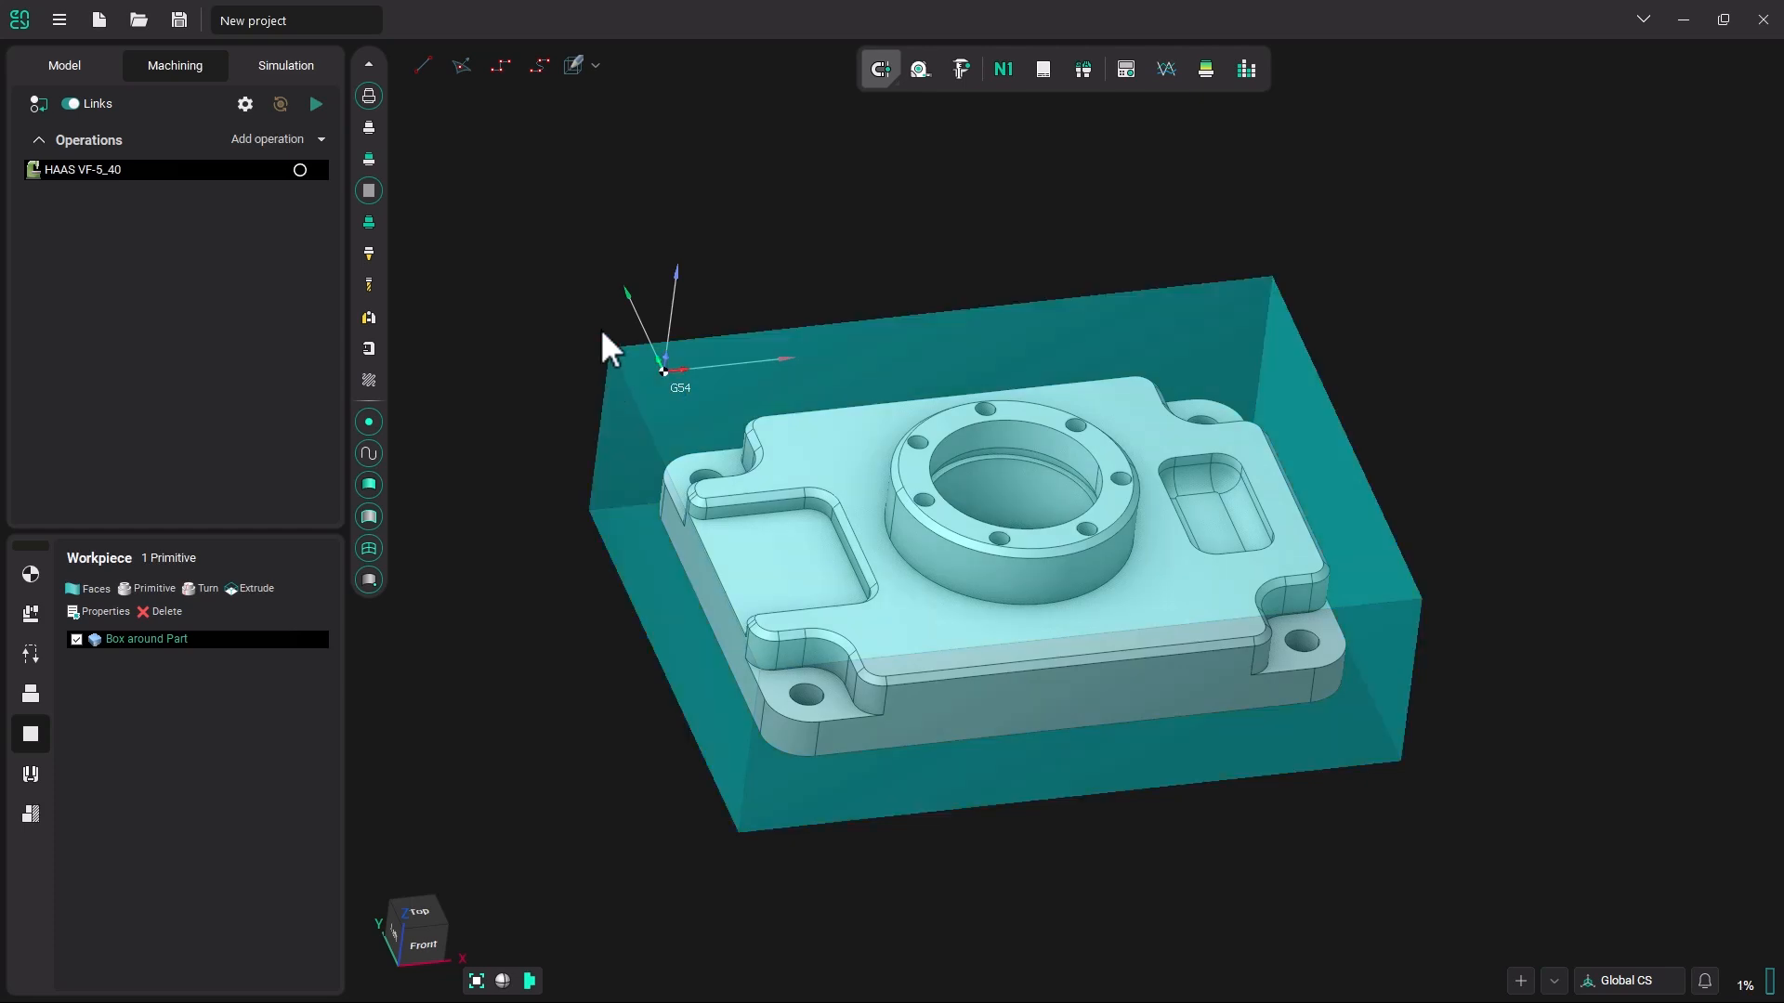
click(75, 61)
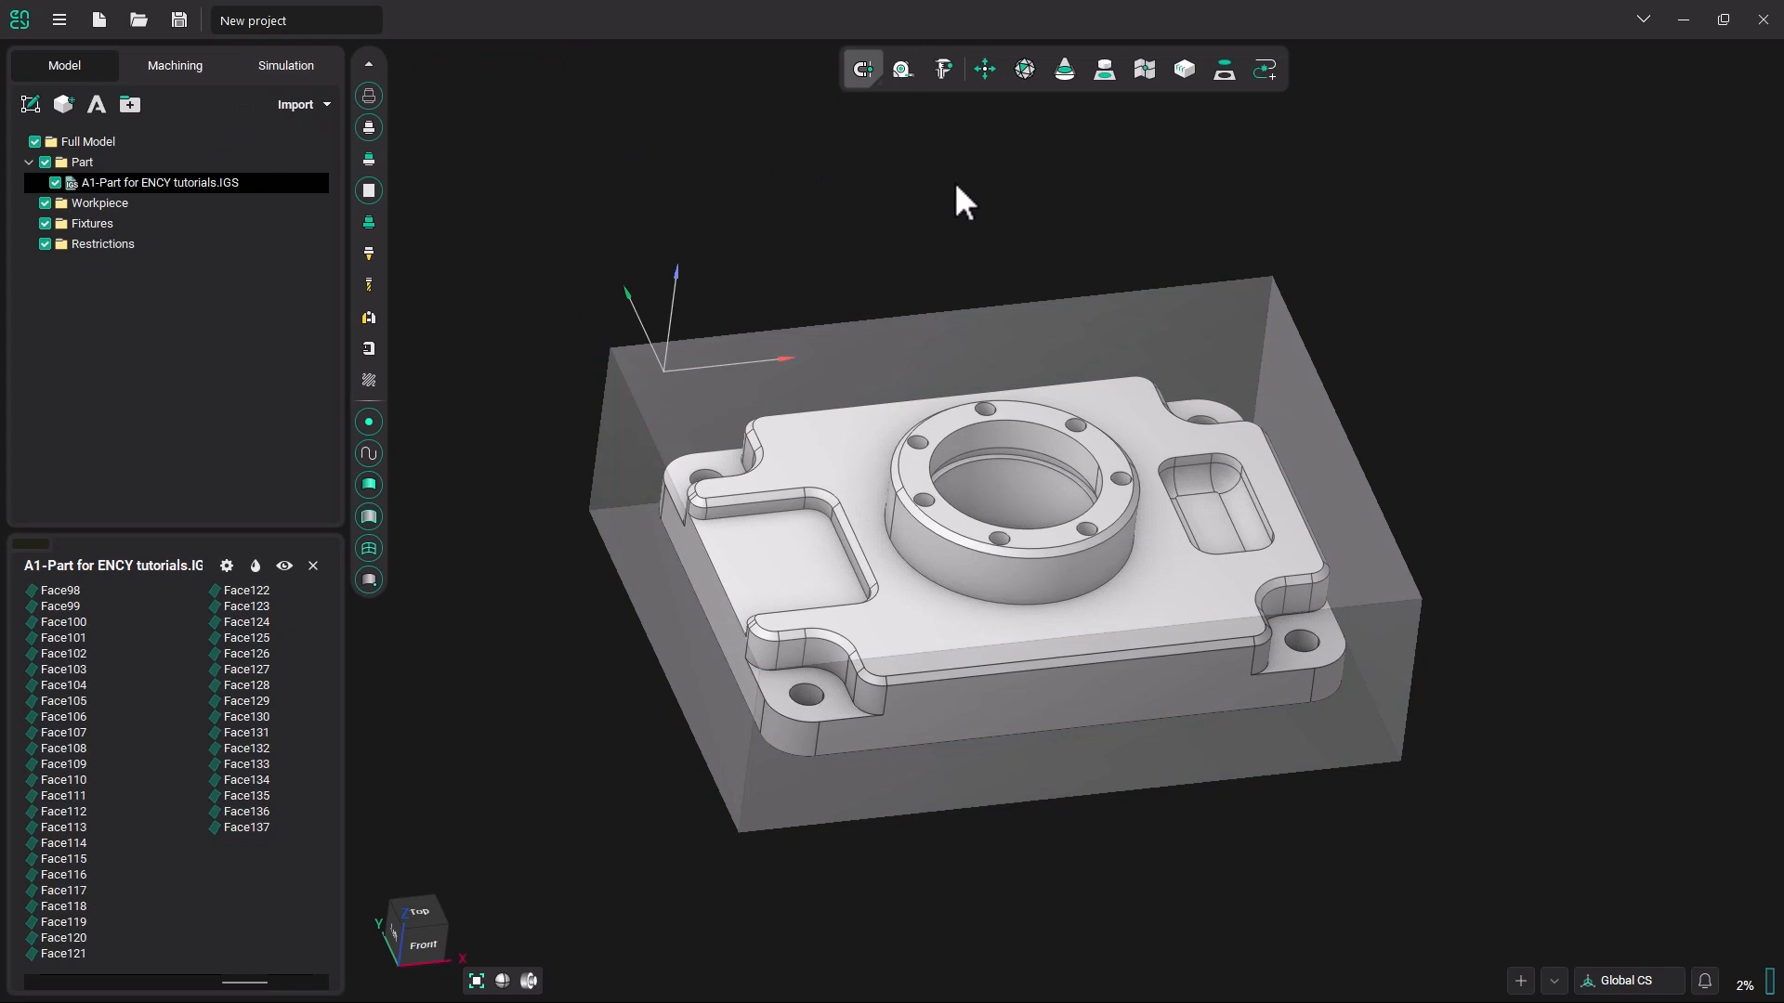
click(985, 70)
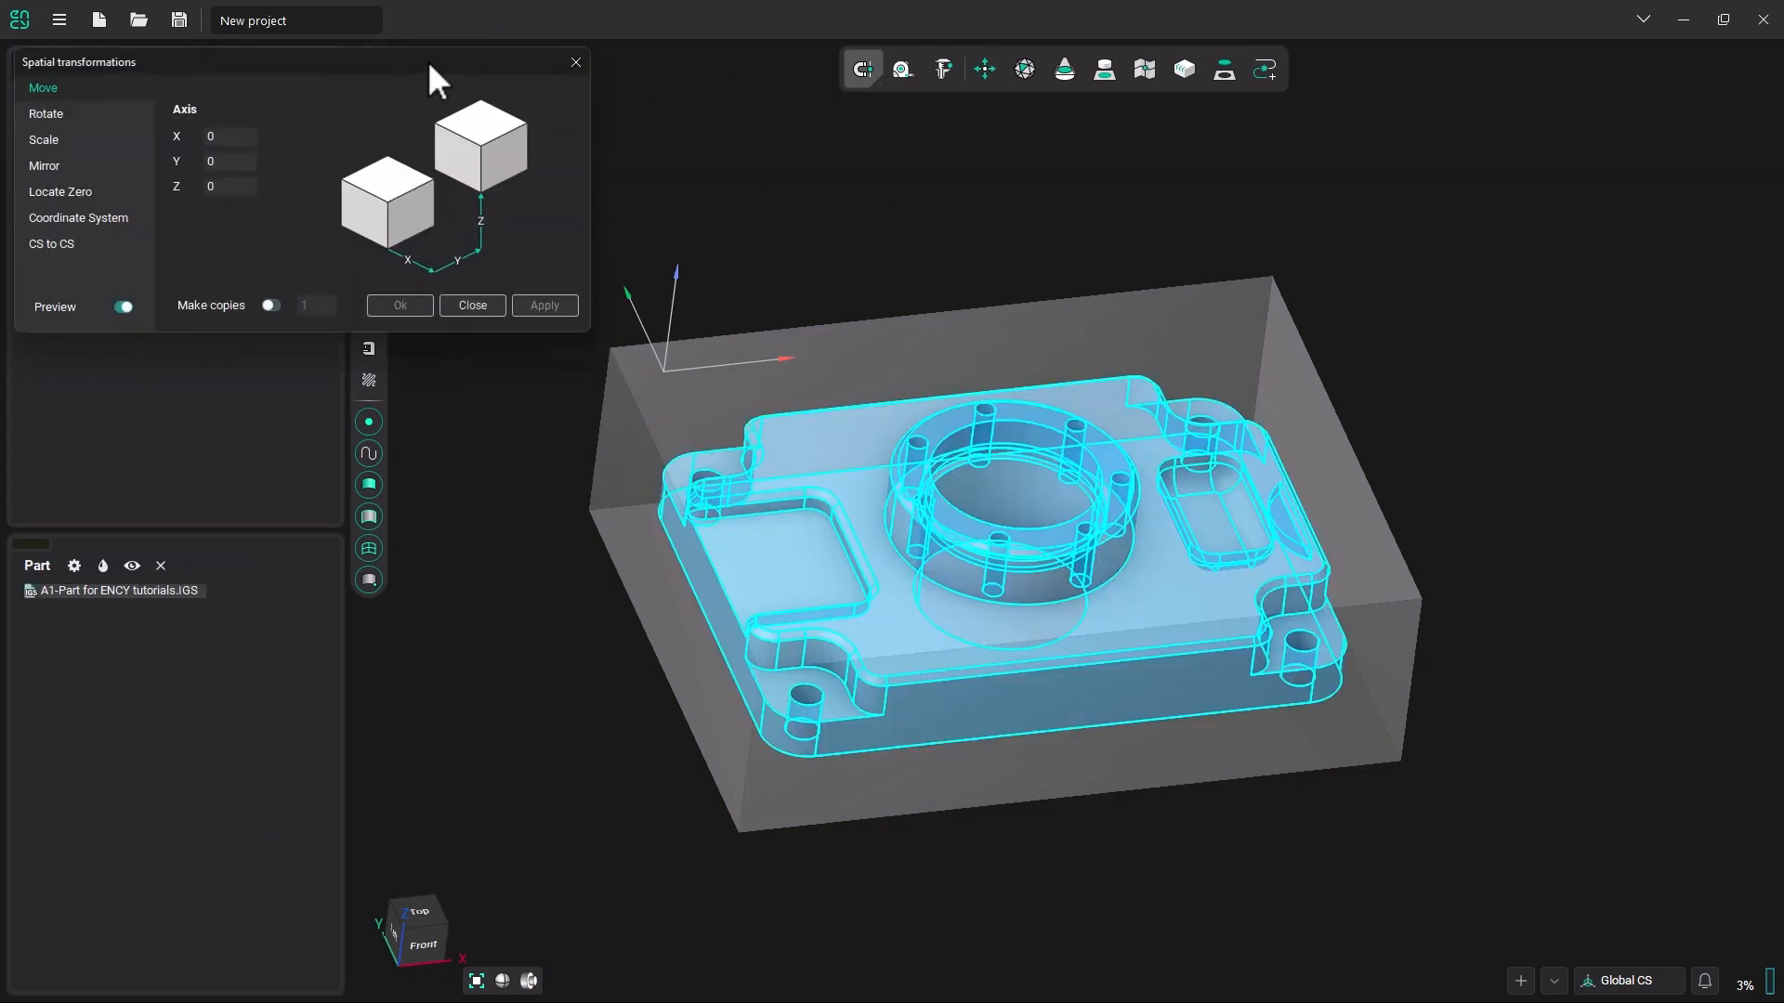
click(86, 196)
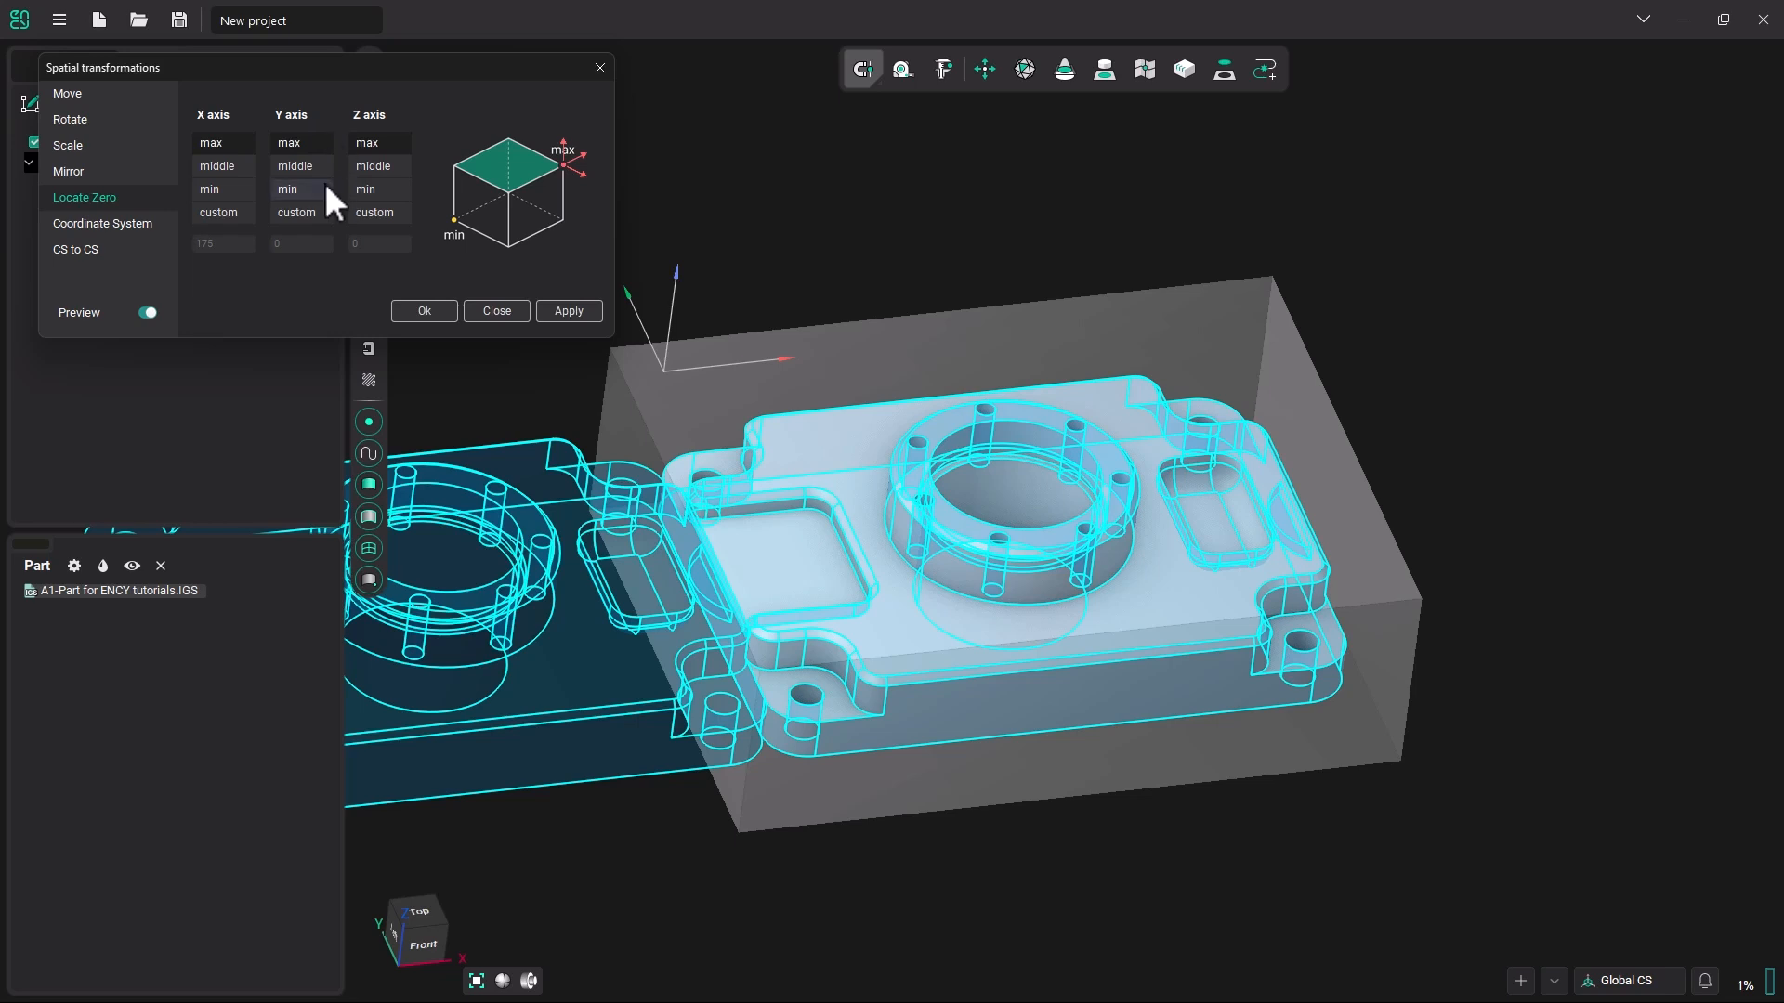
click(220, 189)
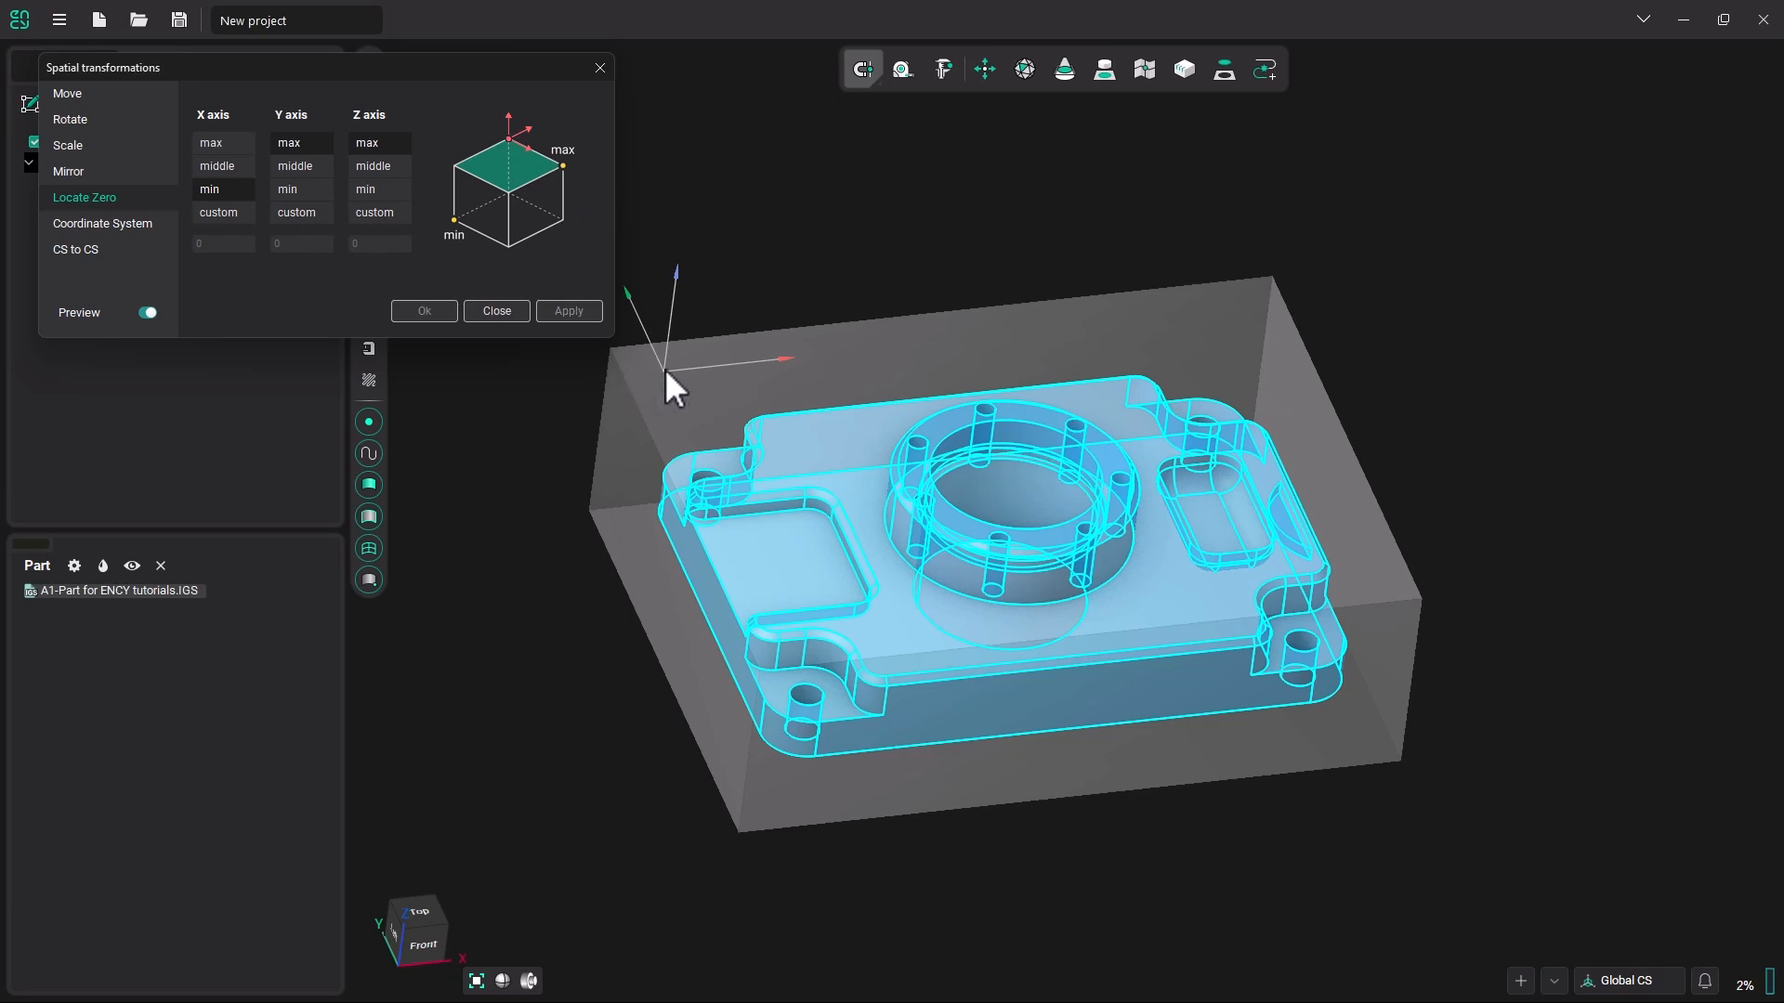
click(219, 214)
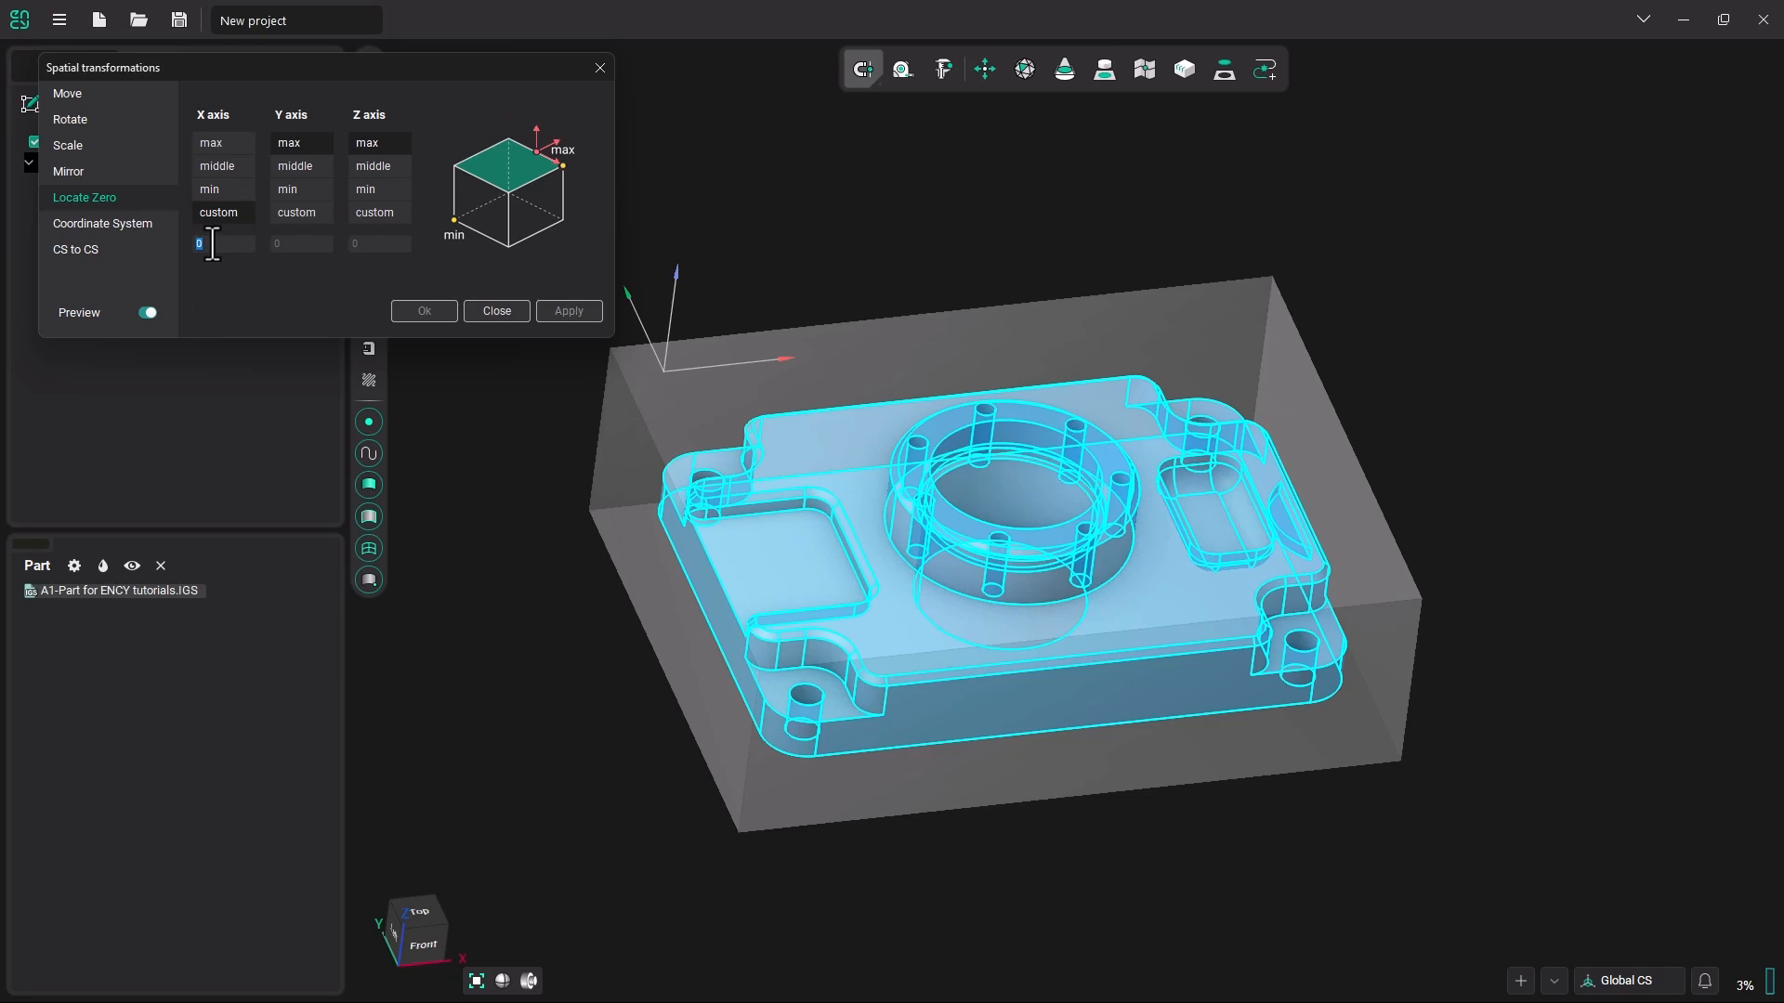
text(-12.5)
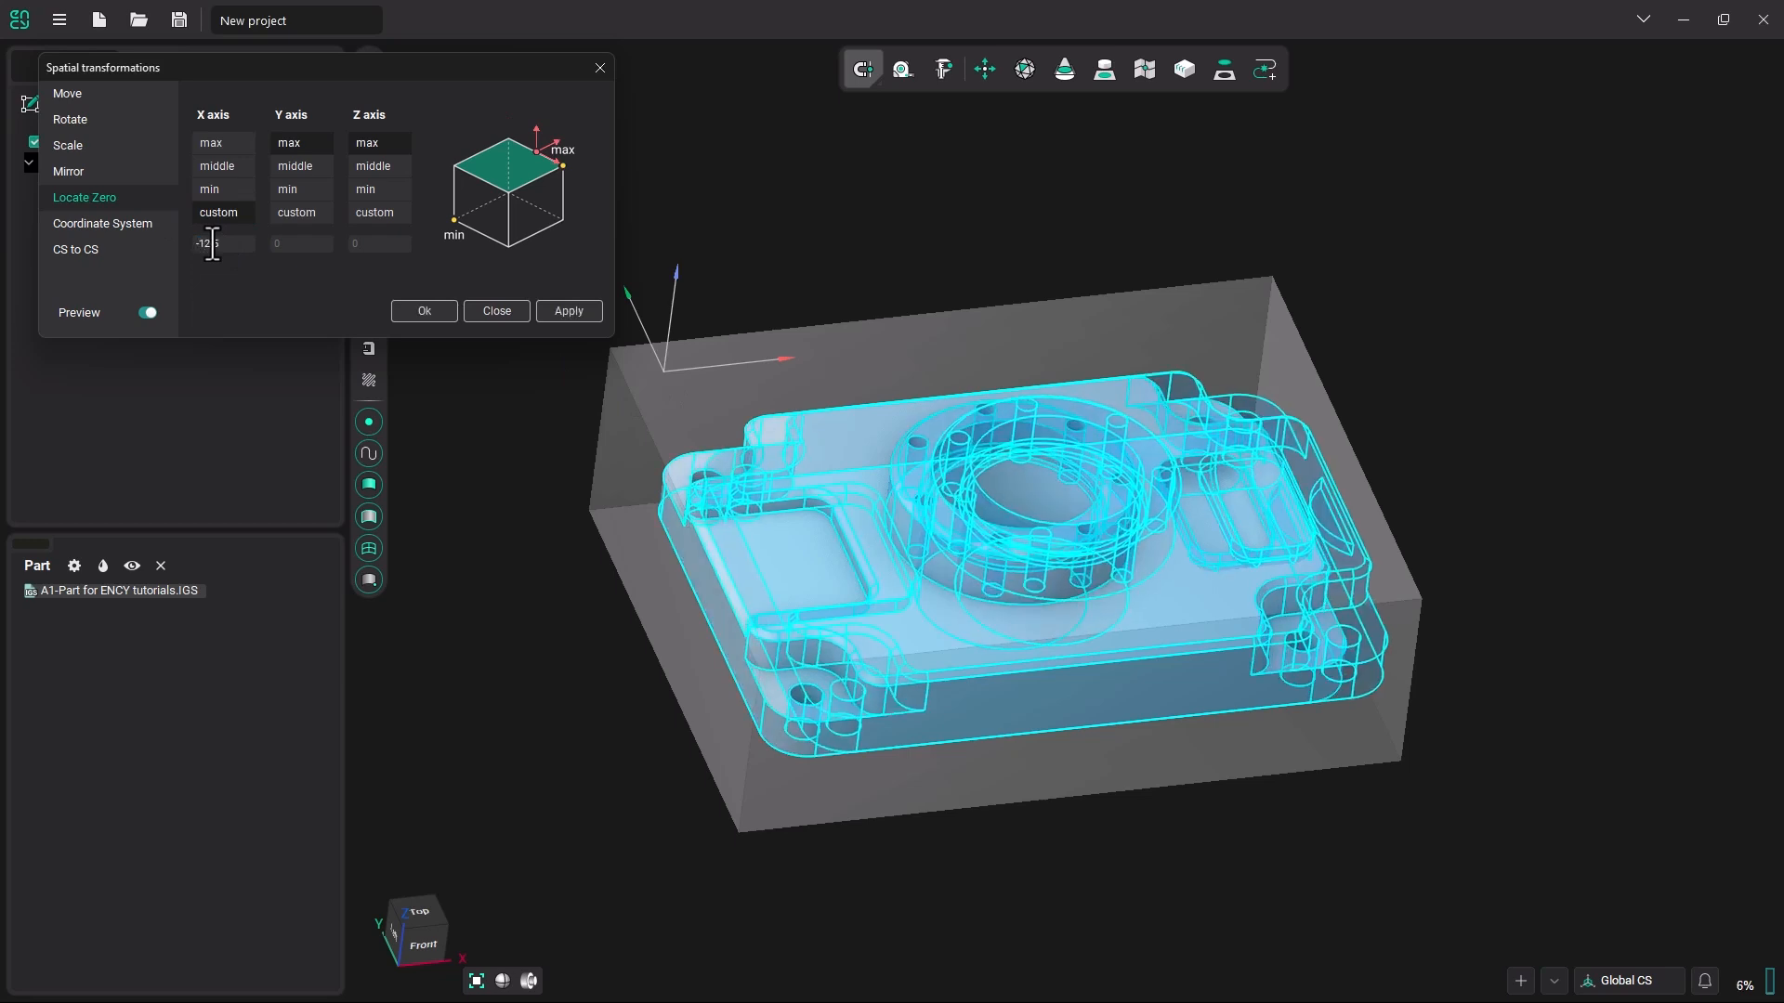
Set custom Locate Zero values of 12.5 for Y and 0.55 for Z, apply the transformation and close it.
click(298, 215)
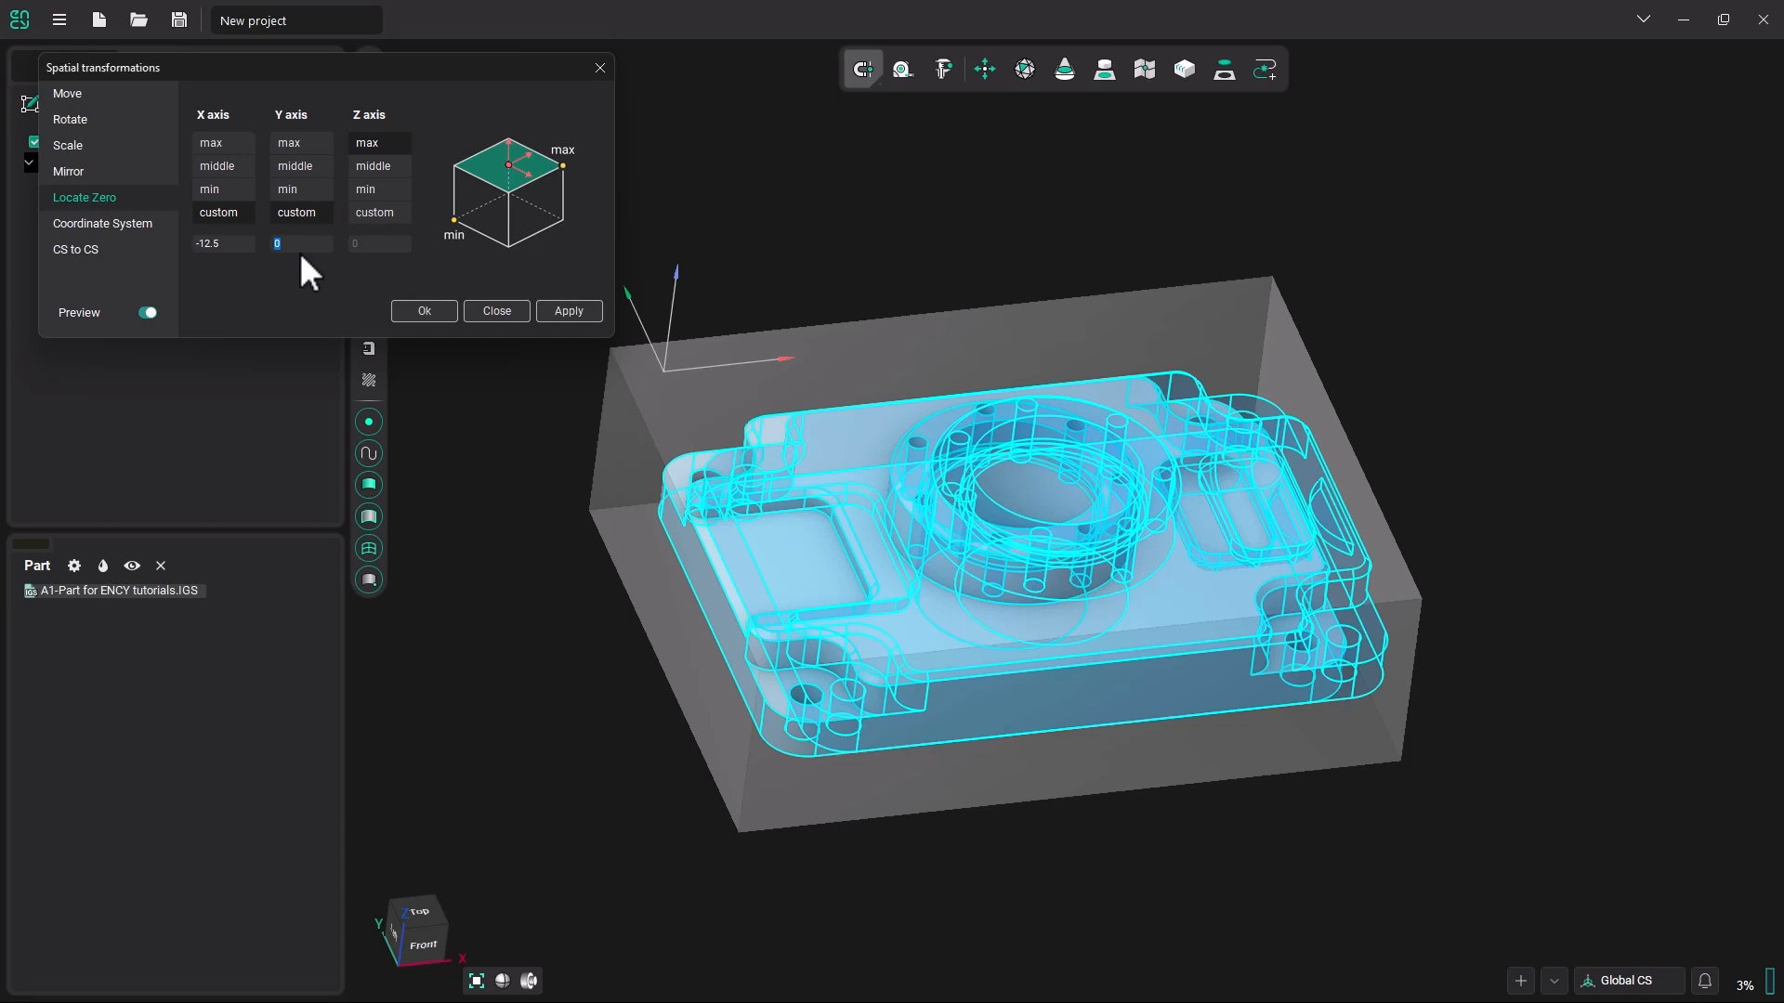
text(12.5)
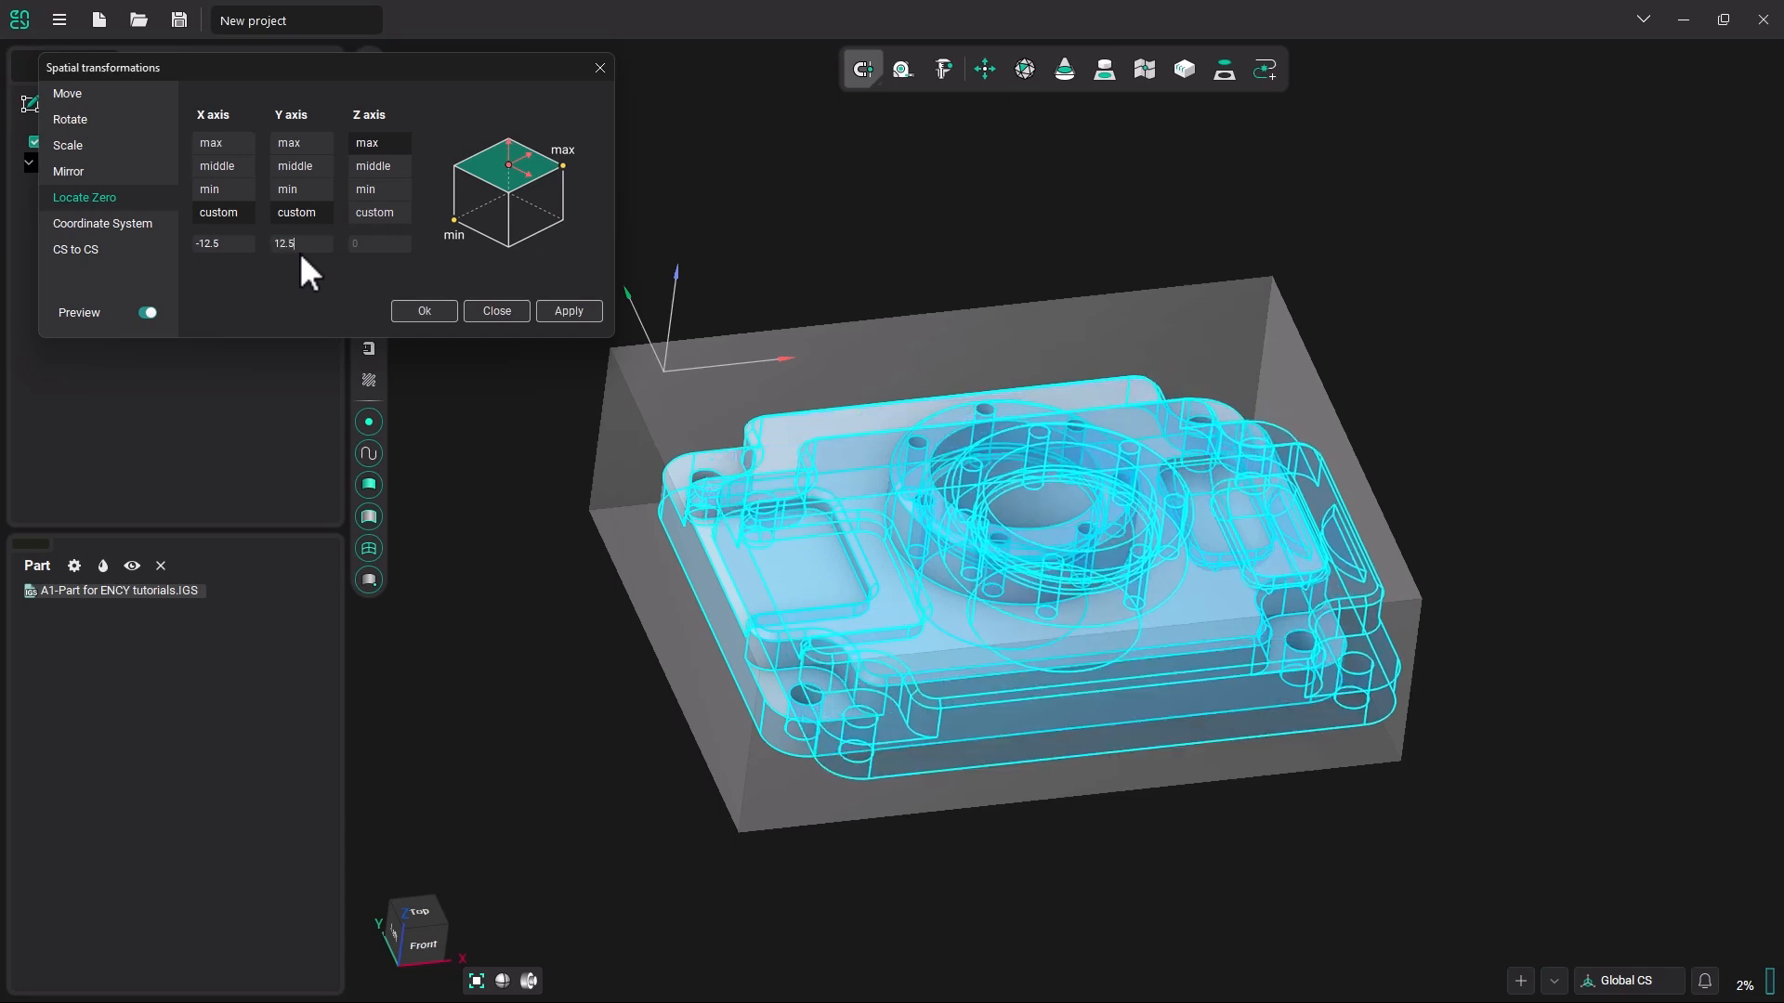
click(381, 211)
double_click(359, 245)
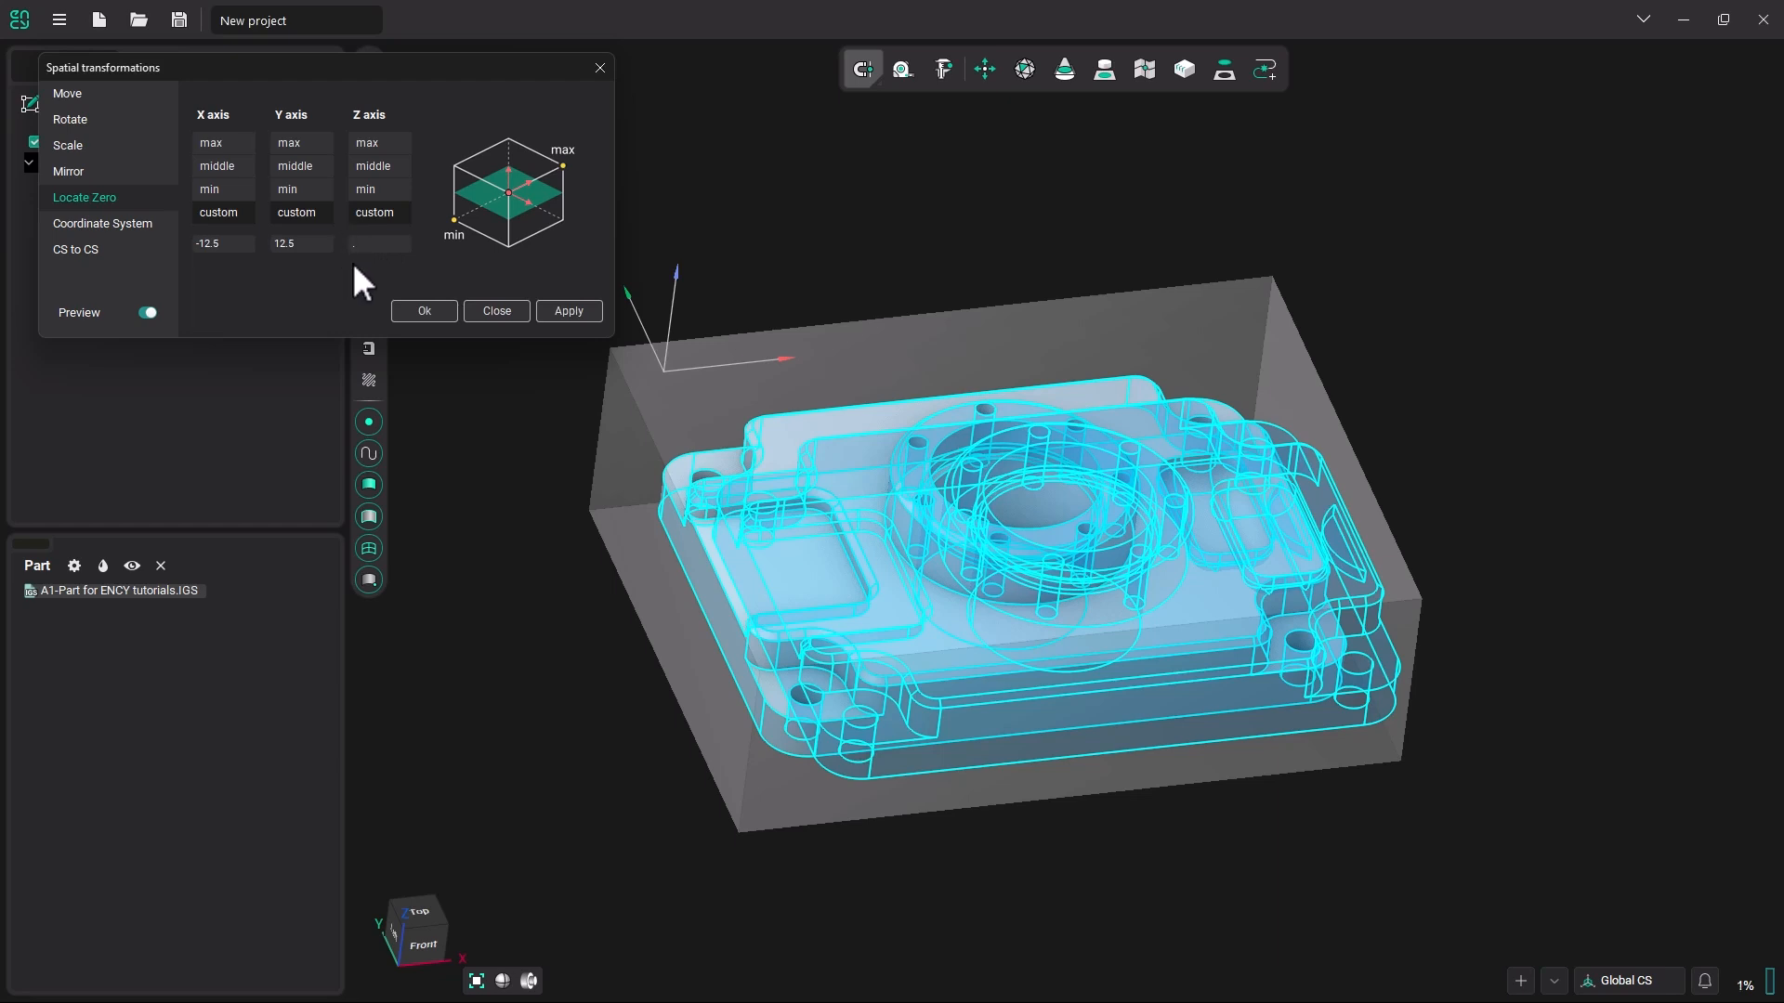
text(.55)
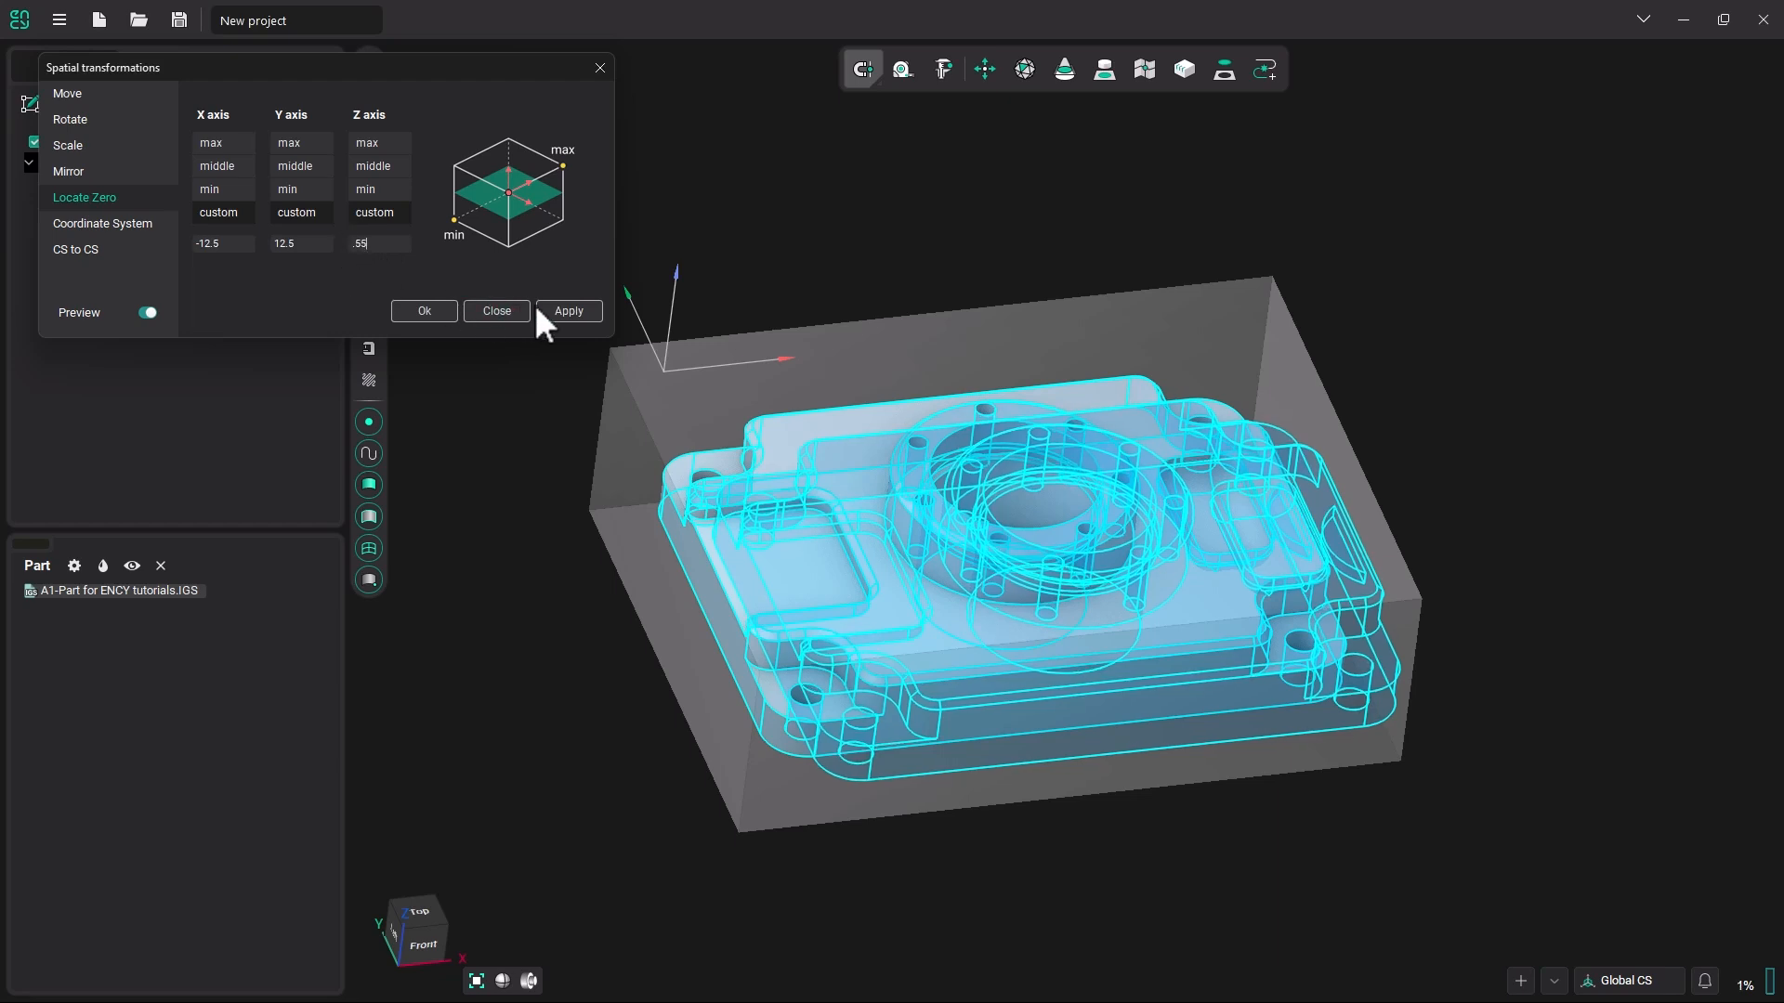
click(569, 311)
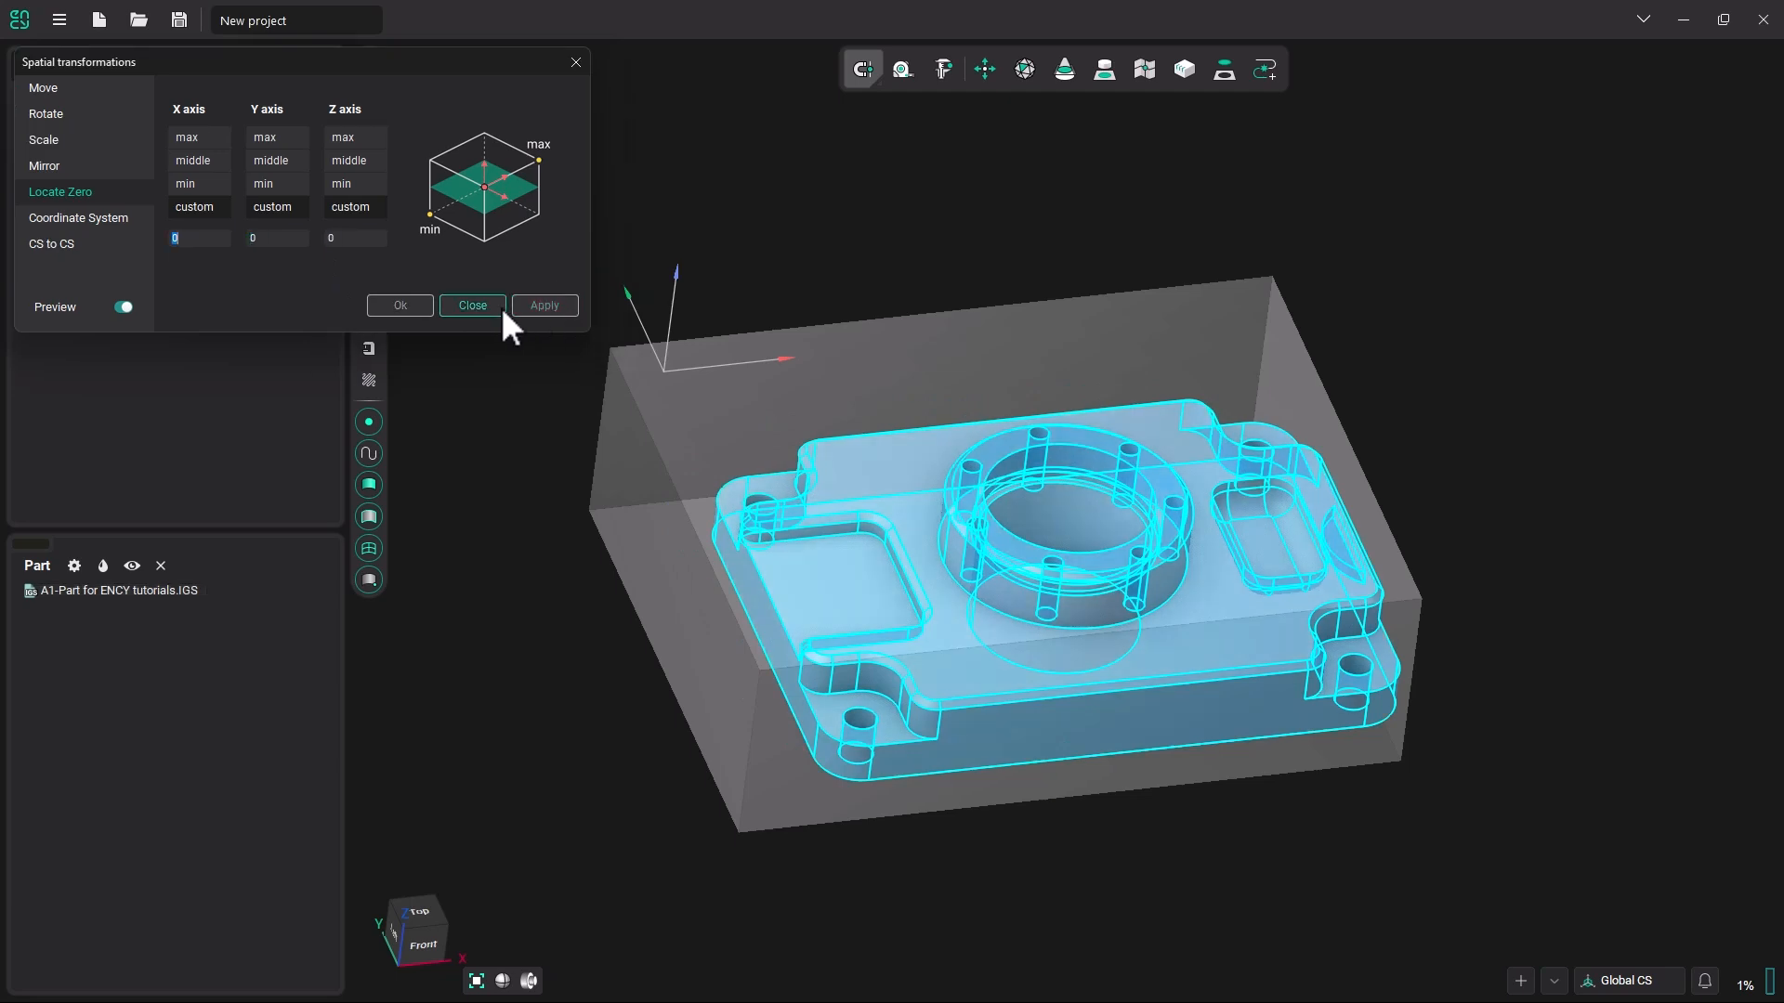
click(476, 311)
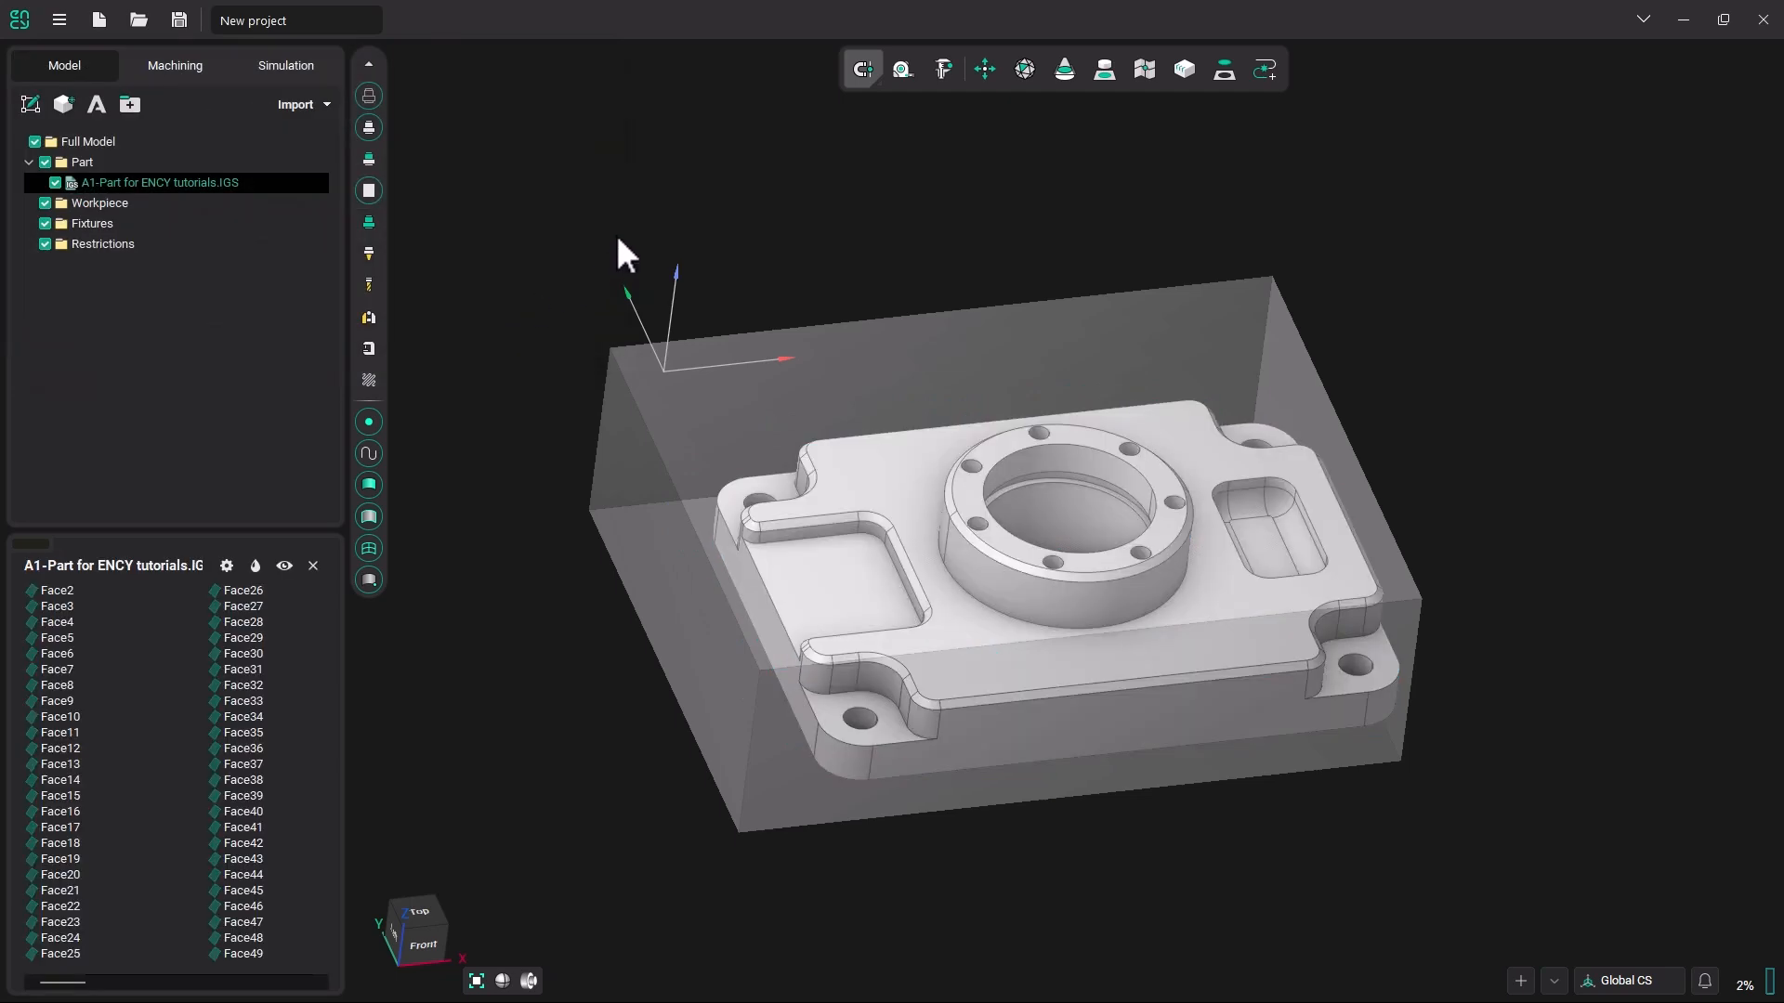
Return to the machining workspace to update the workpiece and check the G54 zero point against its upper corner.
click(186, 65)
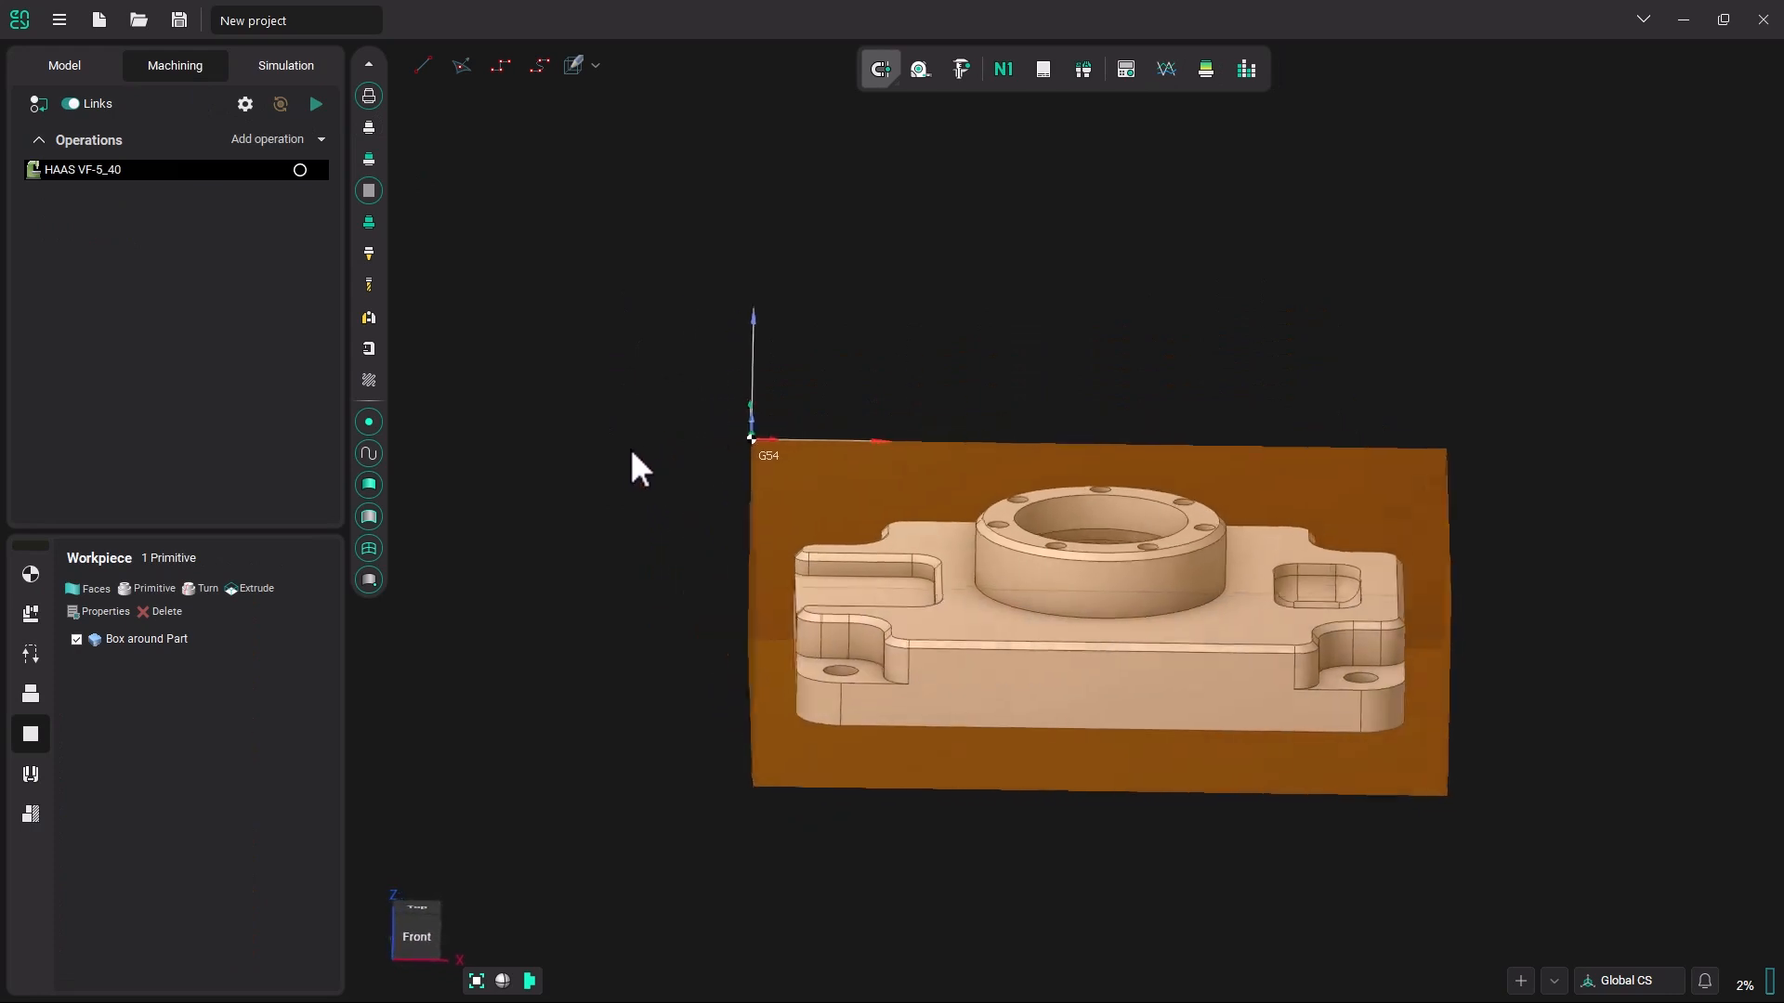
middle_drag(632, 417, 634, 431)
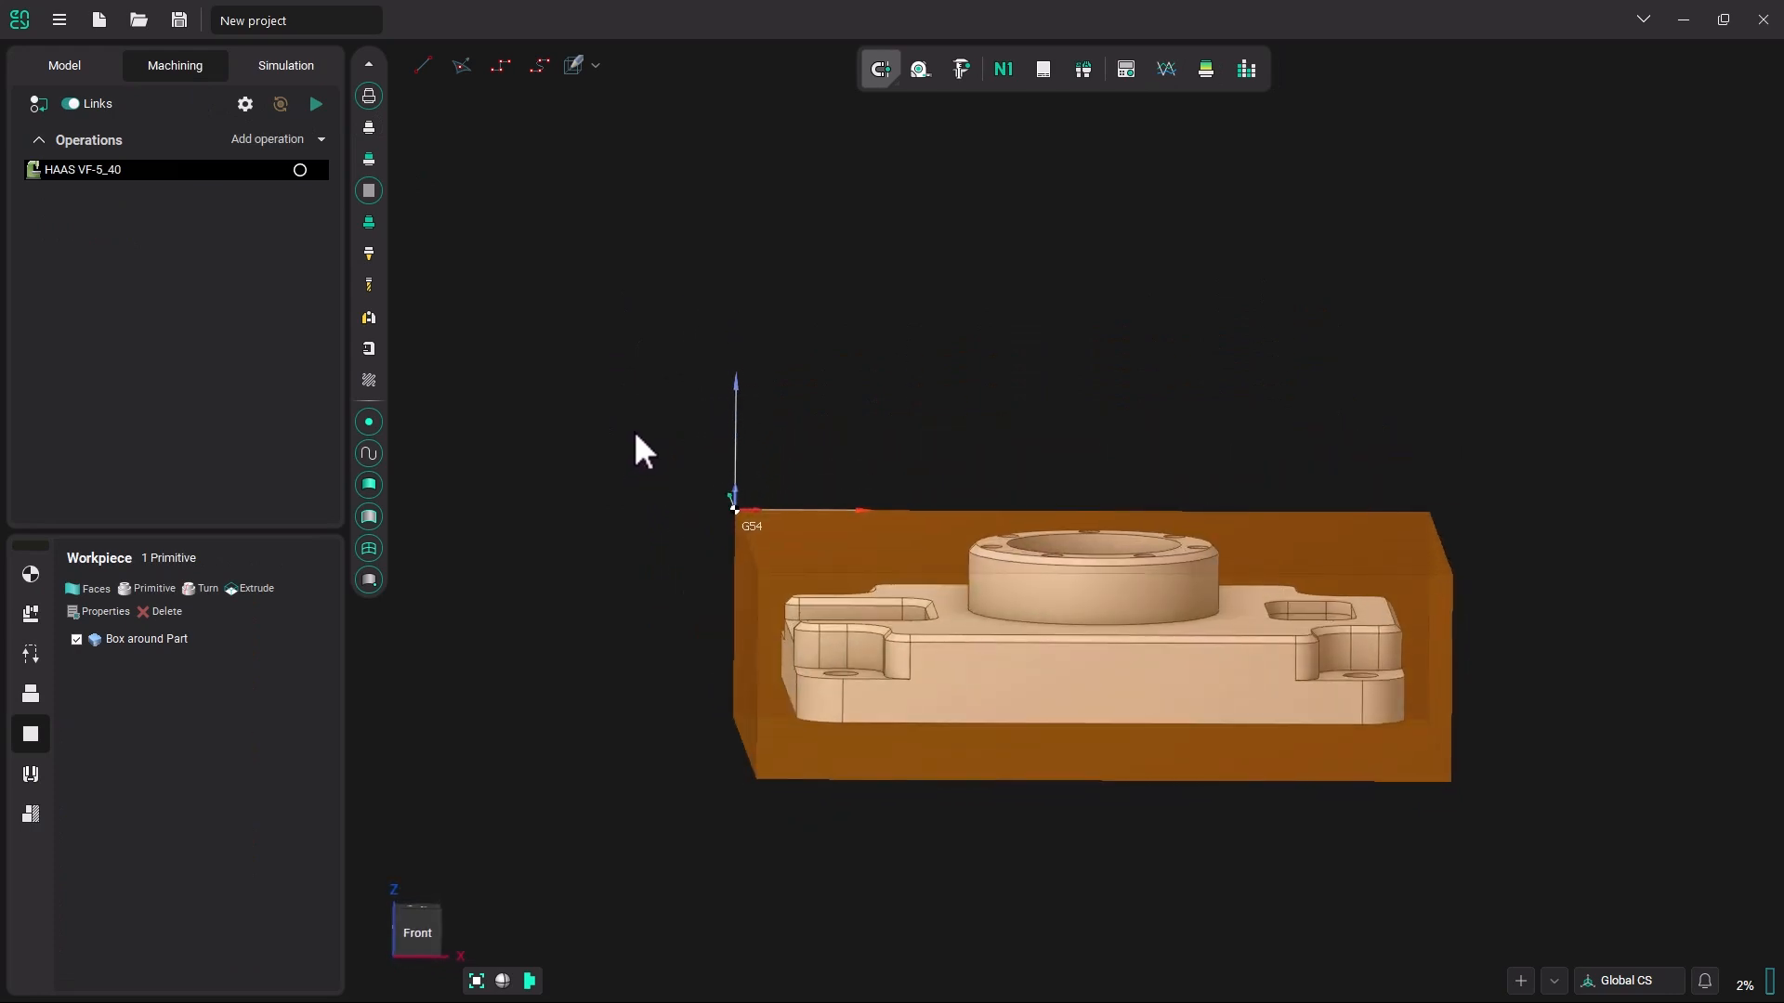
click(626, 460)
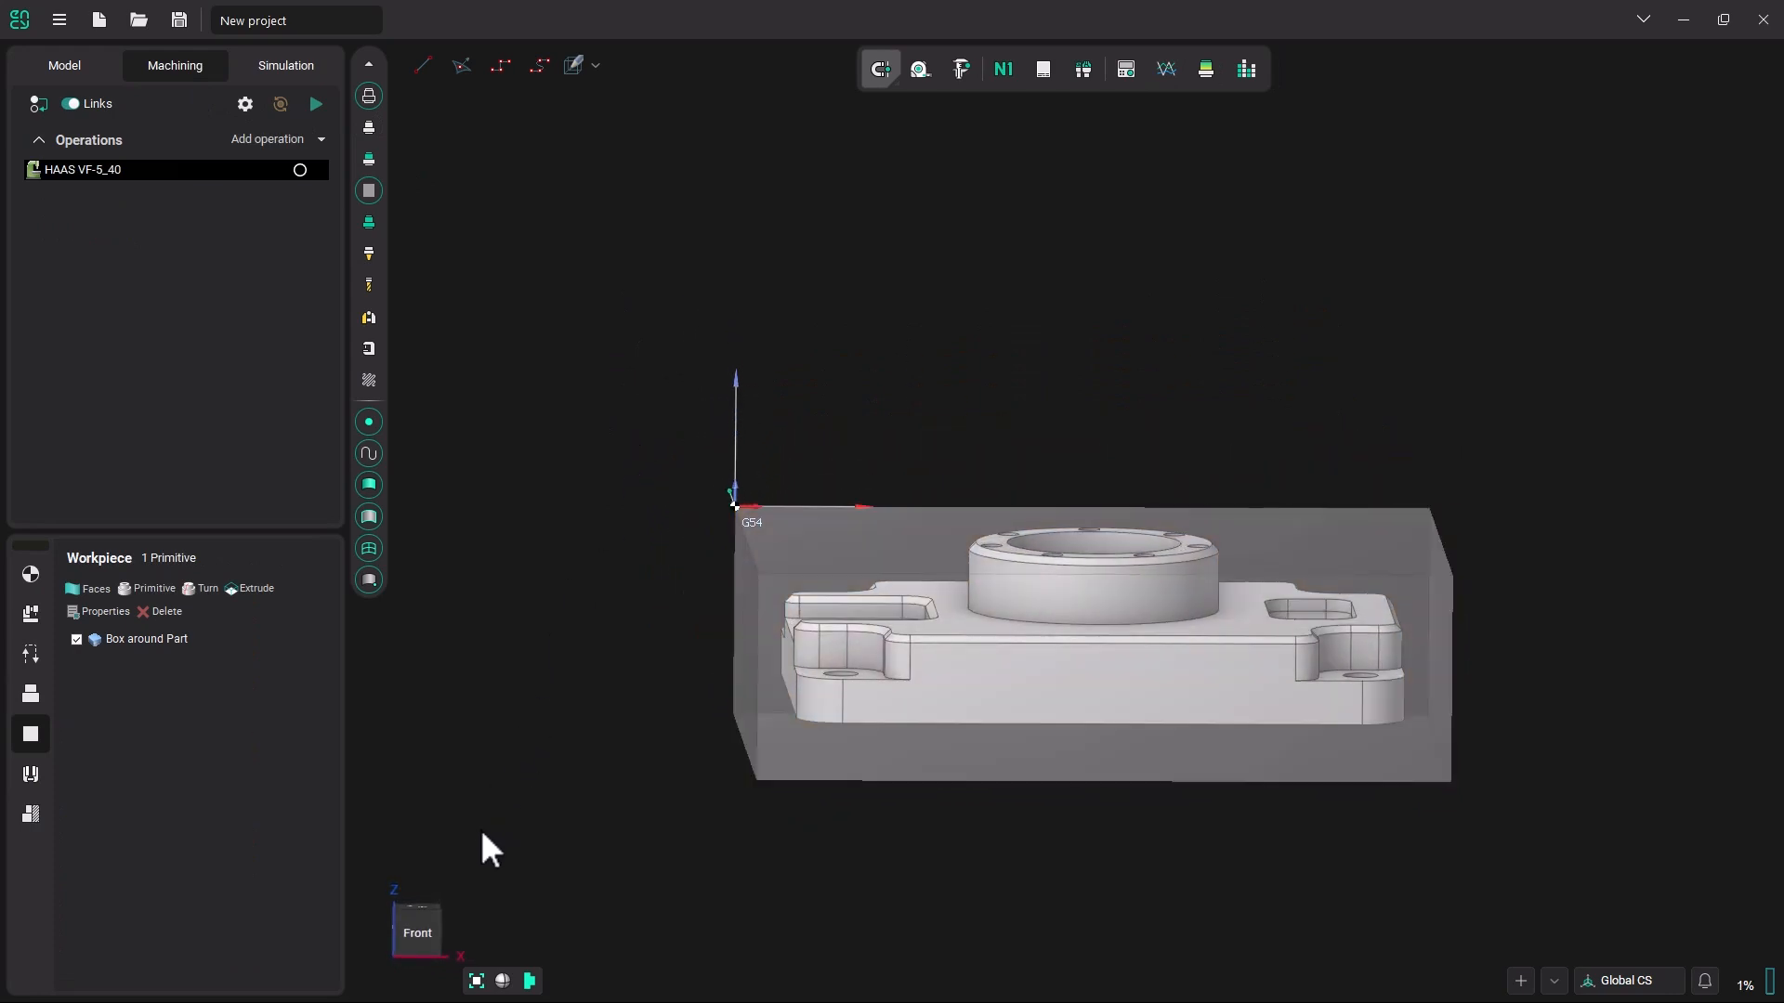
Examine the G54 zero point at the workpiece box's upper corner in front and angled views.
click(423, 929)
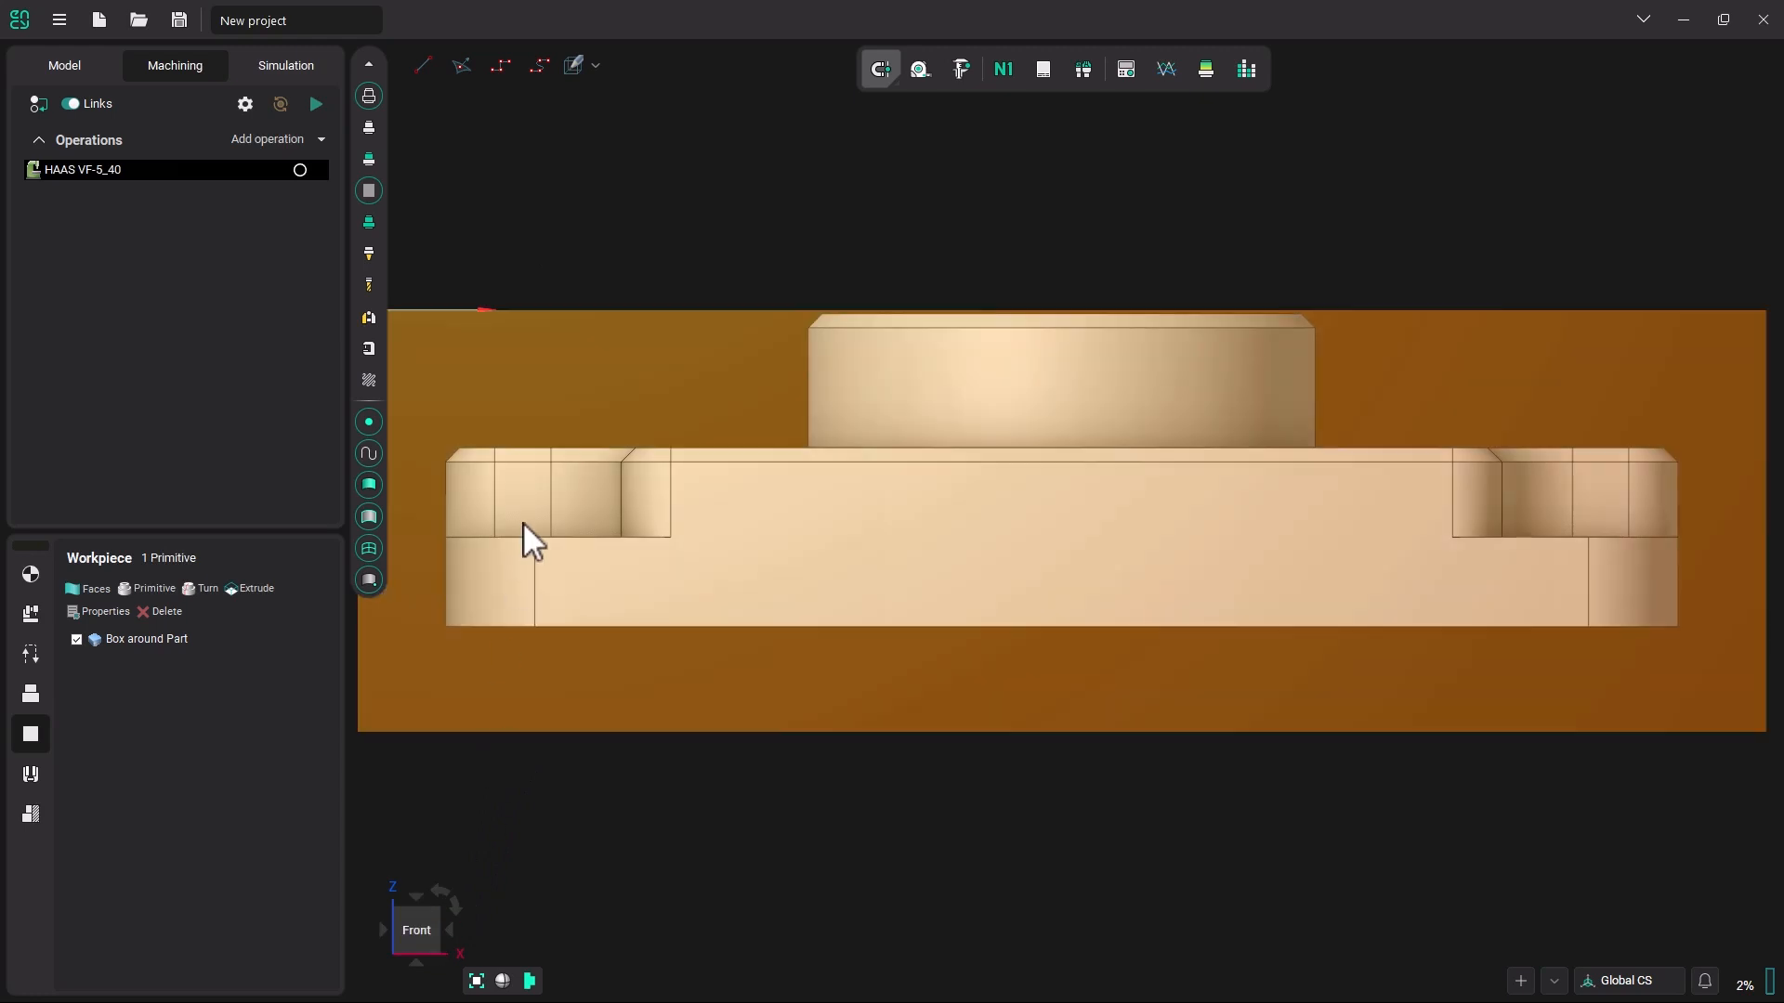
middle_drag(522, 522, 851, 549)
scroll(651, 390, up, 5)
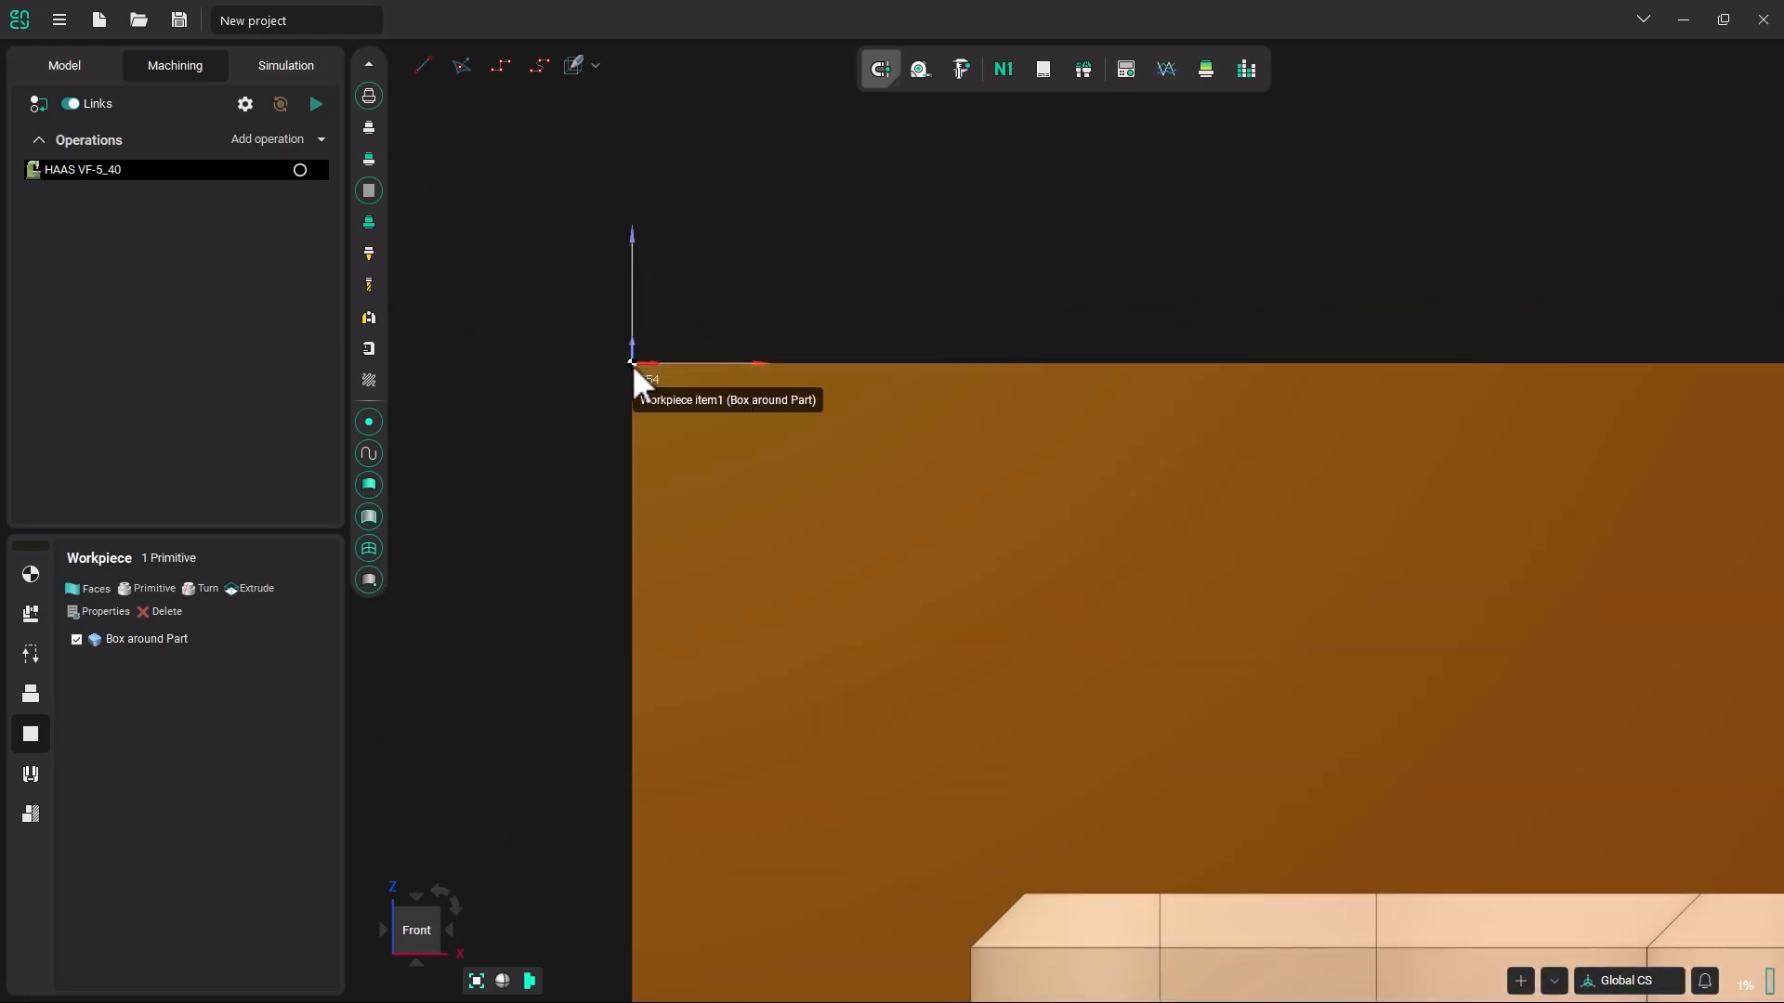
scroll(632, 364, down, 3)
middle_drag(699, 376, 990, 427)
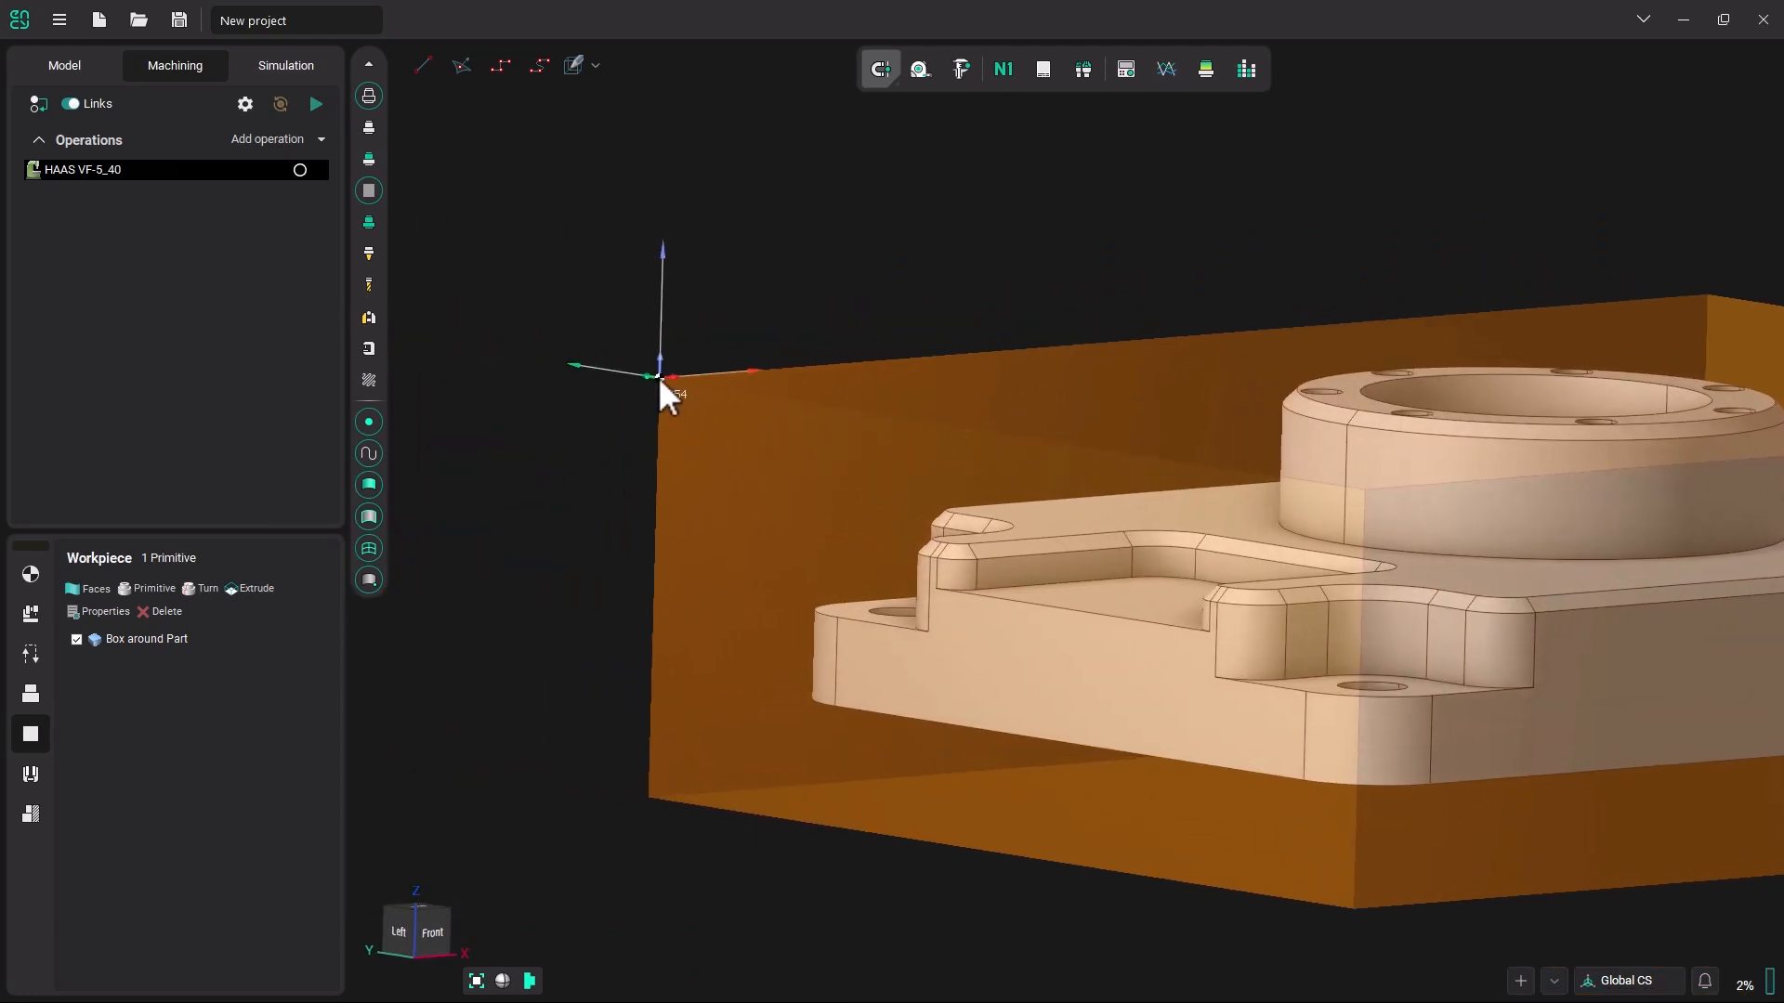
scroll(829, 483, down, 3)
middle_drag(892, 498, 724, 581)
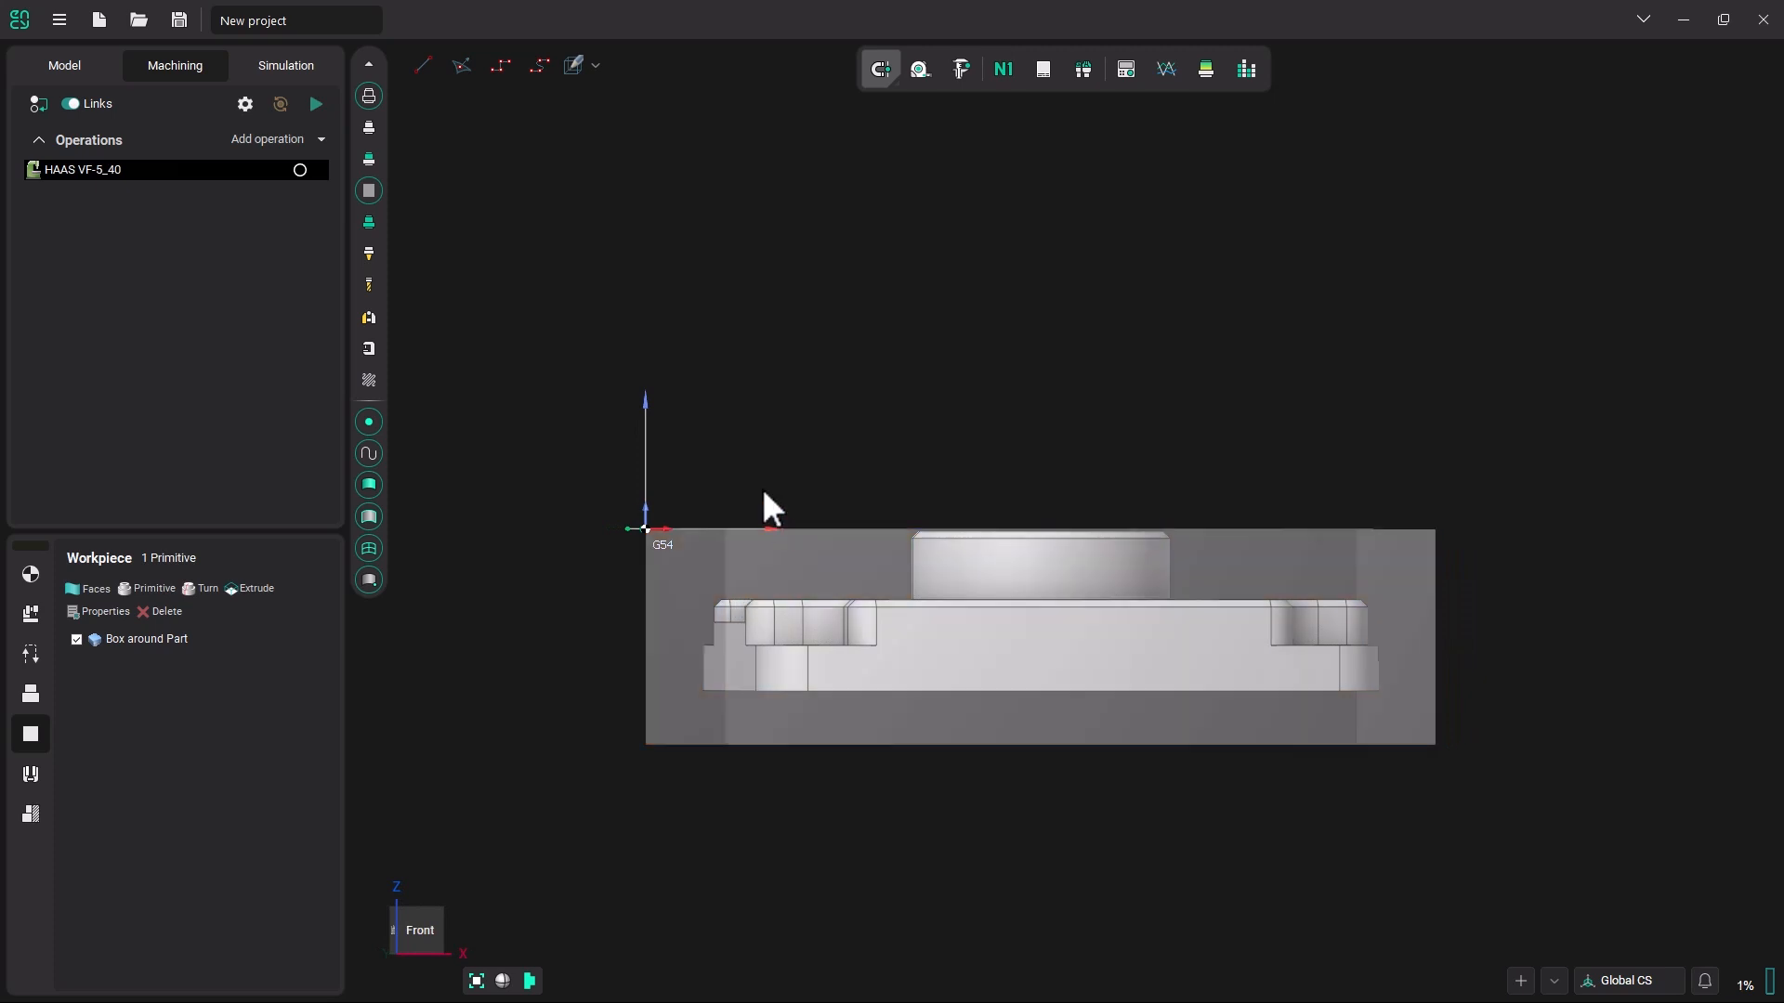
middle_drag(780, 472, 784, 490)
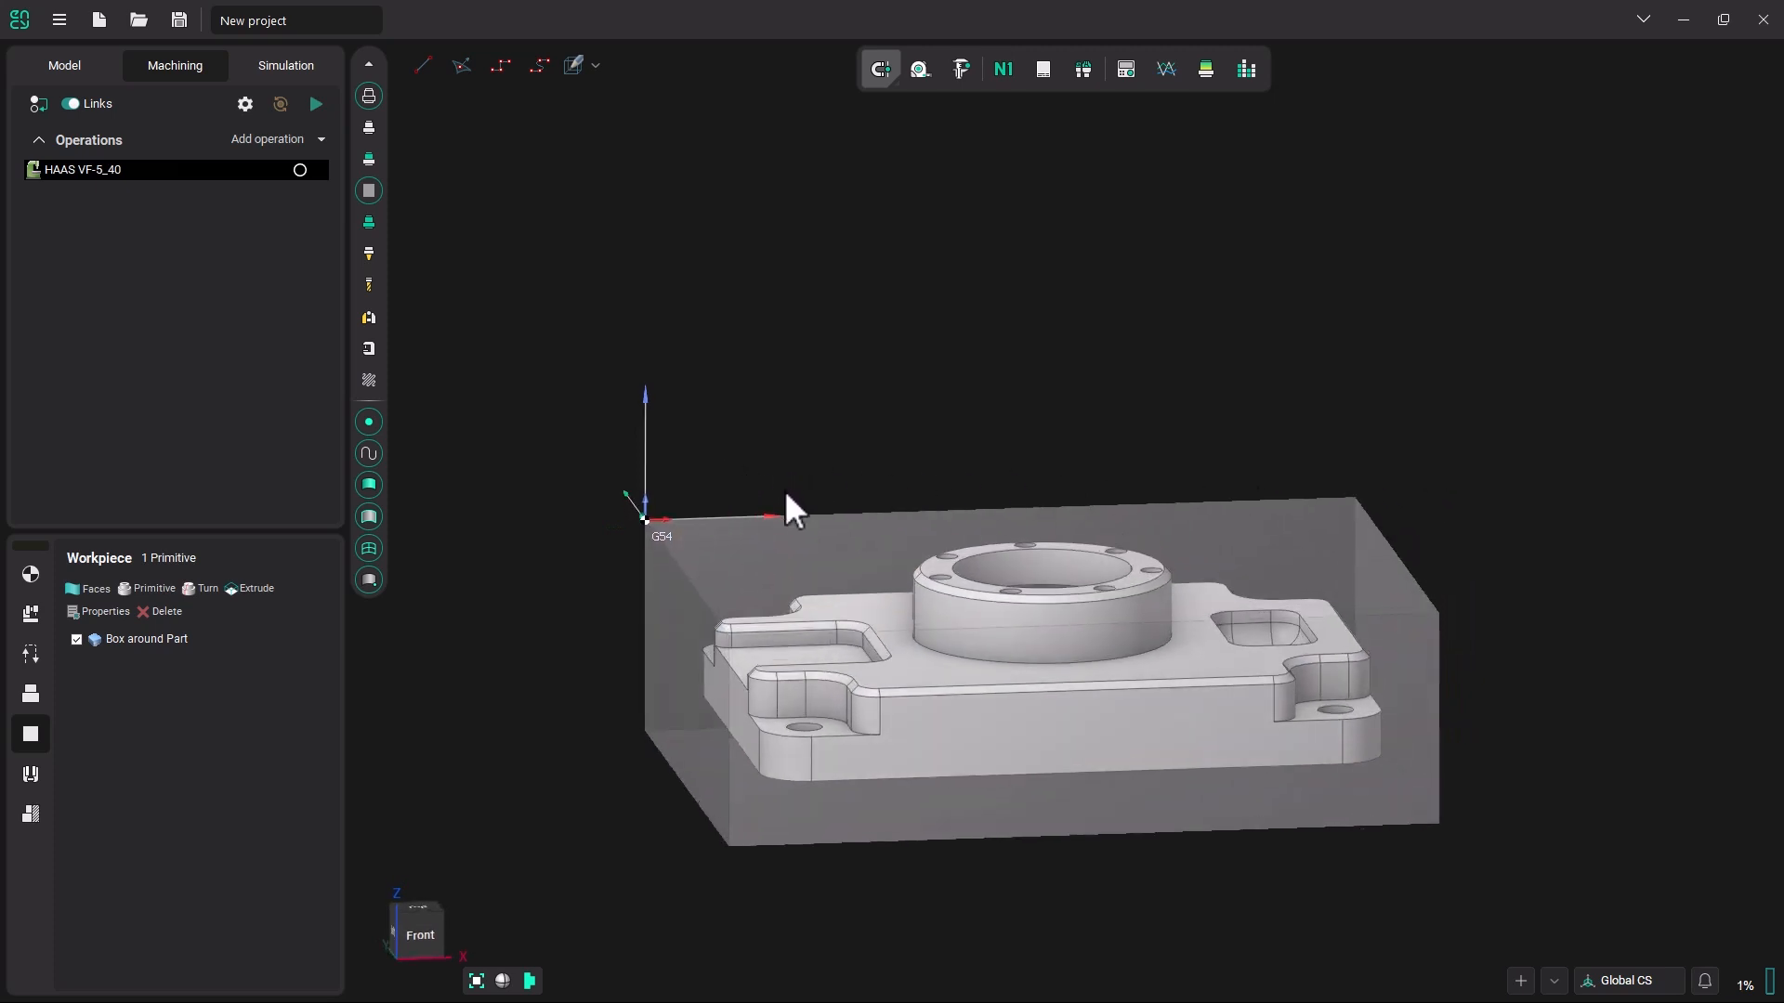
middle_drag(1002, 709, 1022, 542)
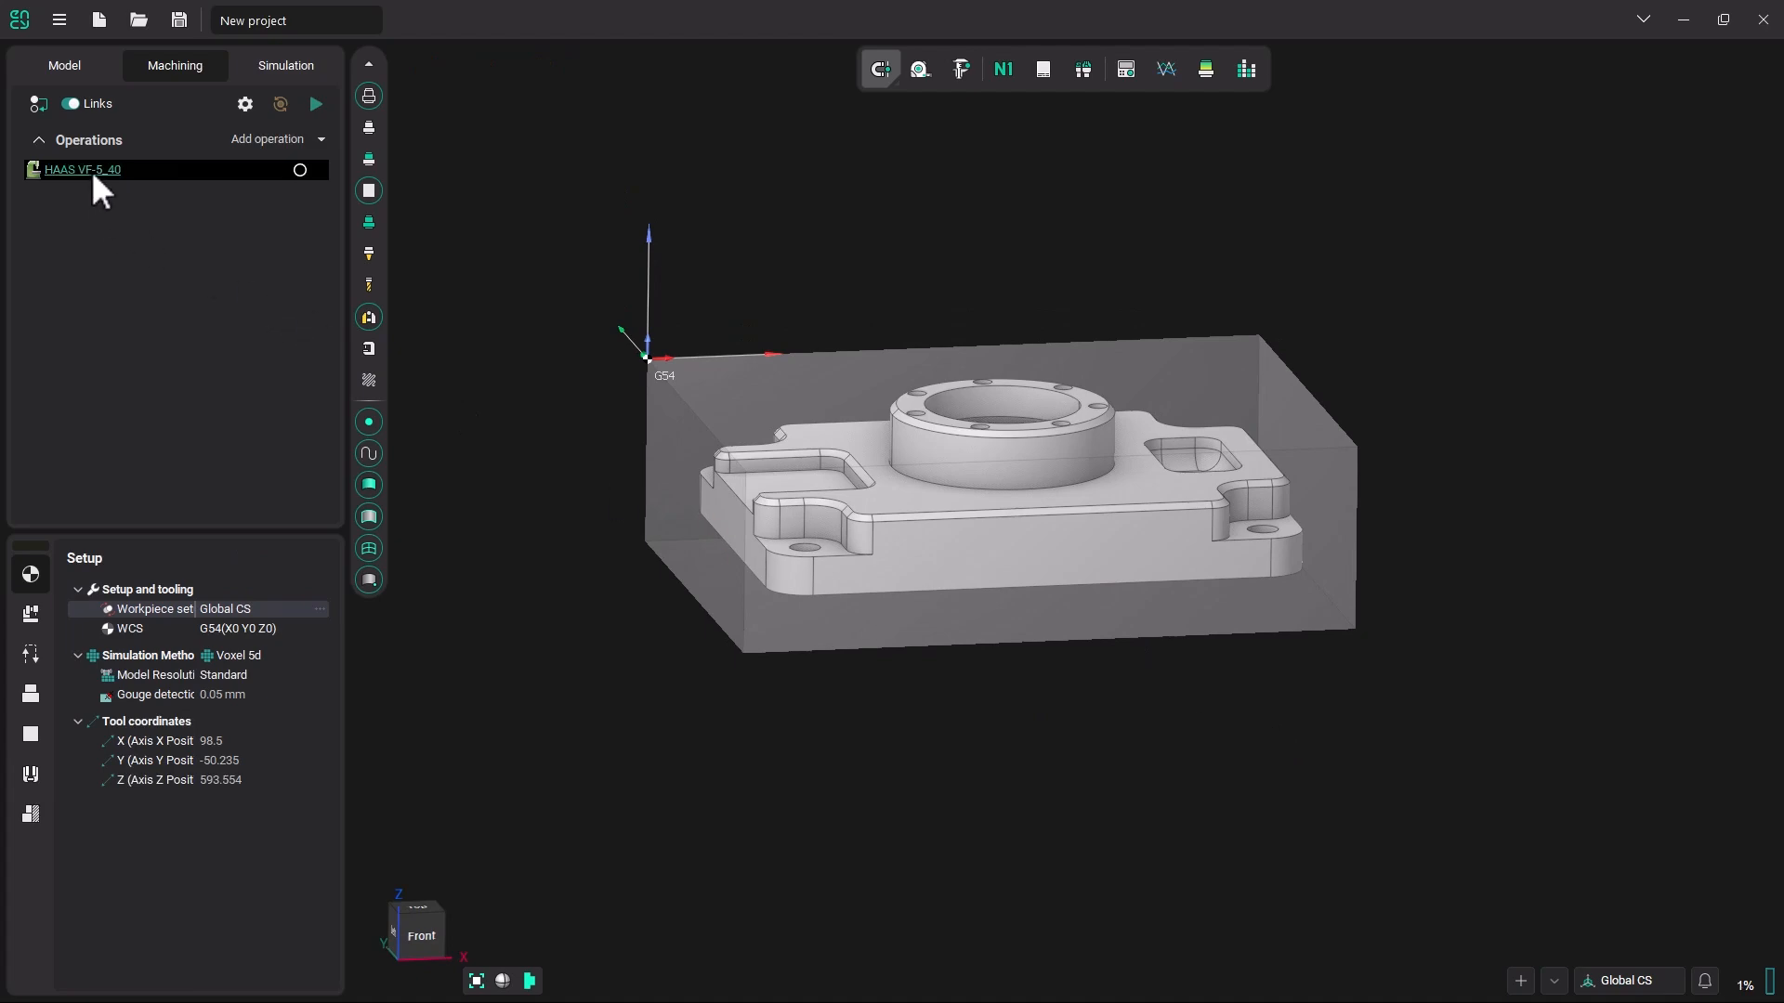
Show the fixtures on the machine table and load the example fixture Vise 66x82.mcp.
click(373, 351)
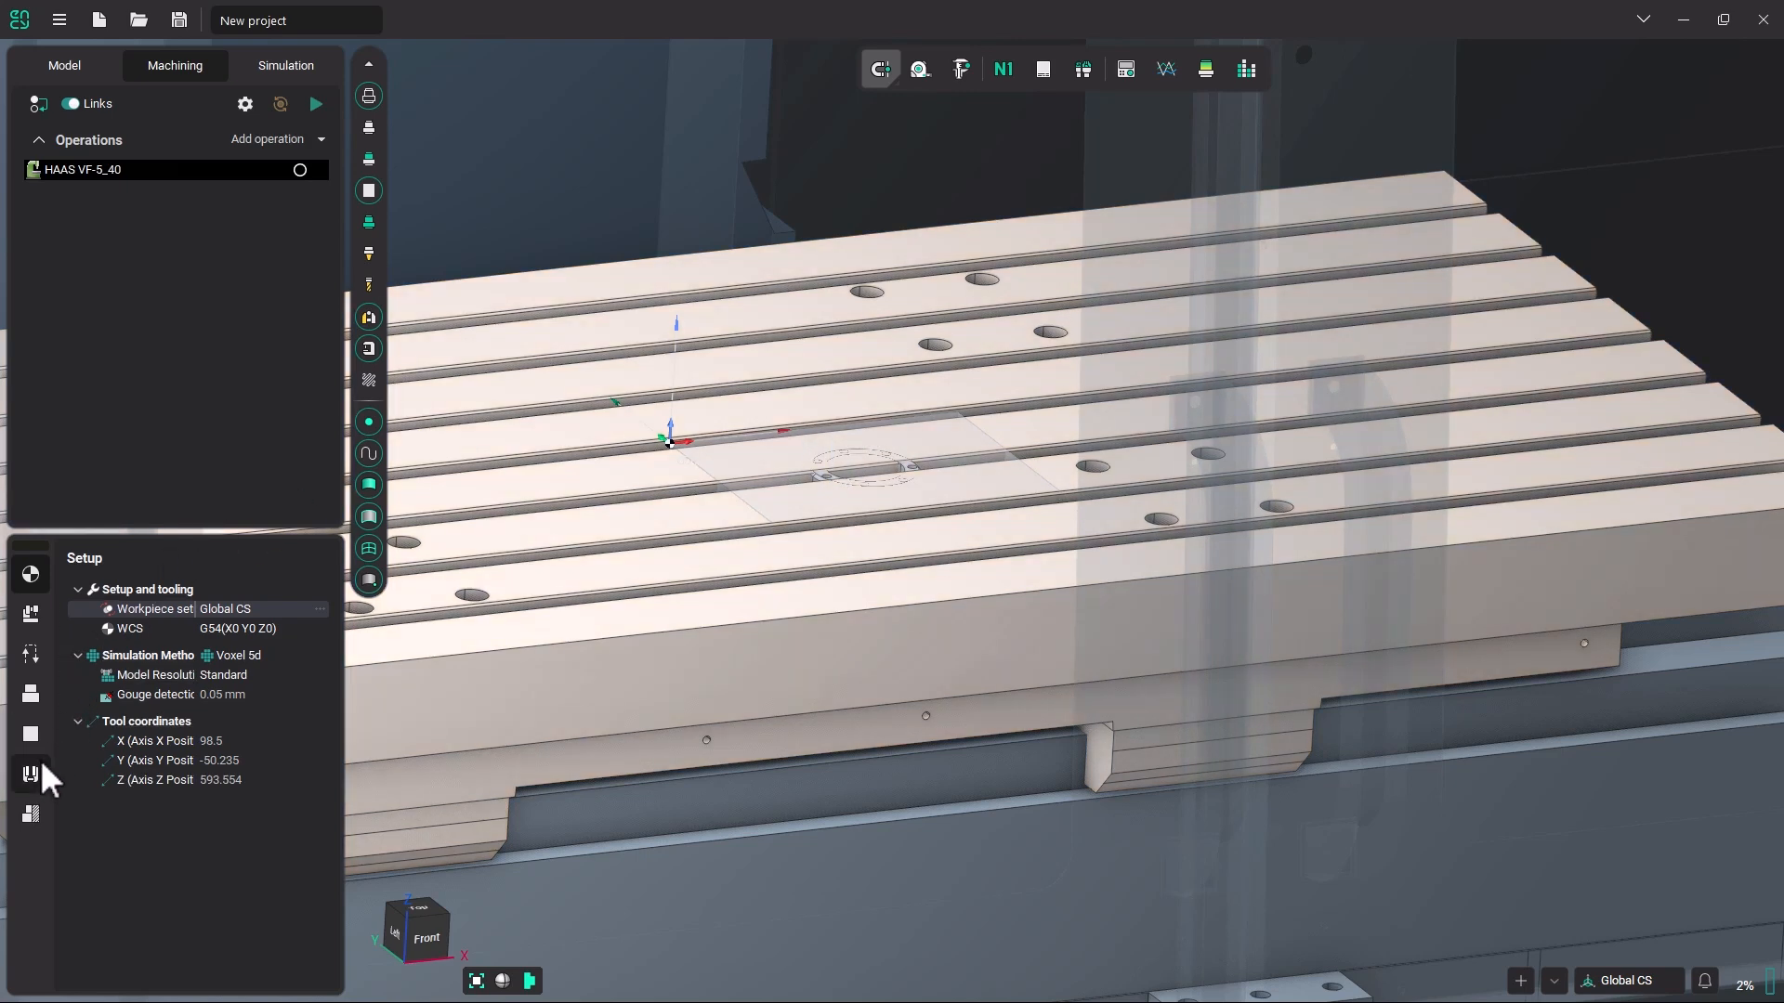
click(29, 775)
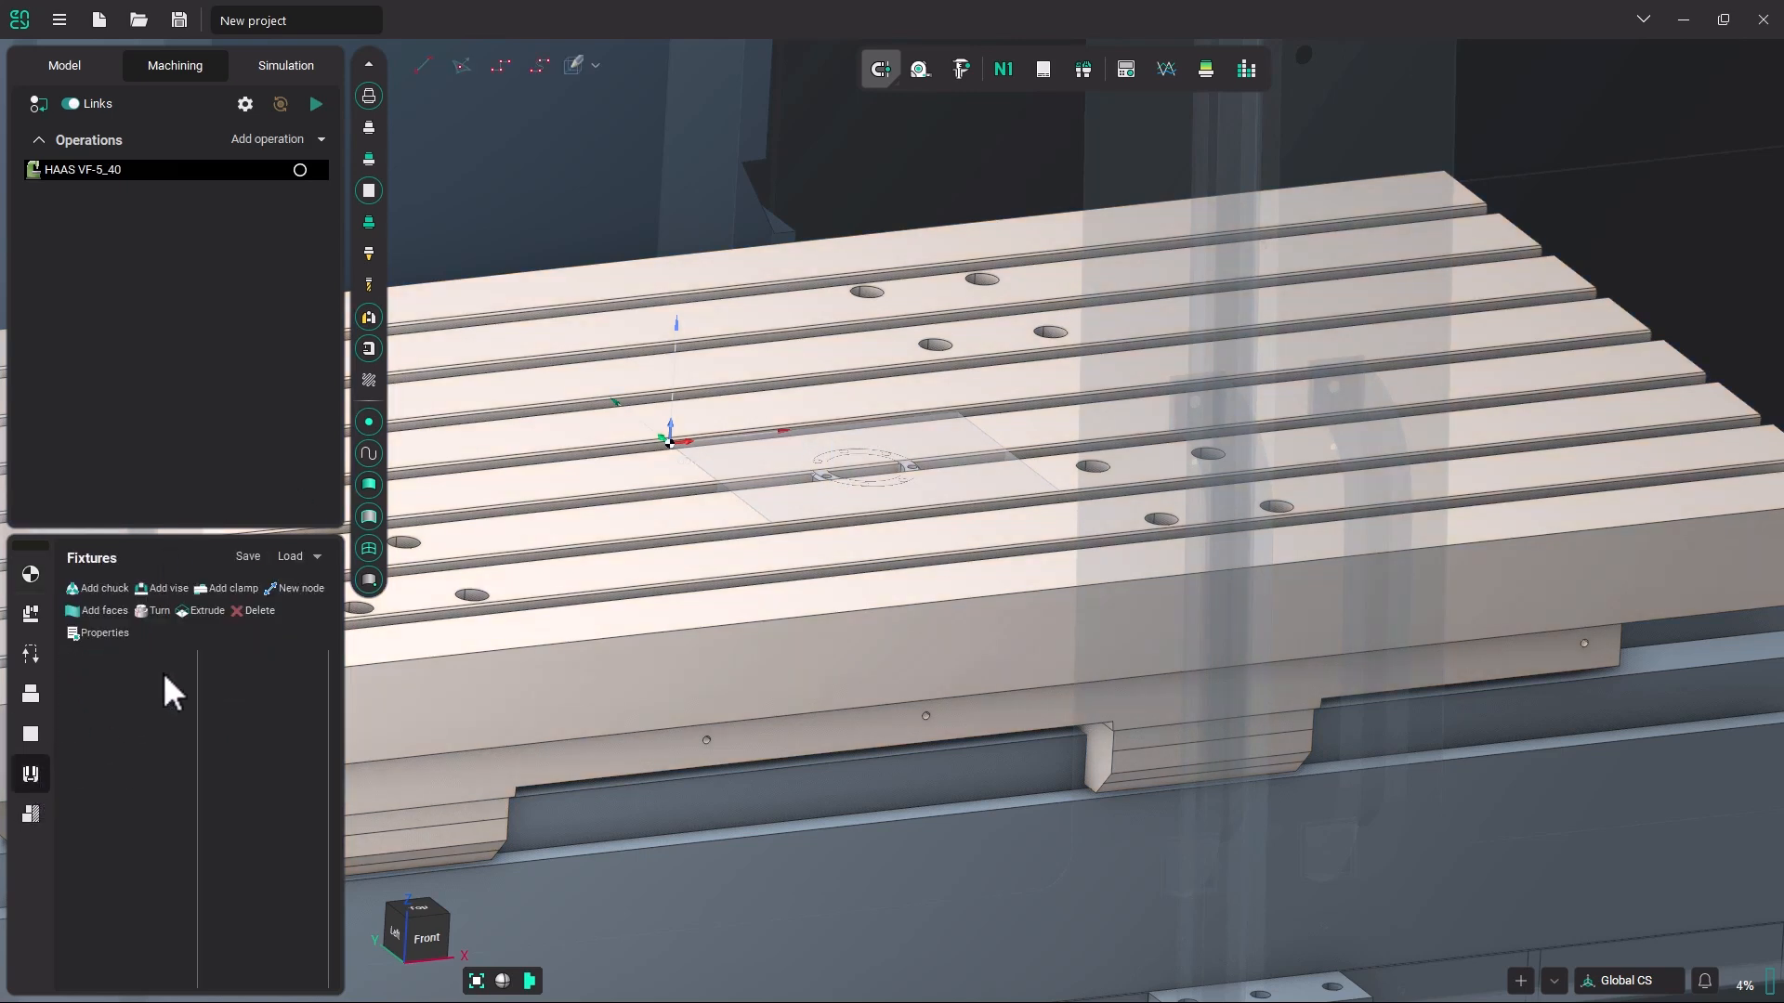
click(317, 557)
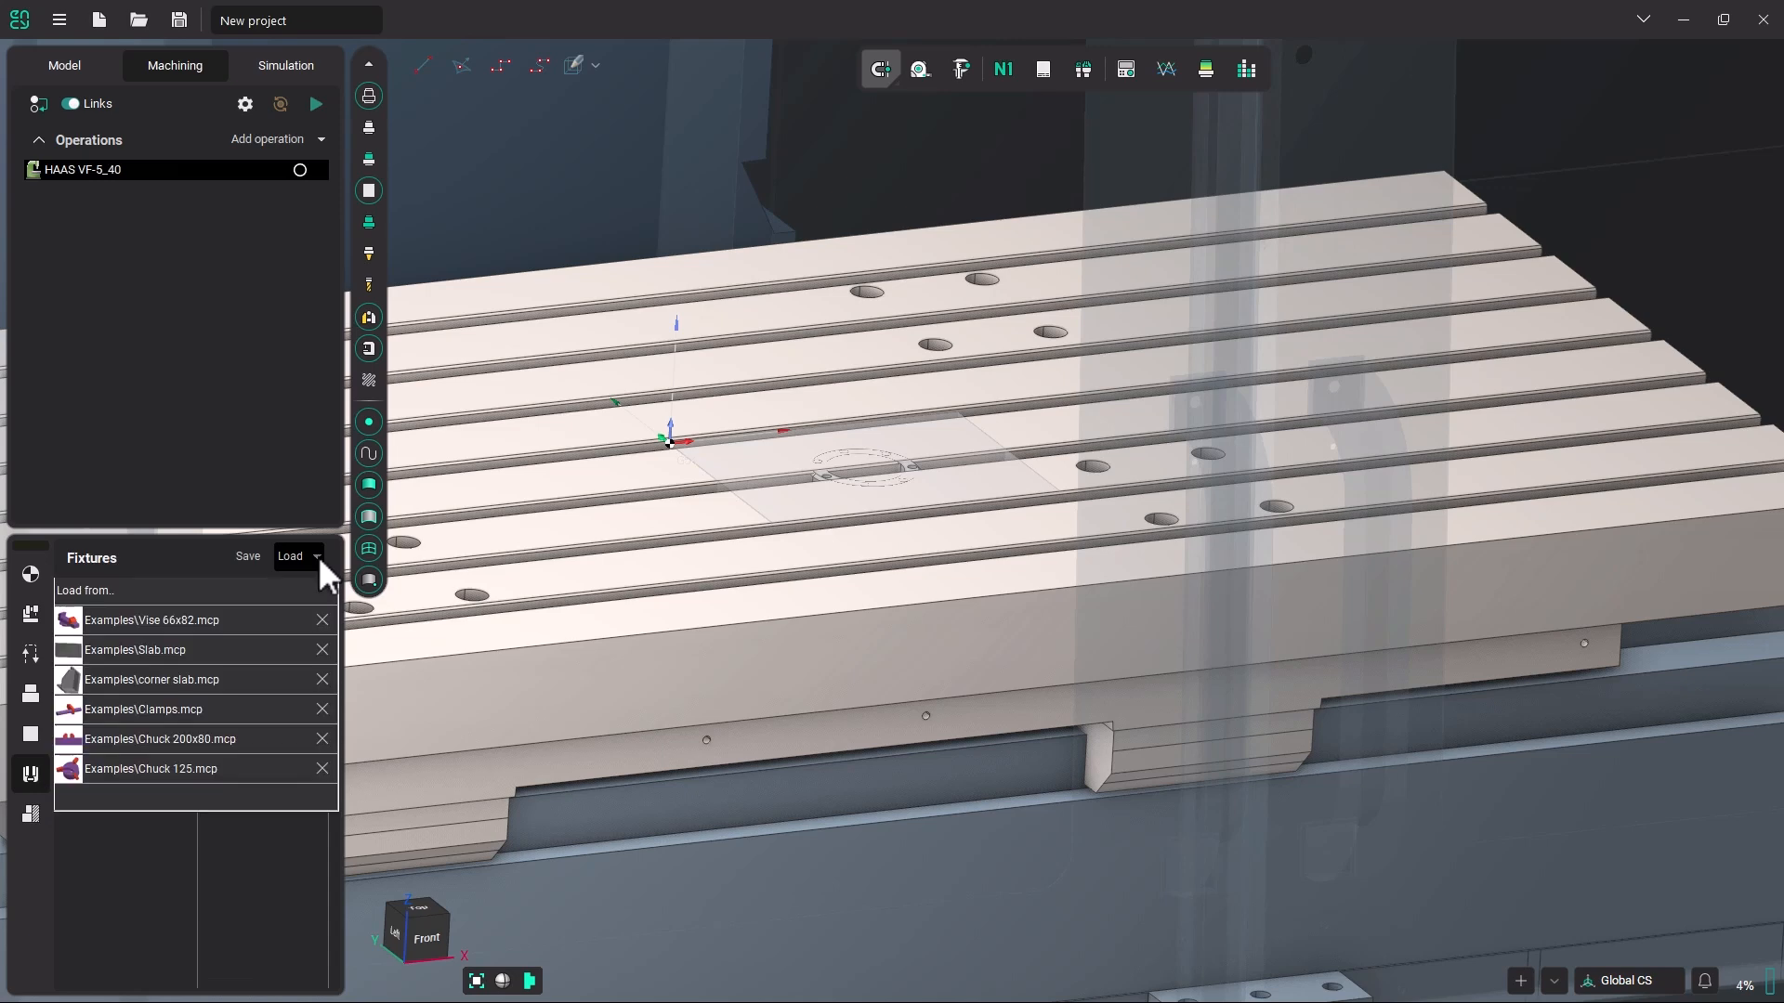
click(316, 555)
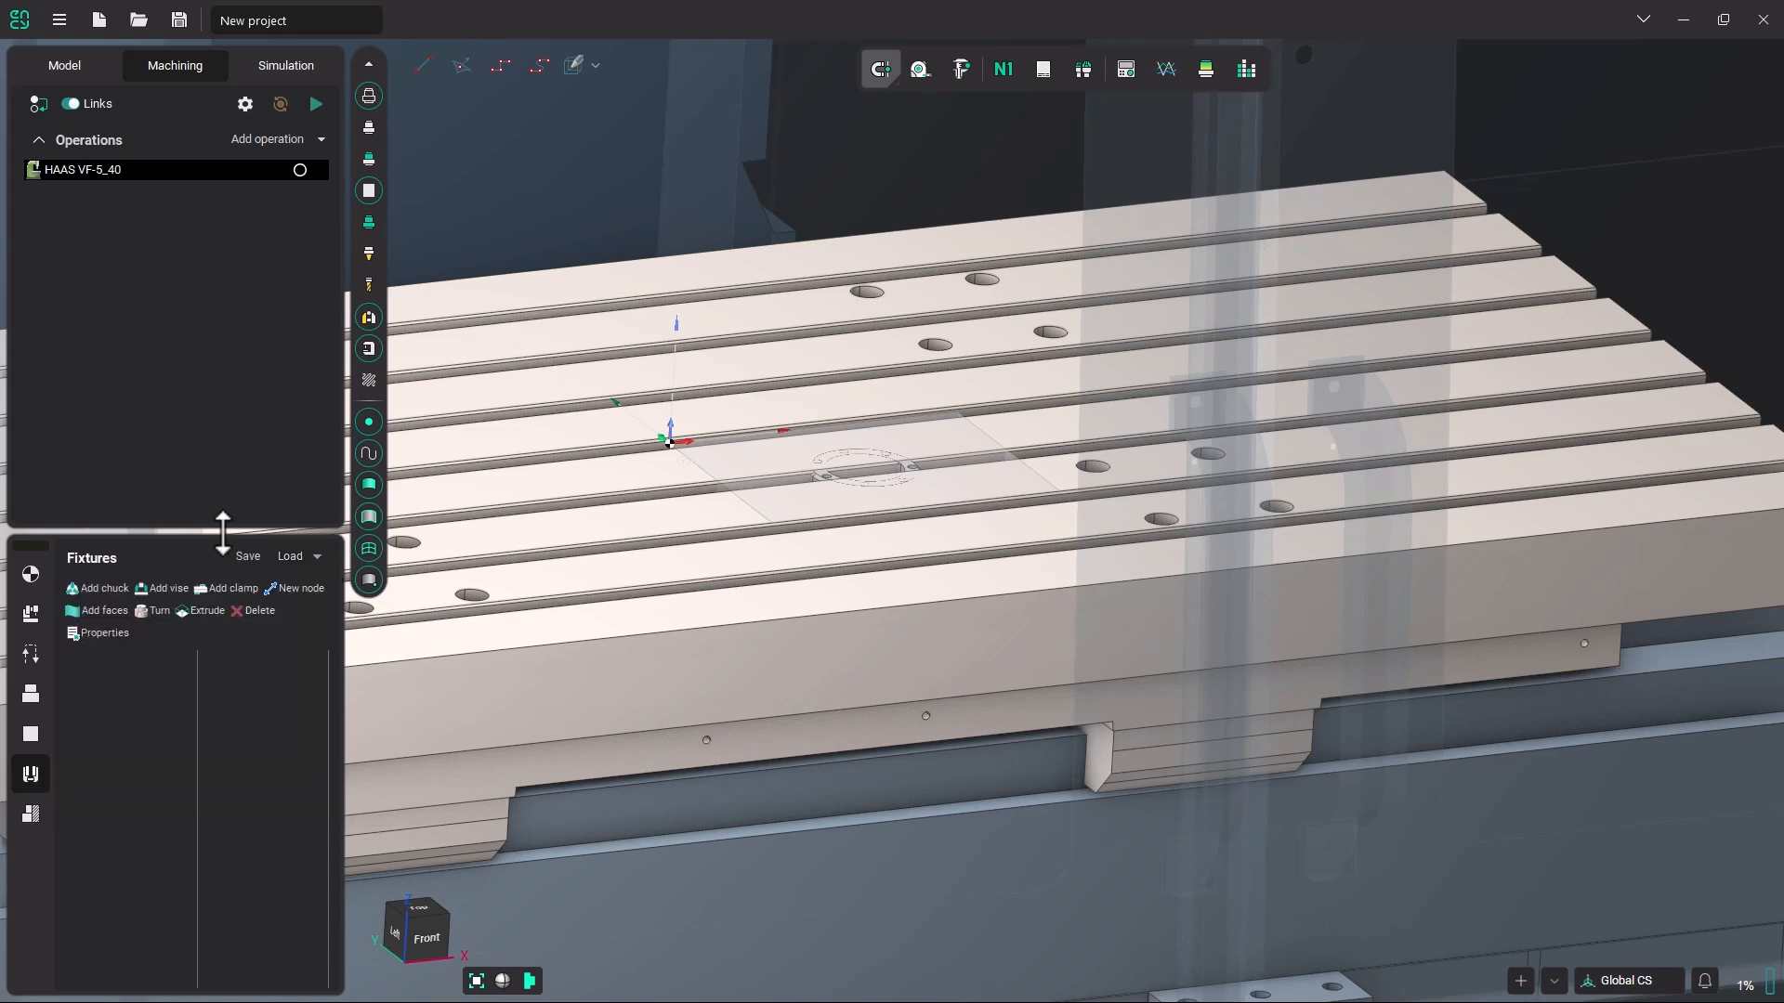
click(316, 556)
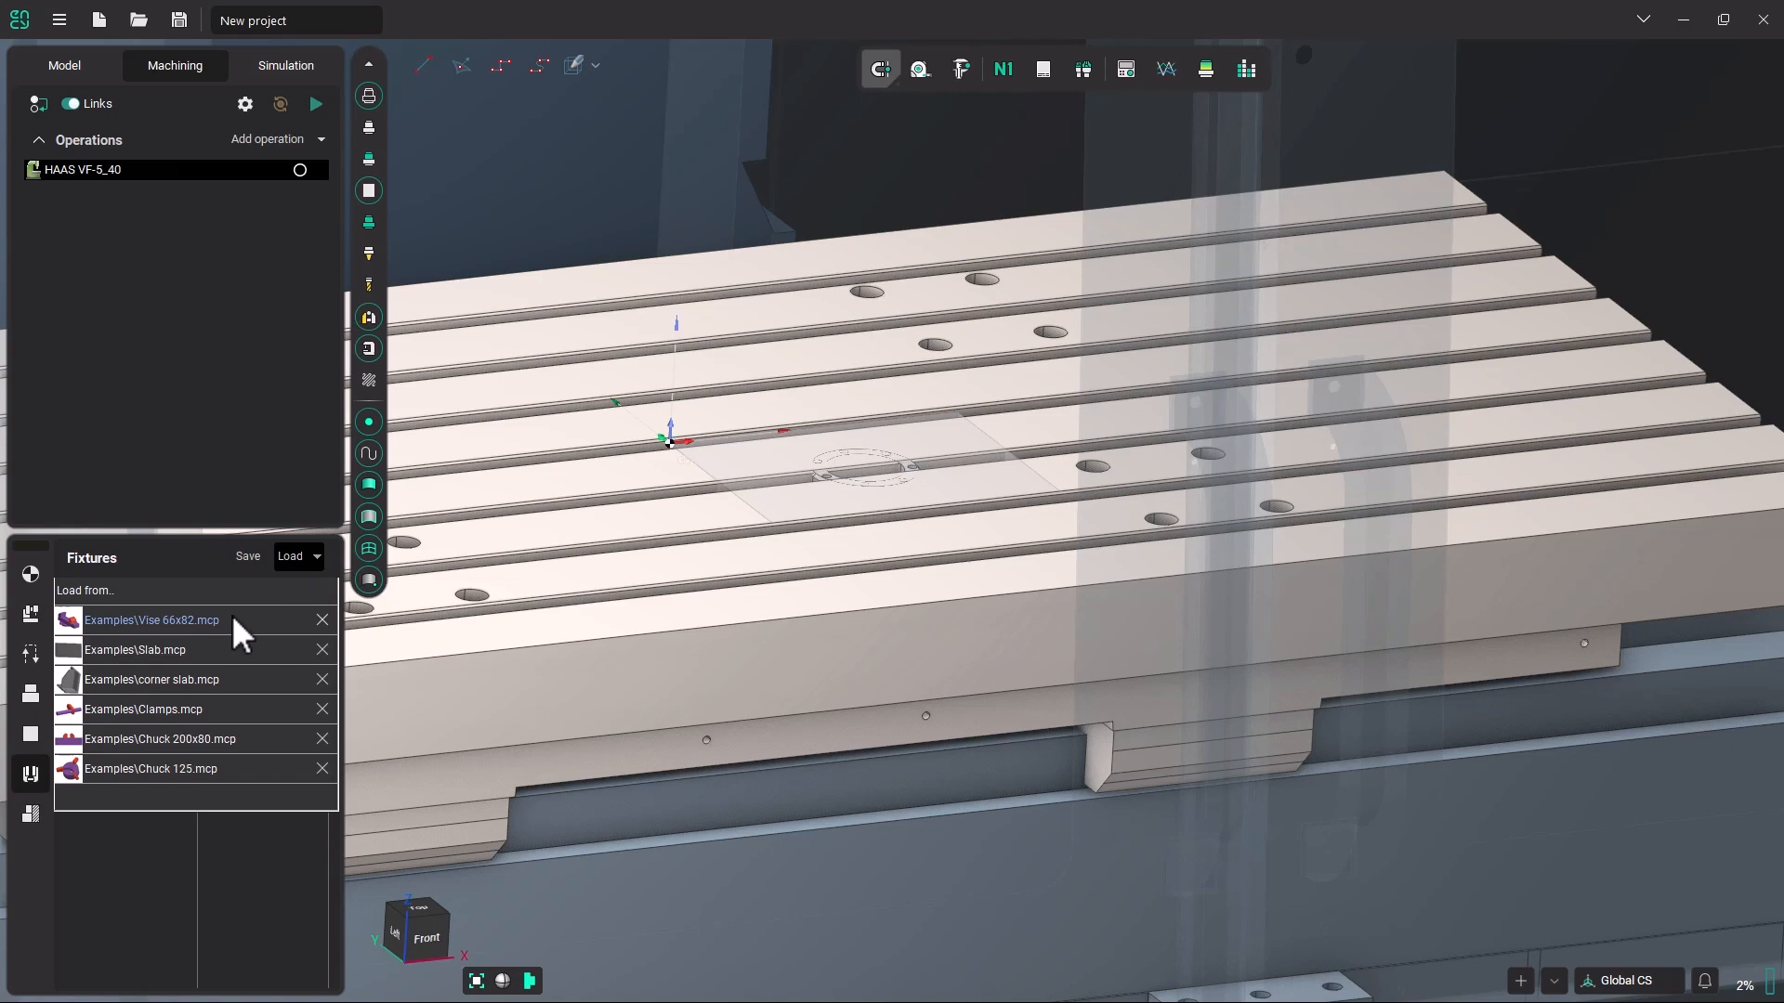
click(232, 620)
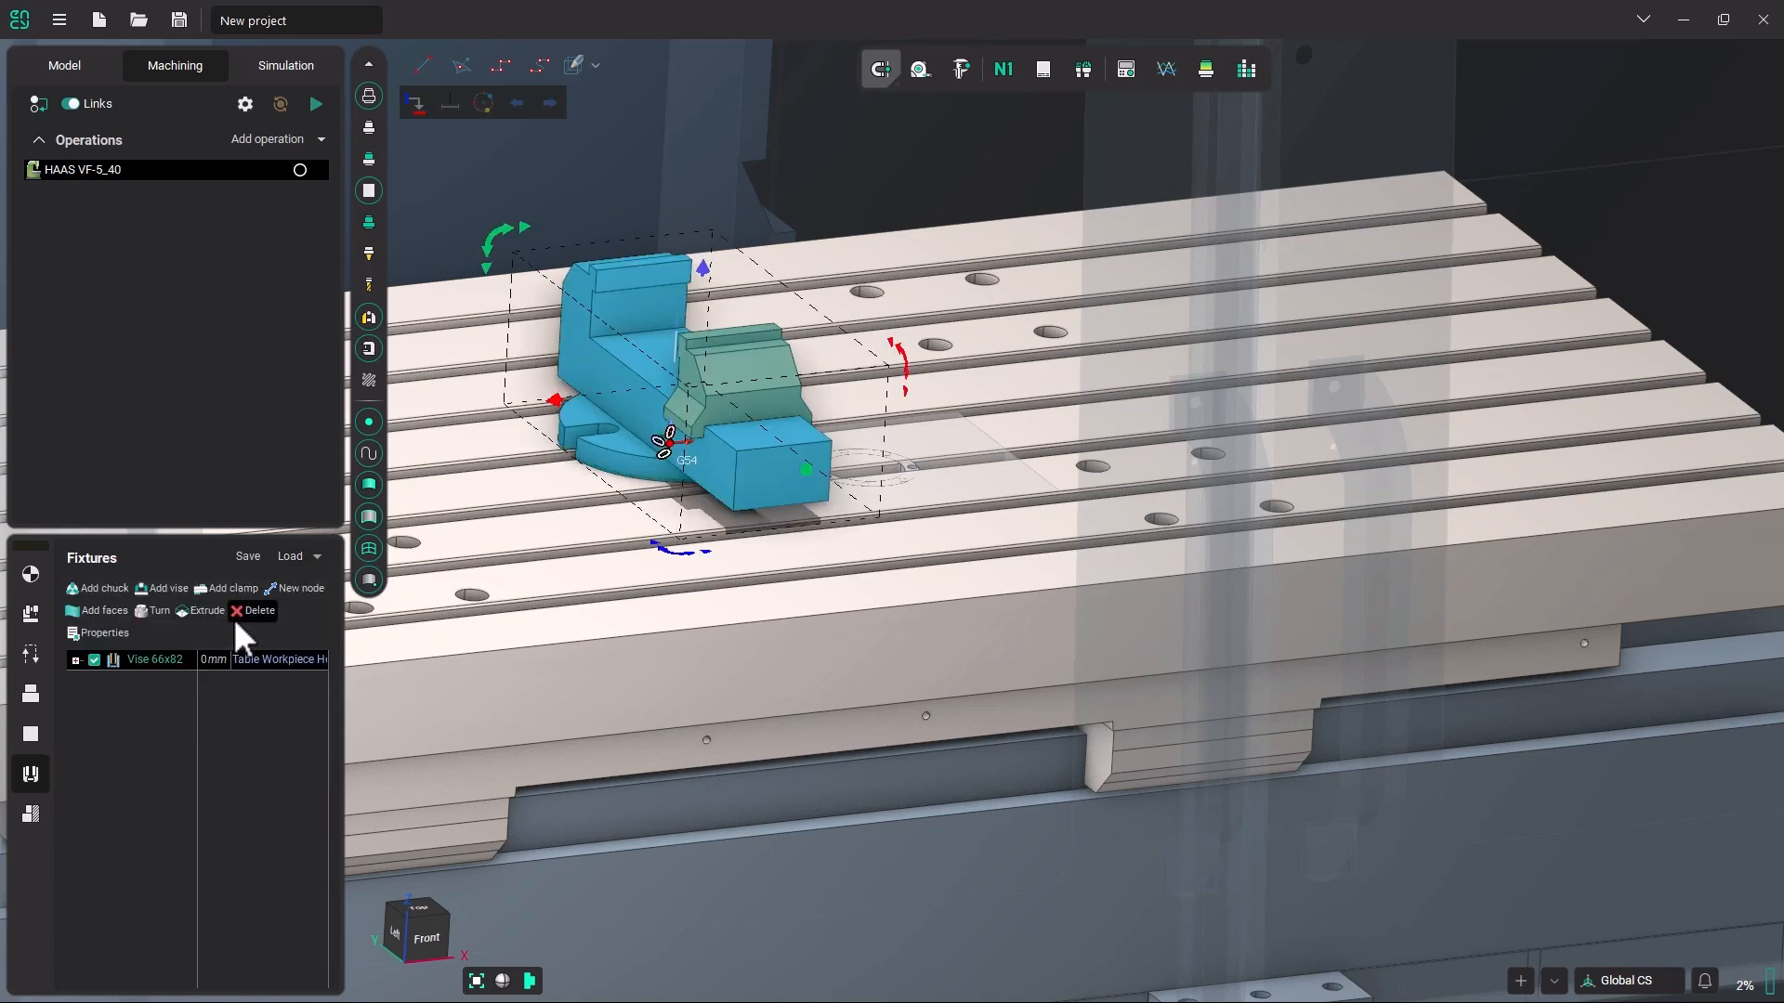
middle_drag(715, 399, 716, 387)
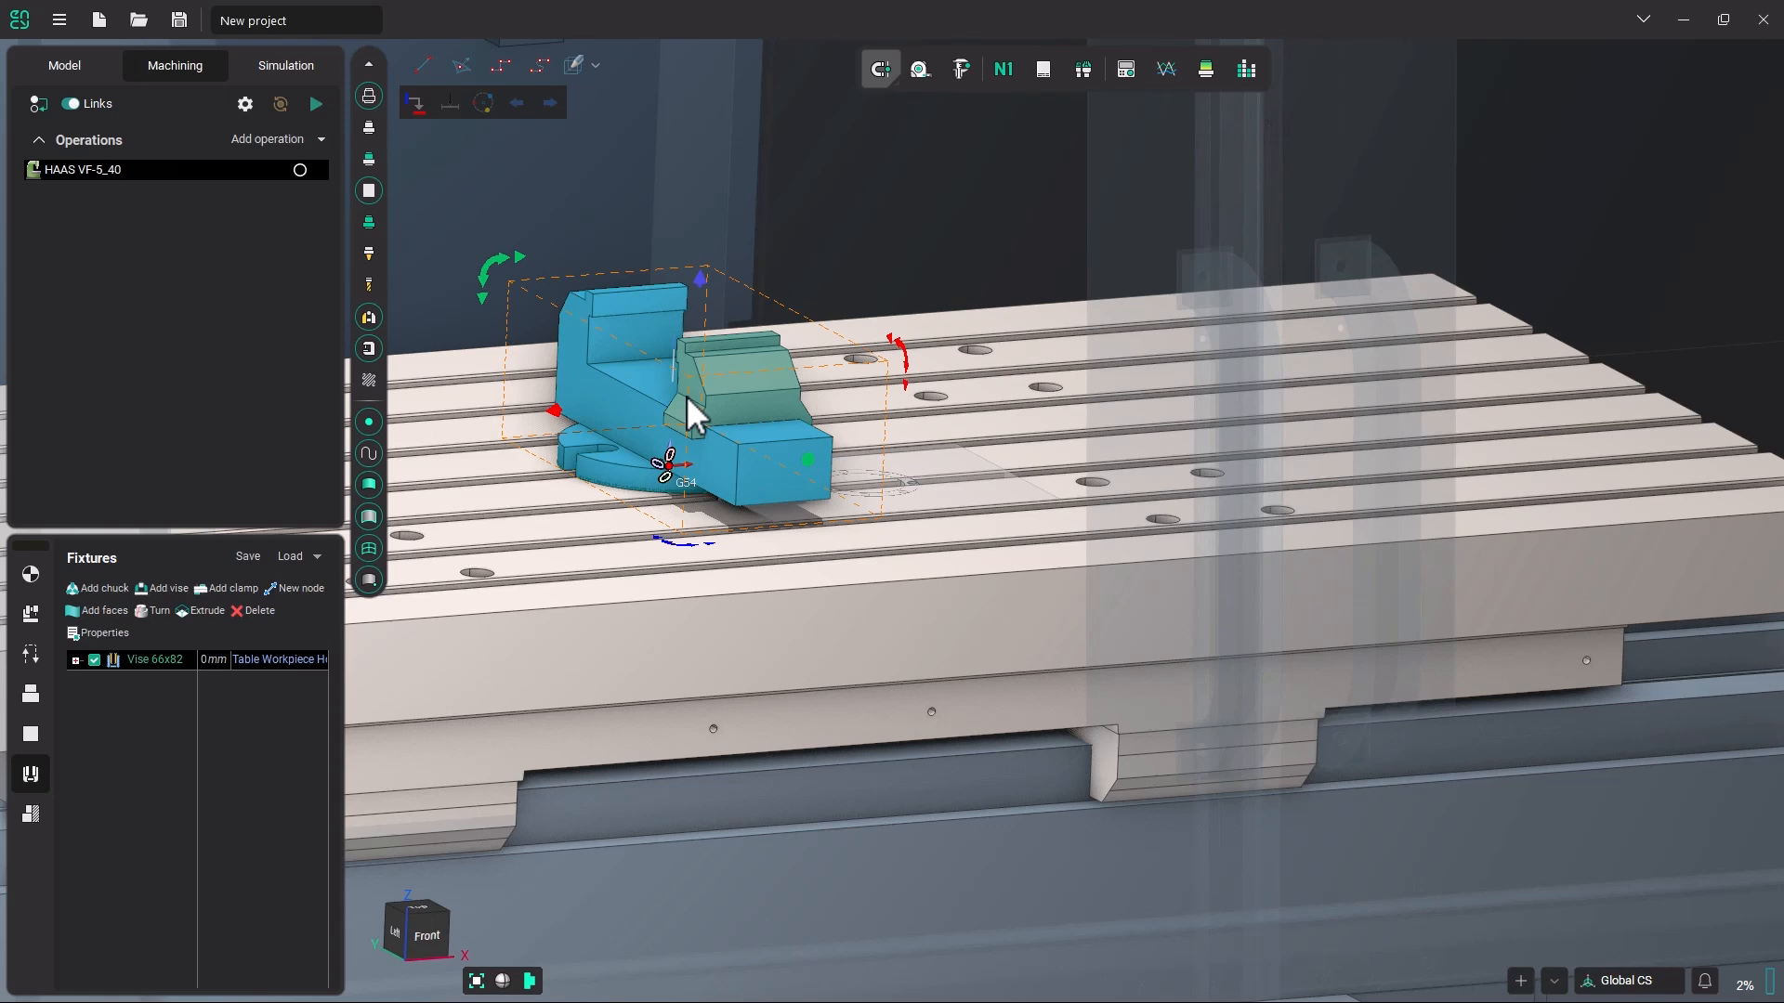
Open the workpiece setup relative to the machine and raise the workpiece to a Z offset of 123.
click(31, 611)
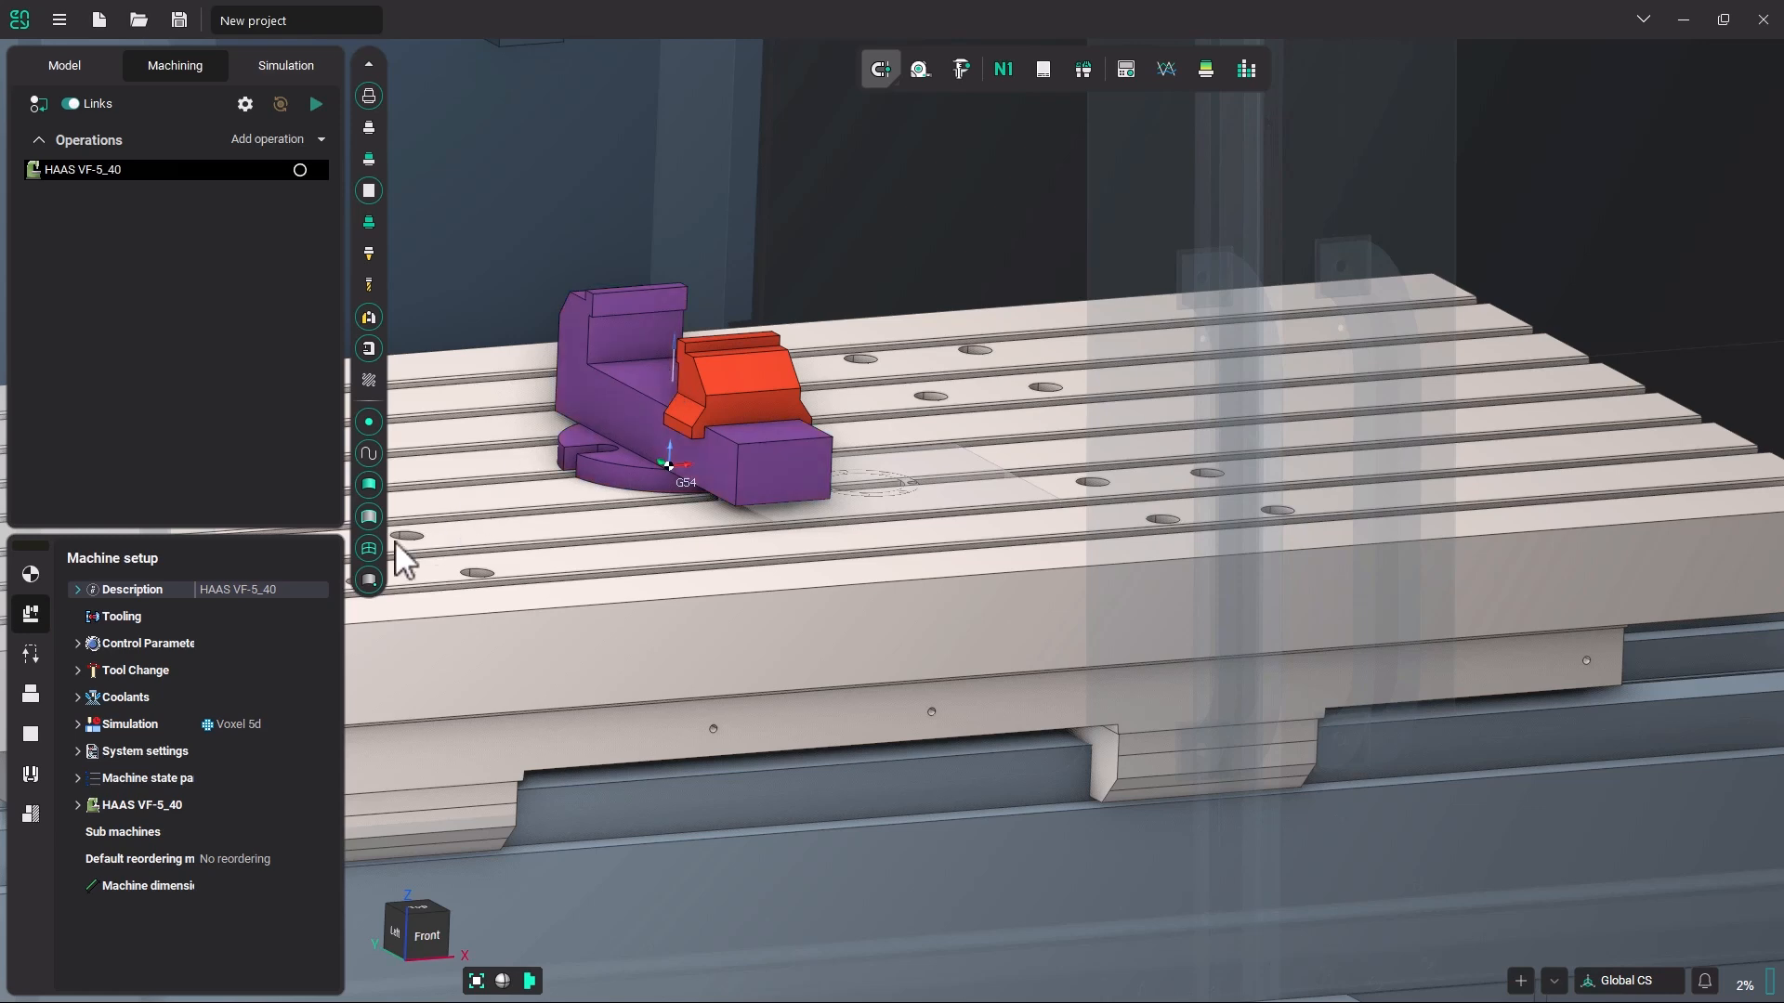
click(36, 576)
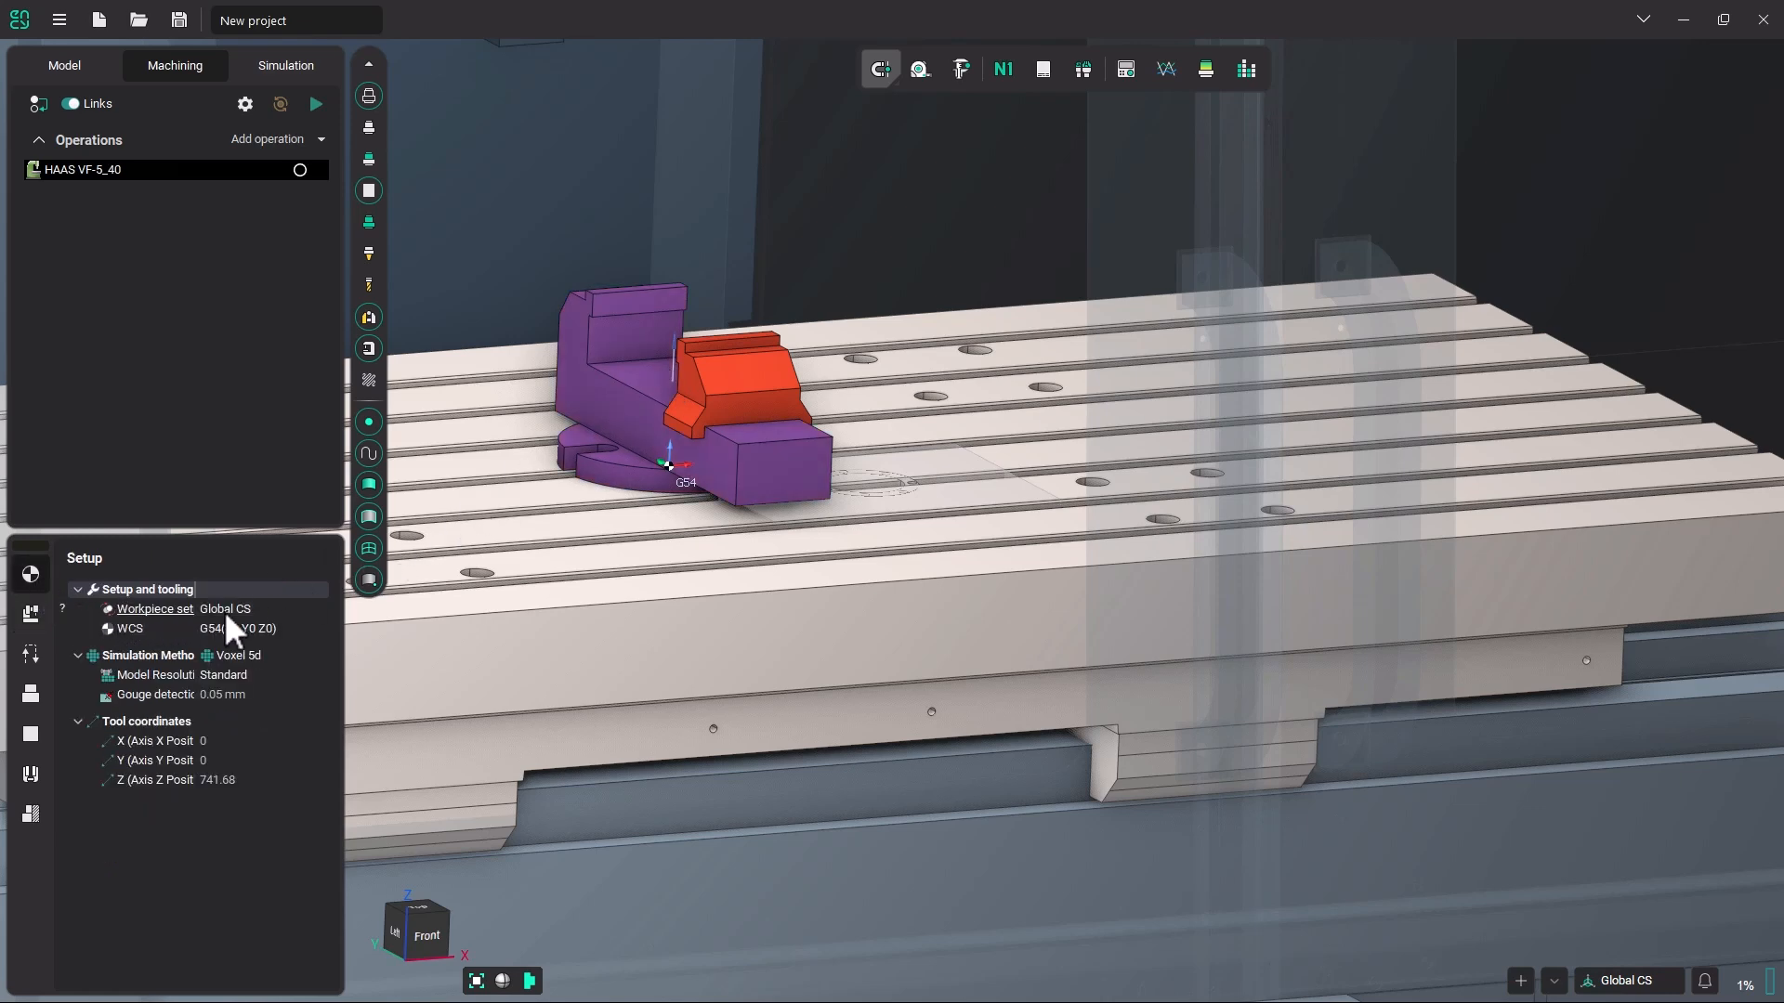
click(250, 611)
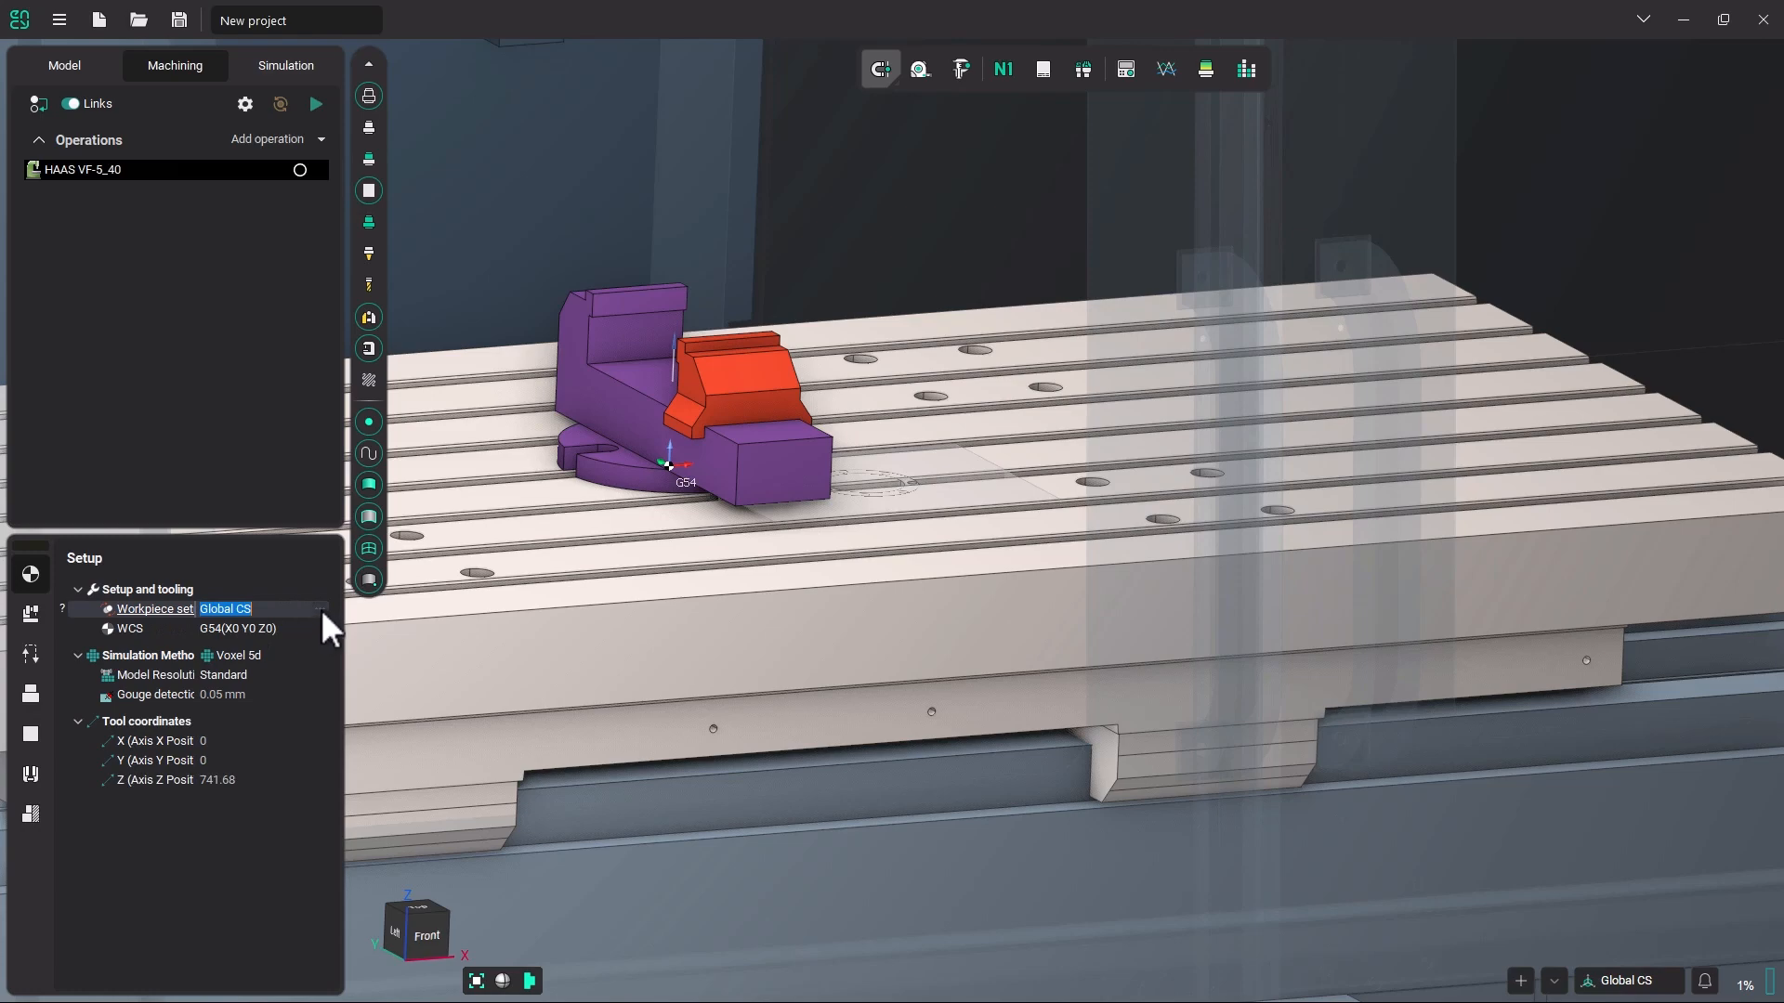
click(321, 609)
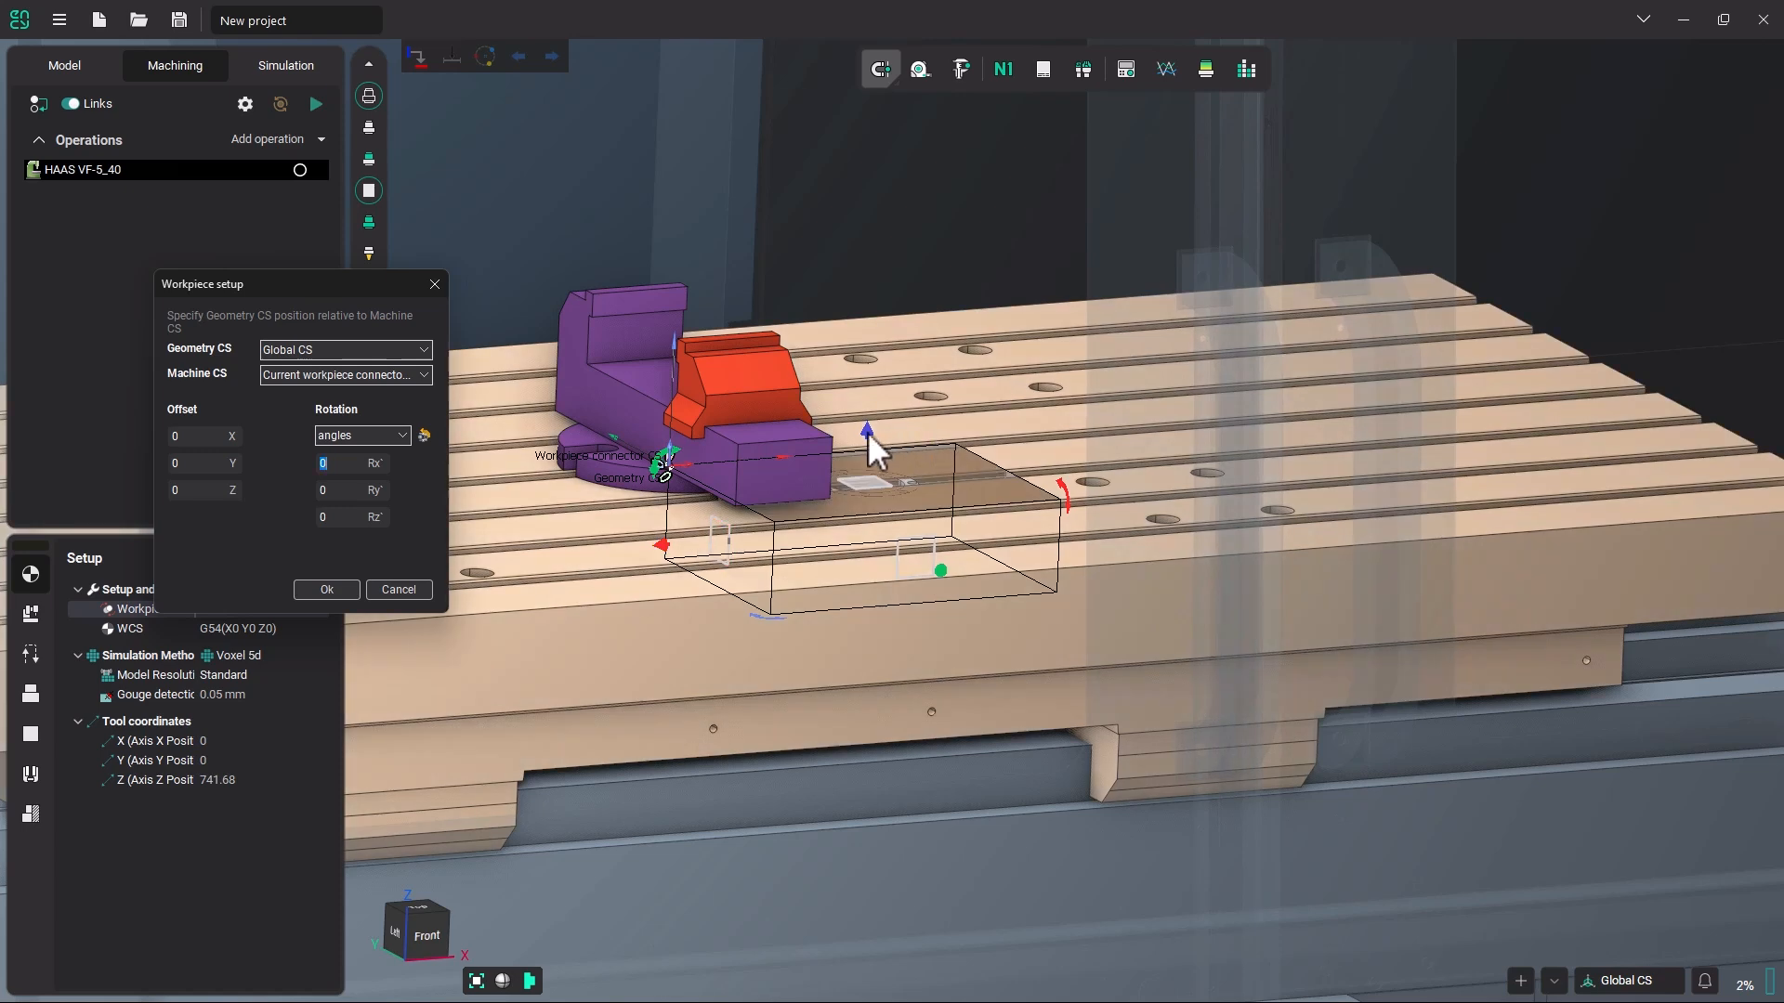
drag(867, 432, 869, 236)
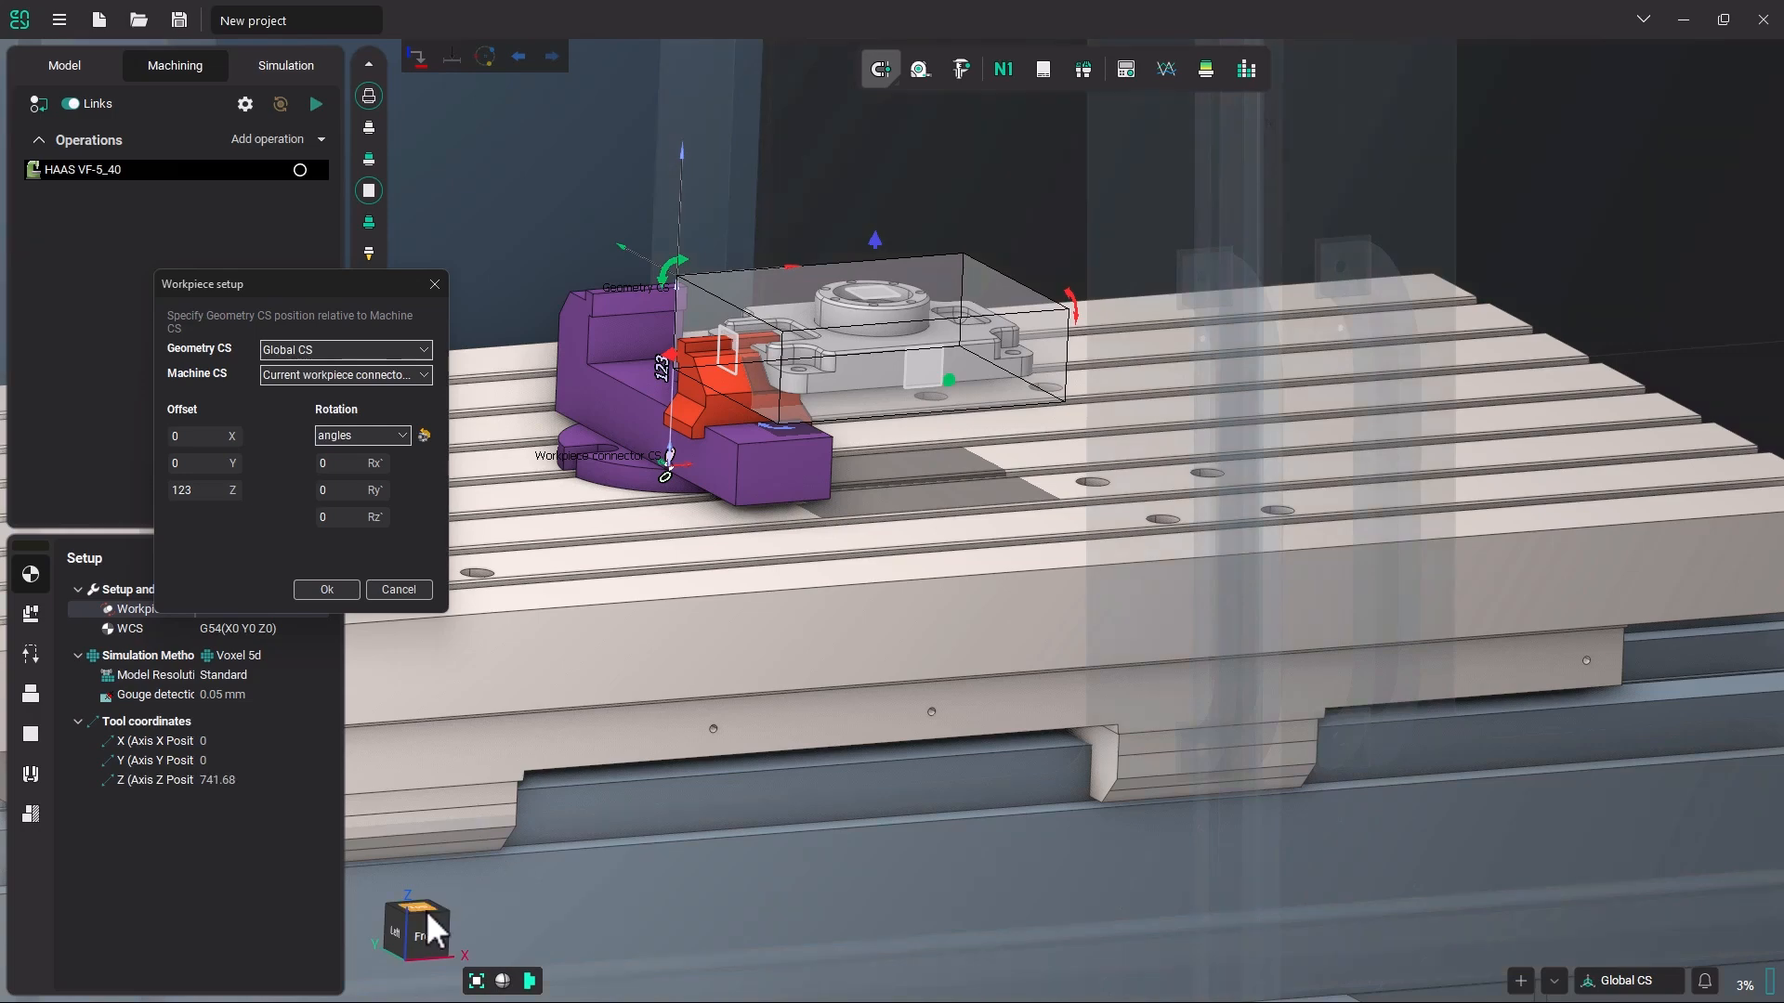
Position the workpiece against the vise's fixed jaw in side view with offsets of Y 50.235 and Z 146.
click(400, 934)
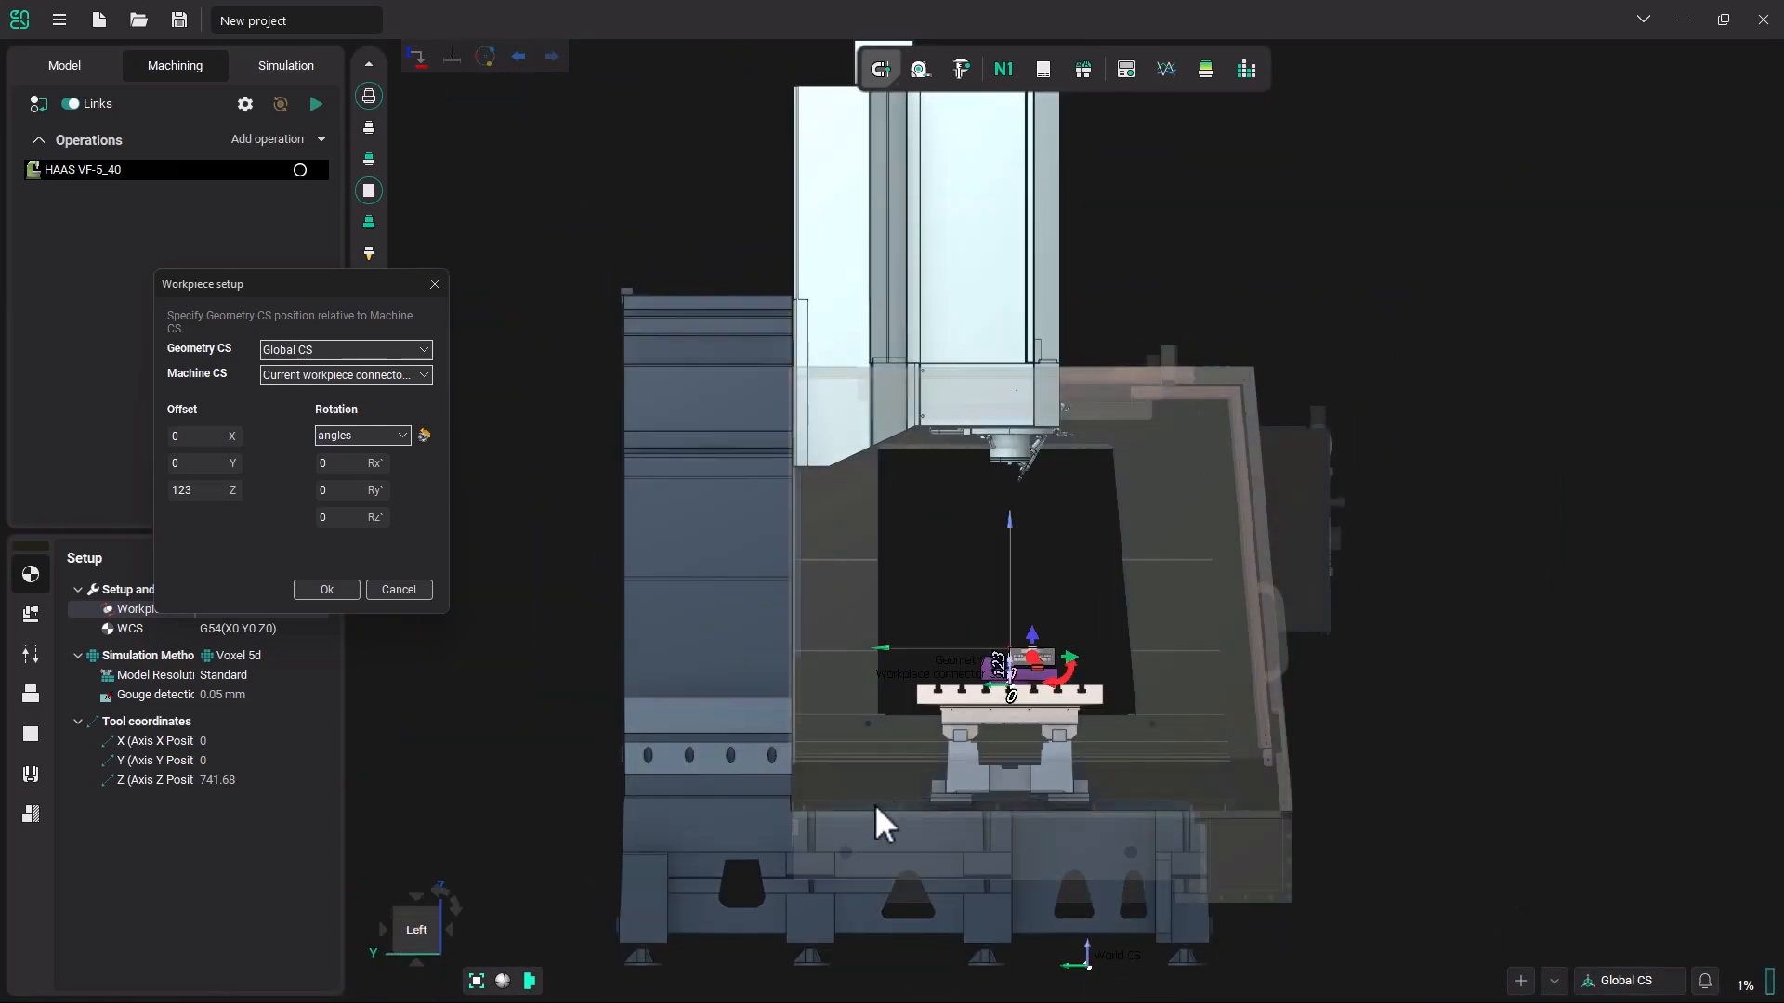
scroll(1110, 588, up, 3)
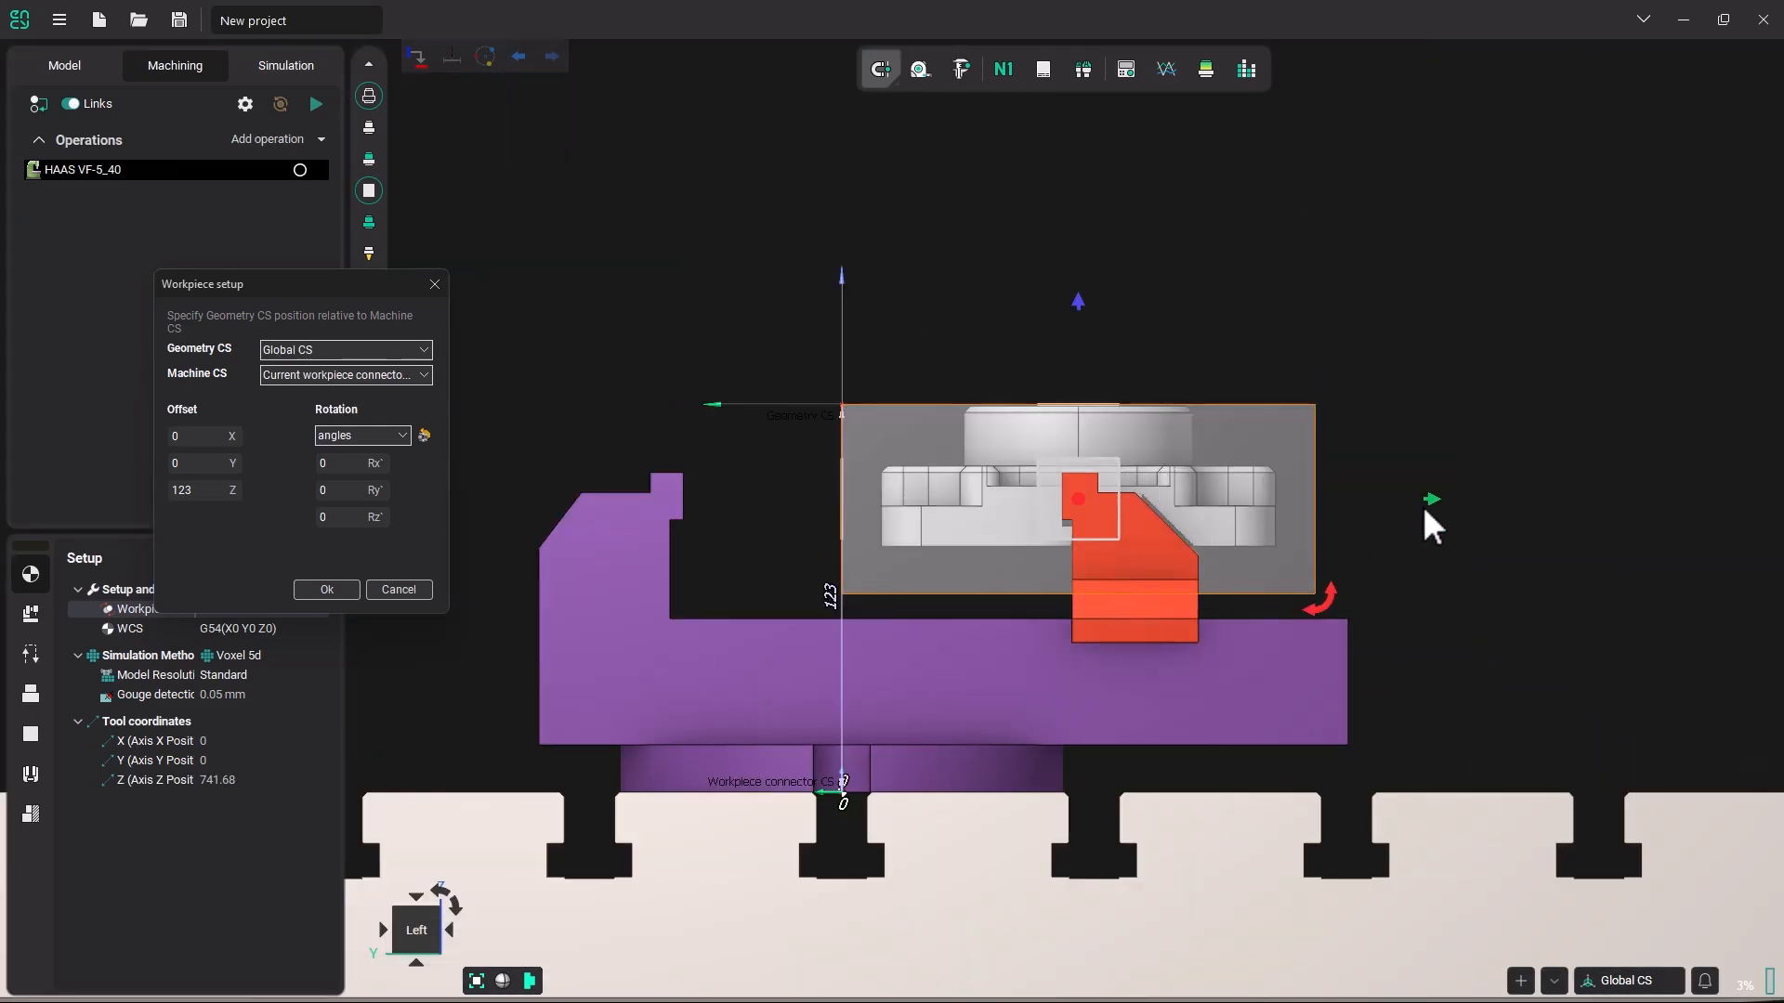
drag(1427, 499, 1279, 465)
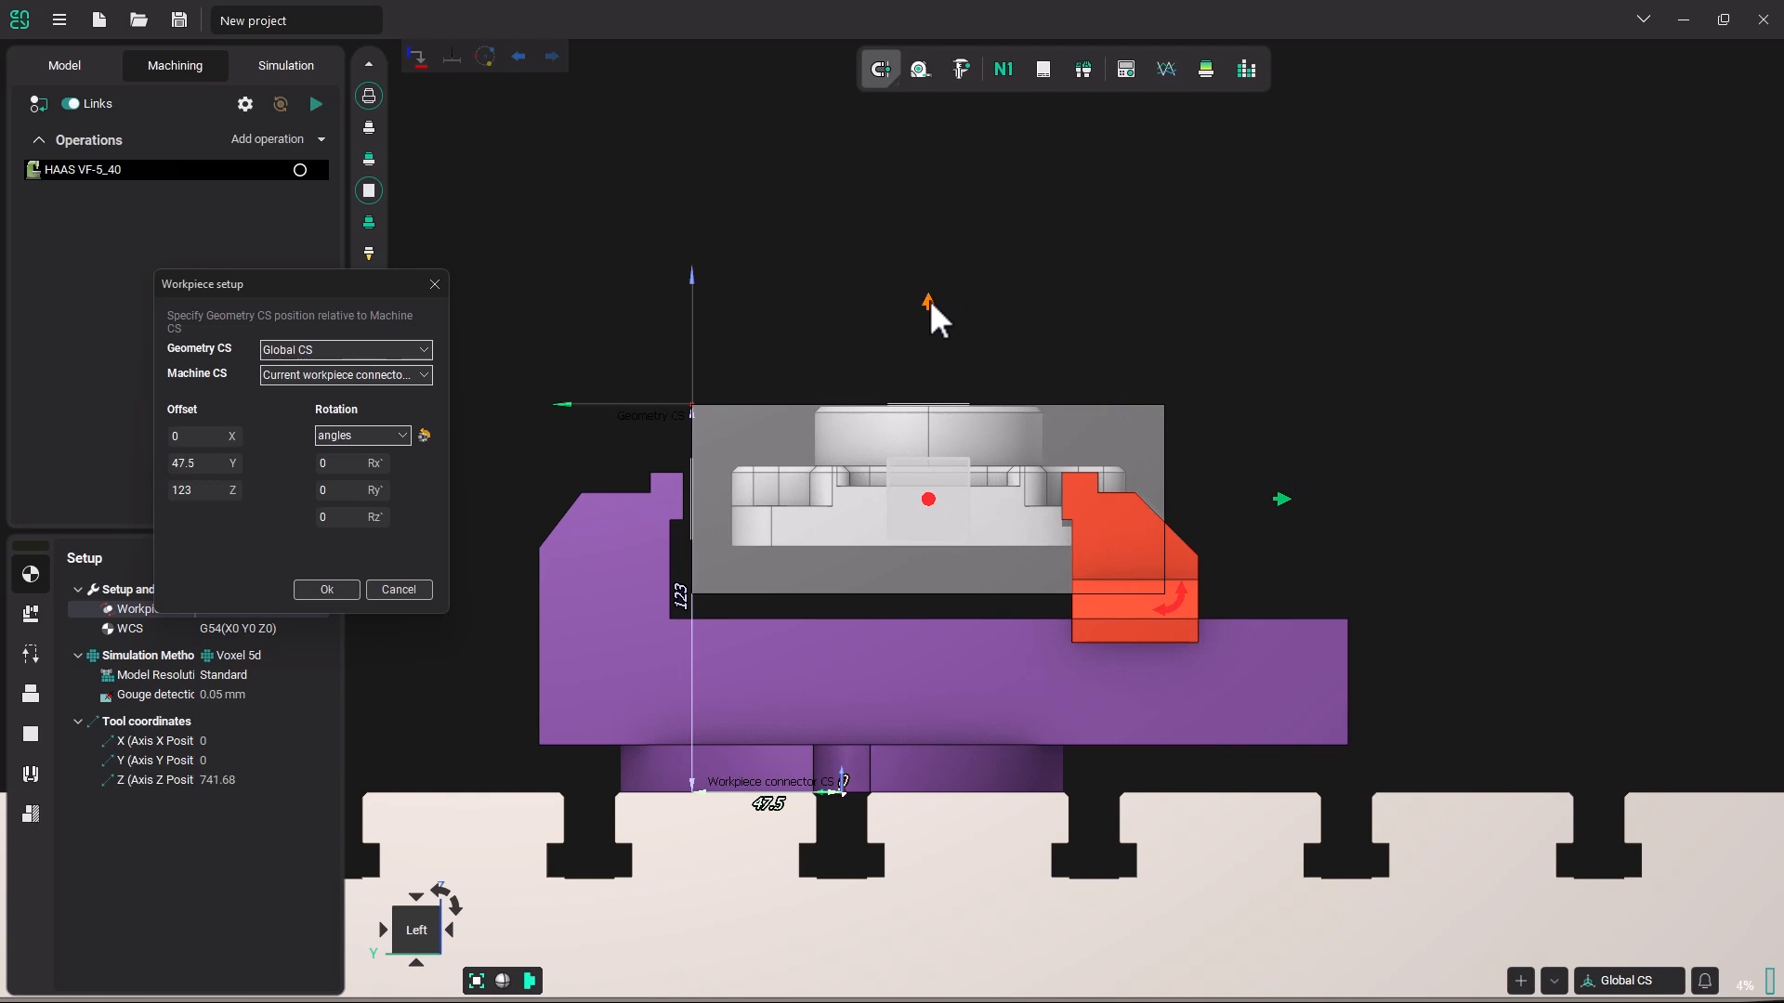
drag(929, 299, 925, 226)
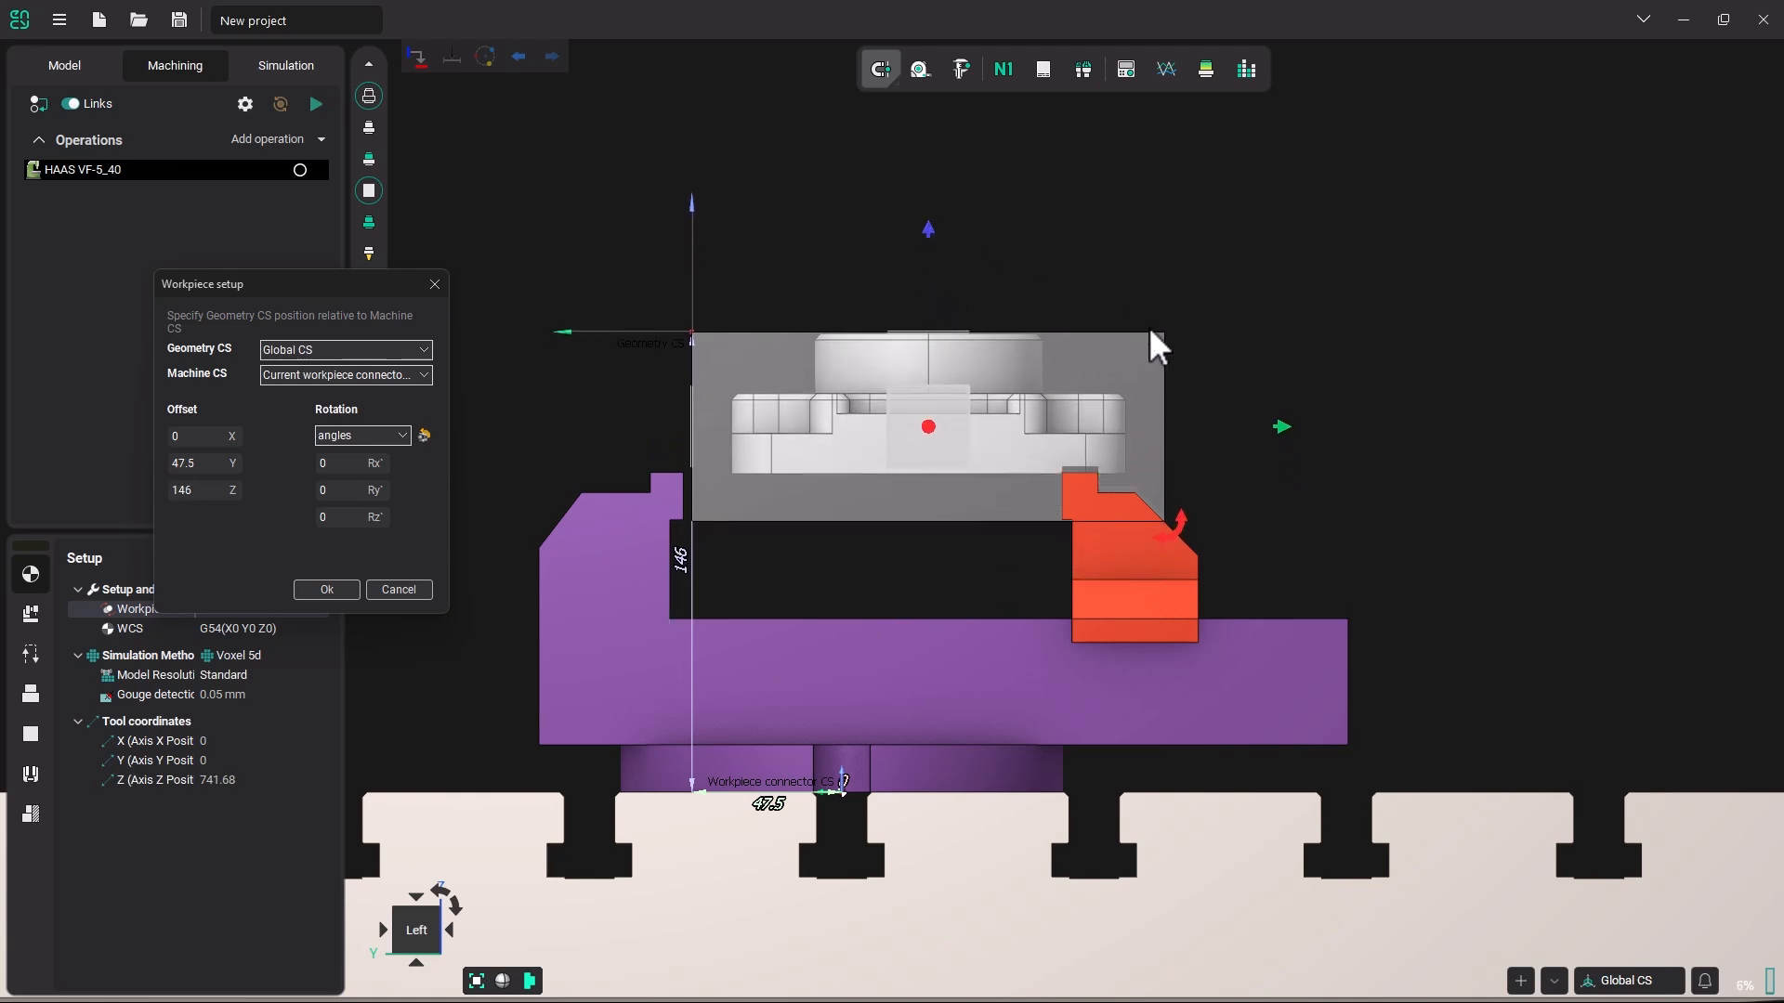
drag(1280, 427, 1267, 427)
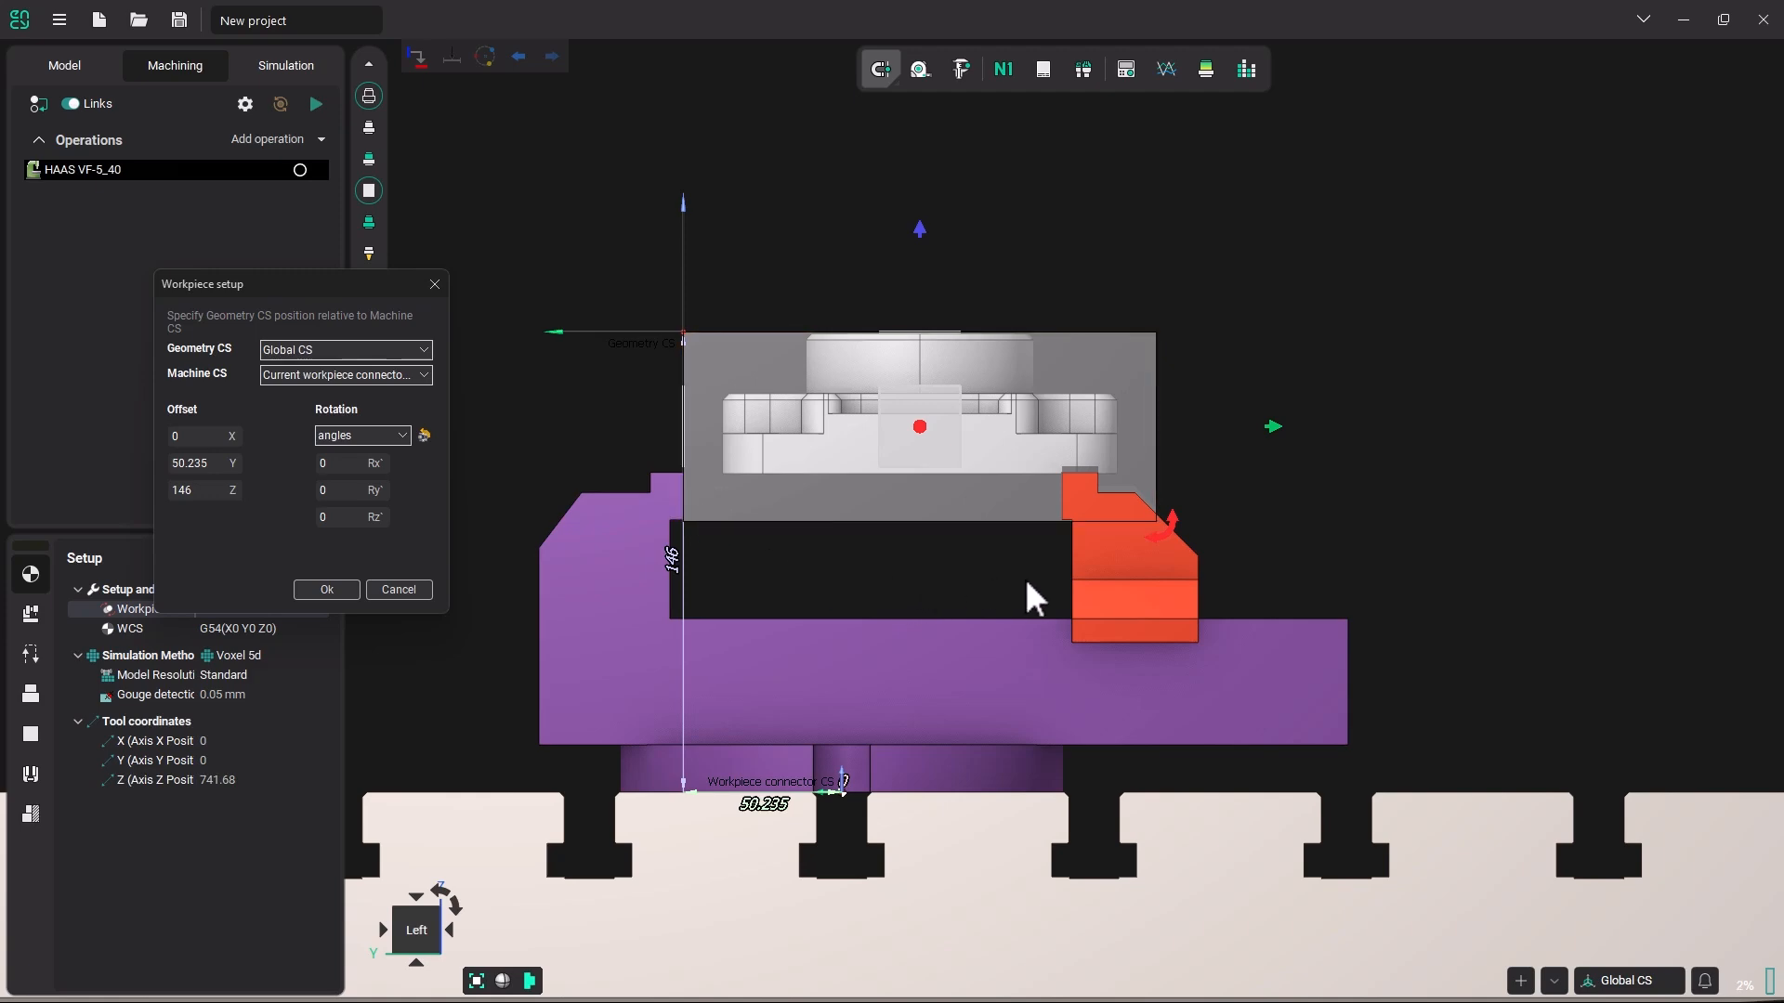
Centre the workpiece over the vise in front view with an X offset of -100 and accept the setup.
click(450, 929)
scroll(1044, 644, up, 5)
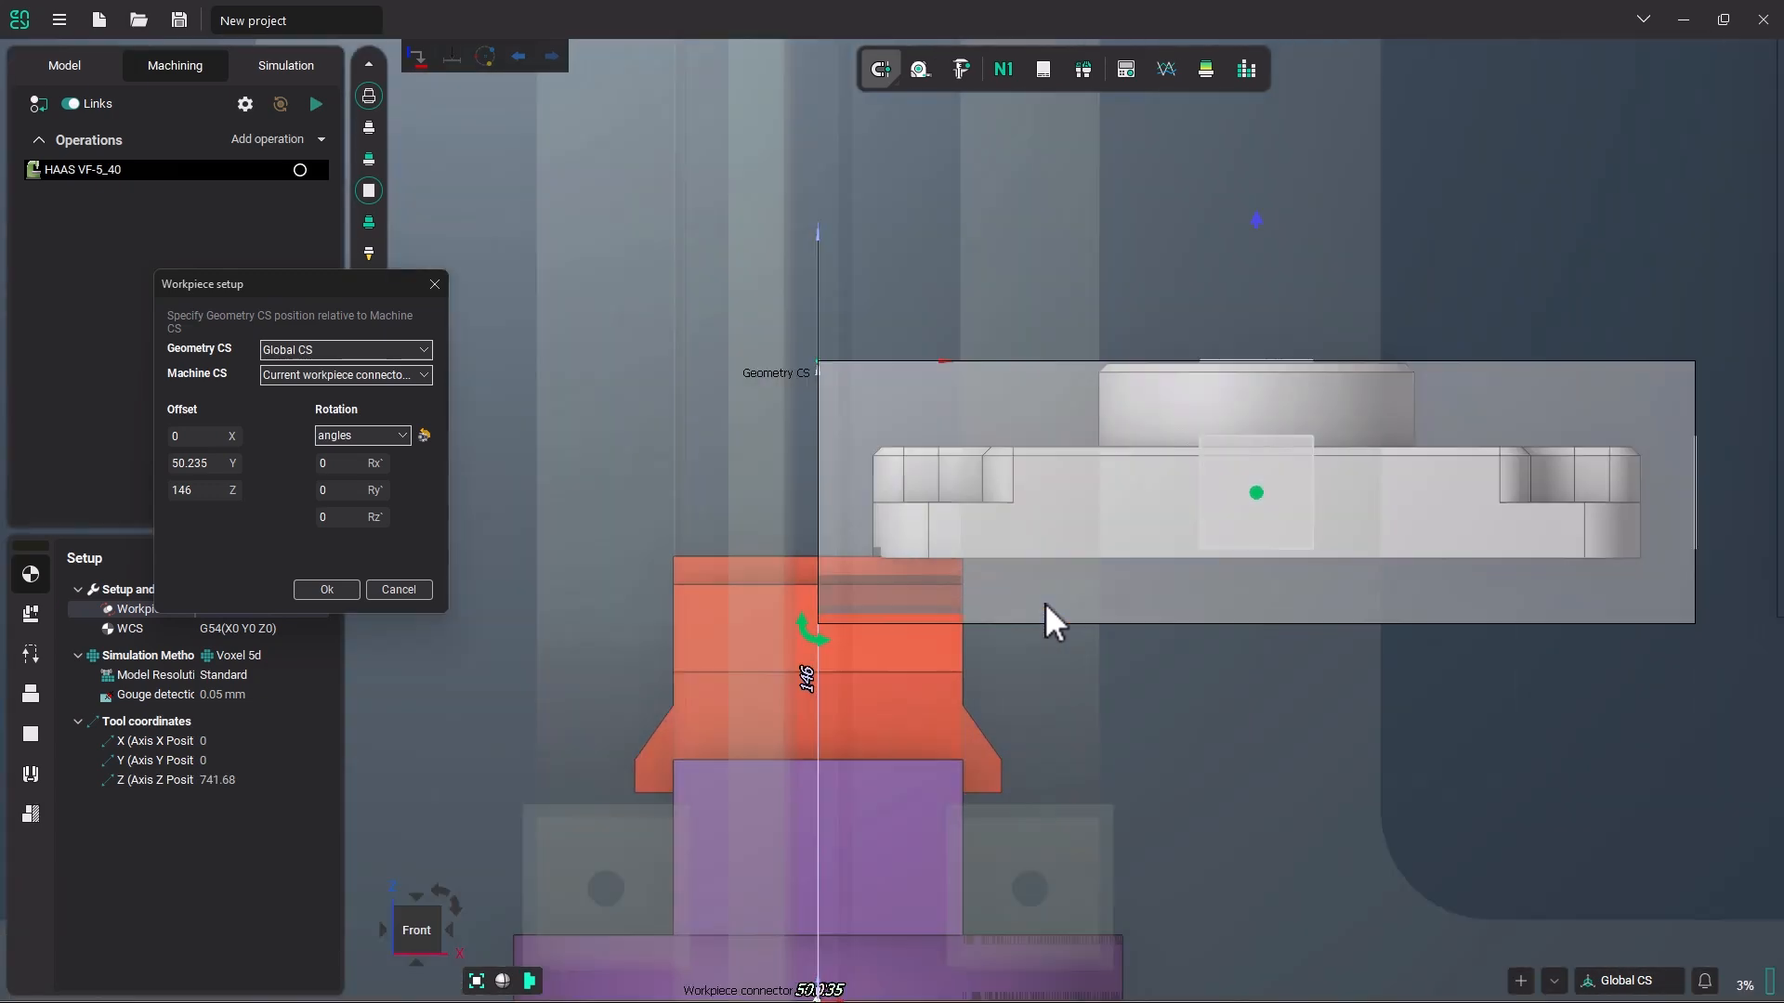
scroll(1570, 529, down, 2)
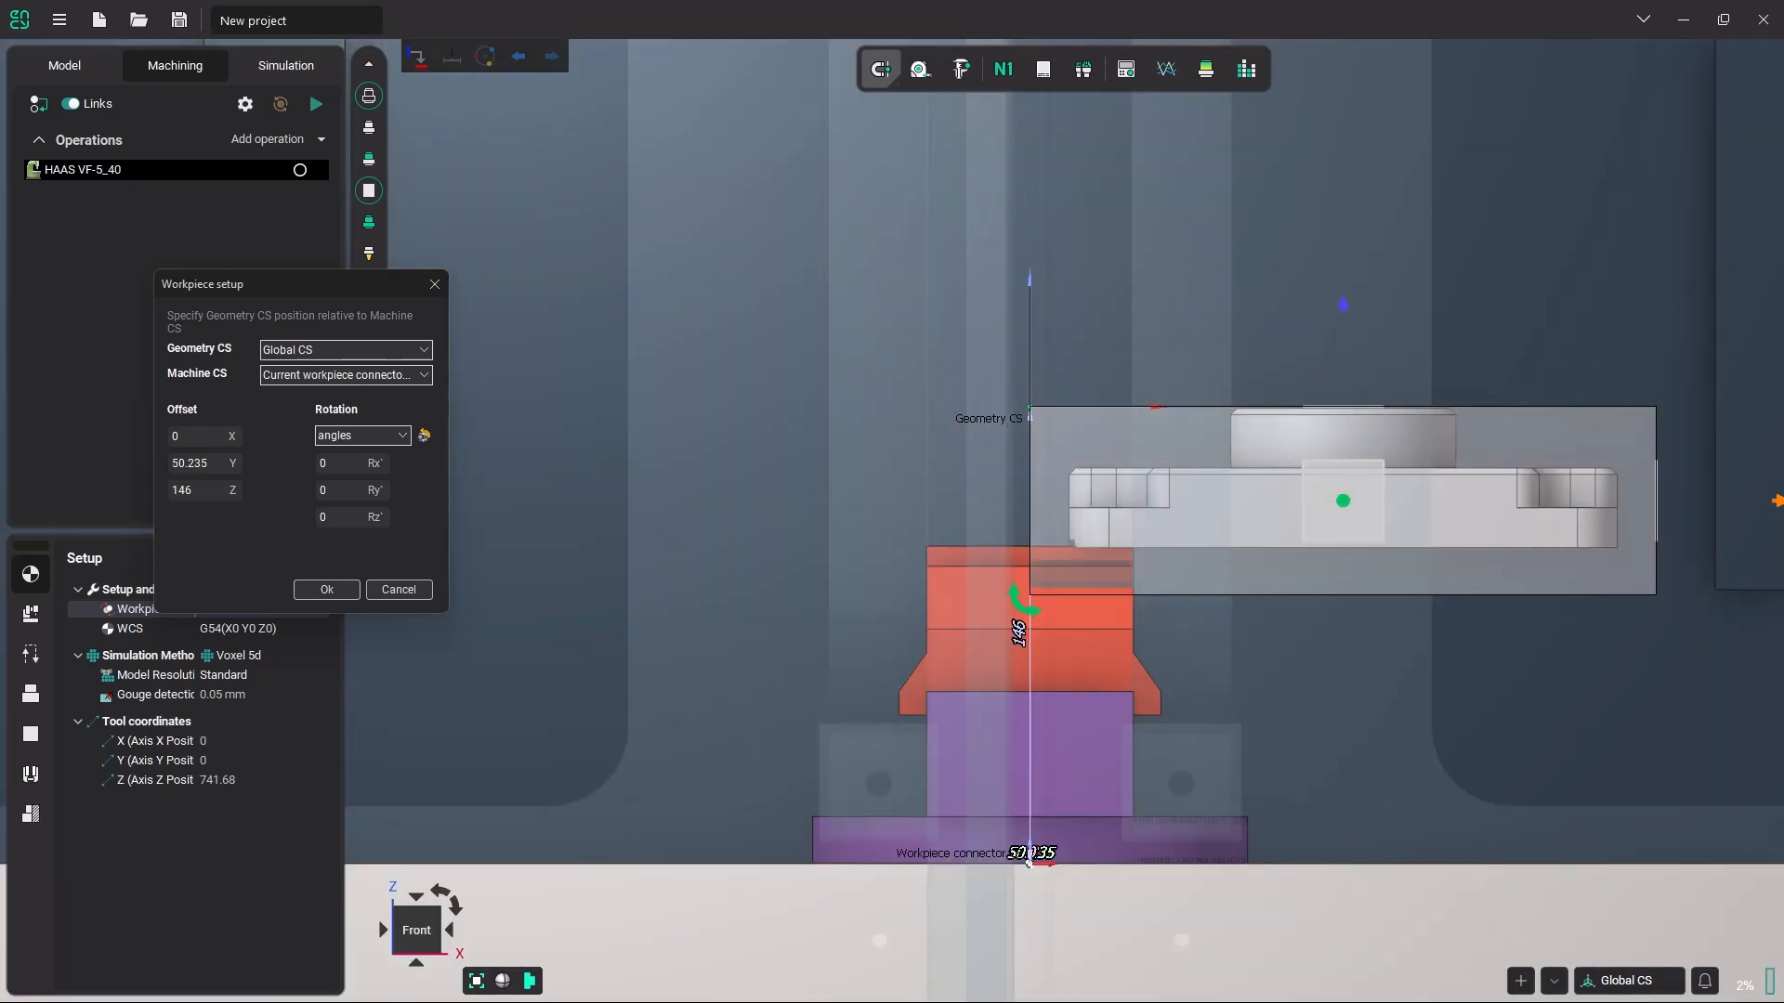
drag(1775, 506, 1464, 516)
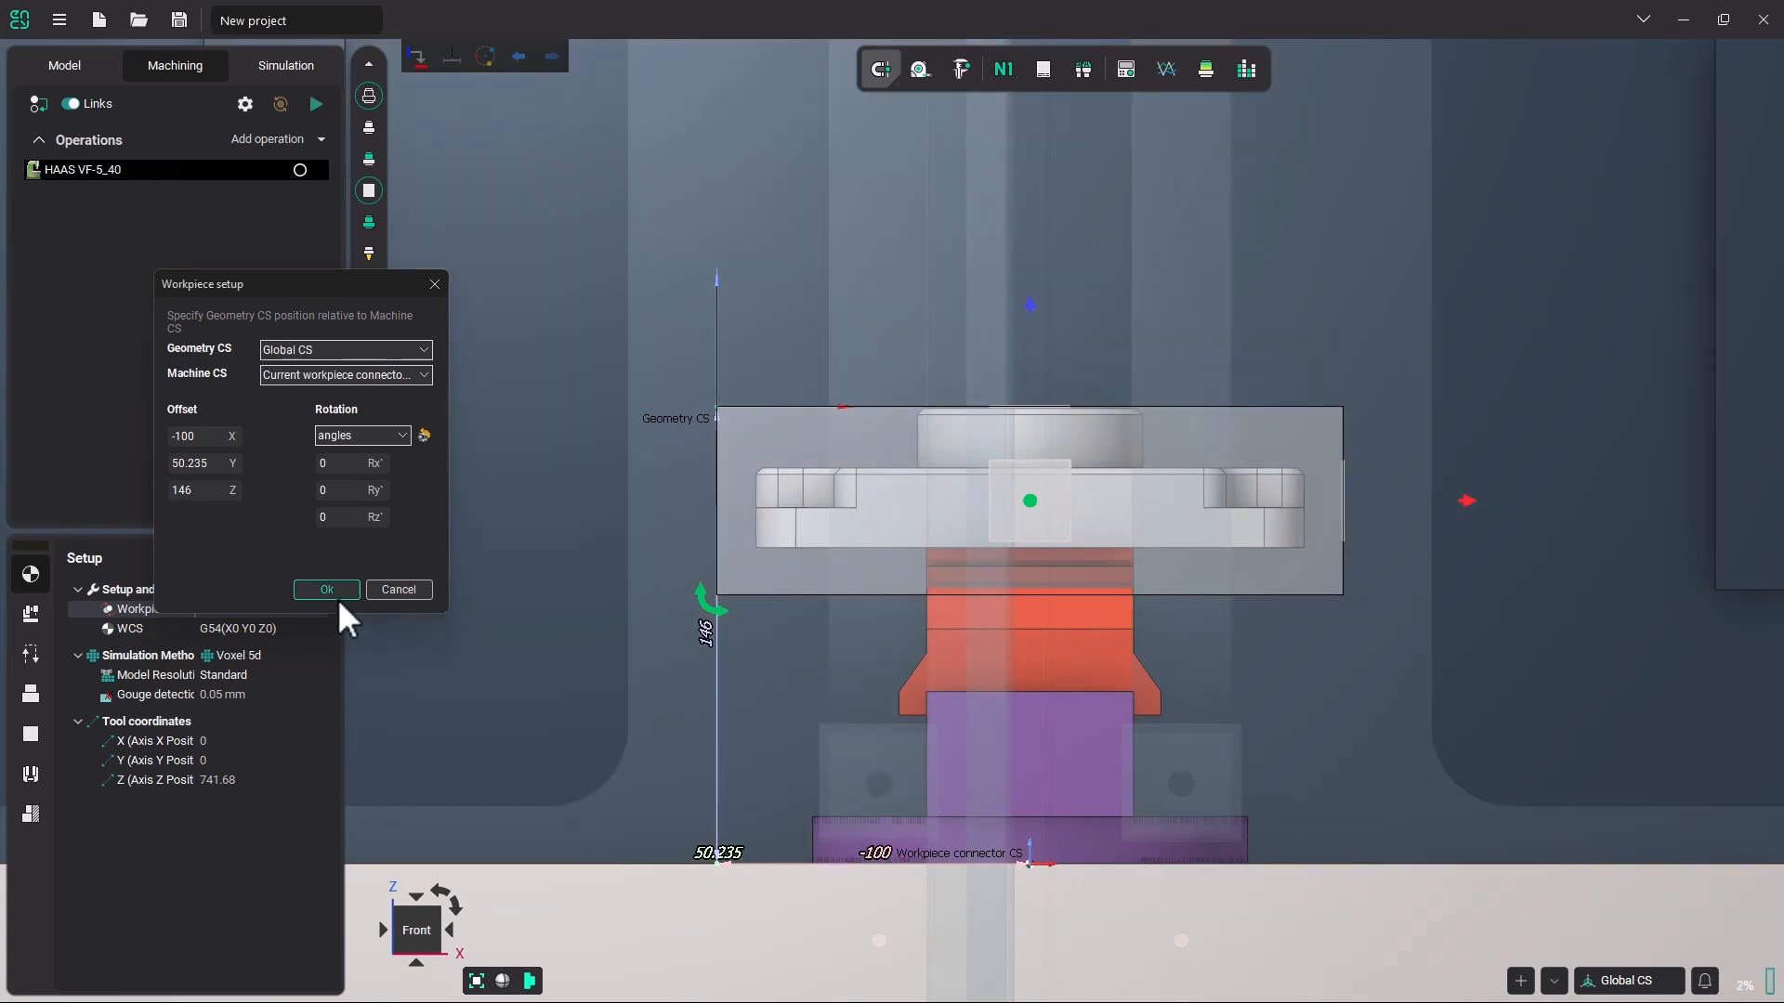
mouse_move(793, 624)
middle_down()
mouse_move(811, 619)
mouse_move(789, 626)
middle_up()
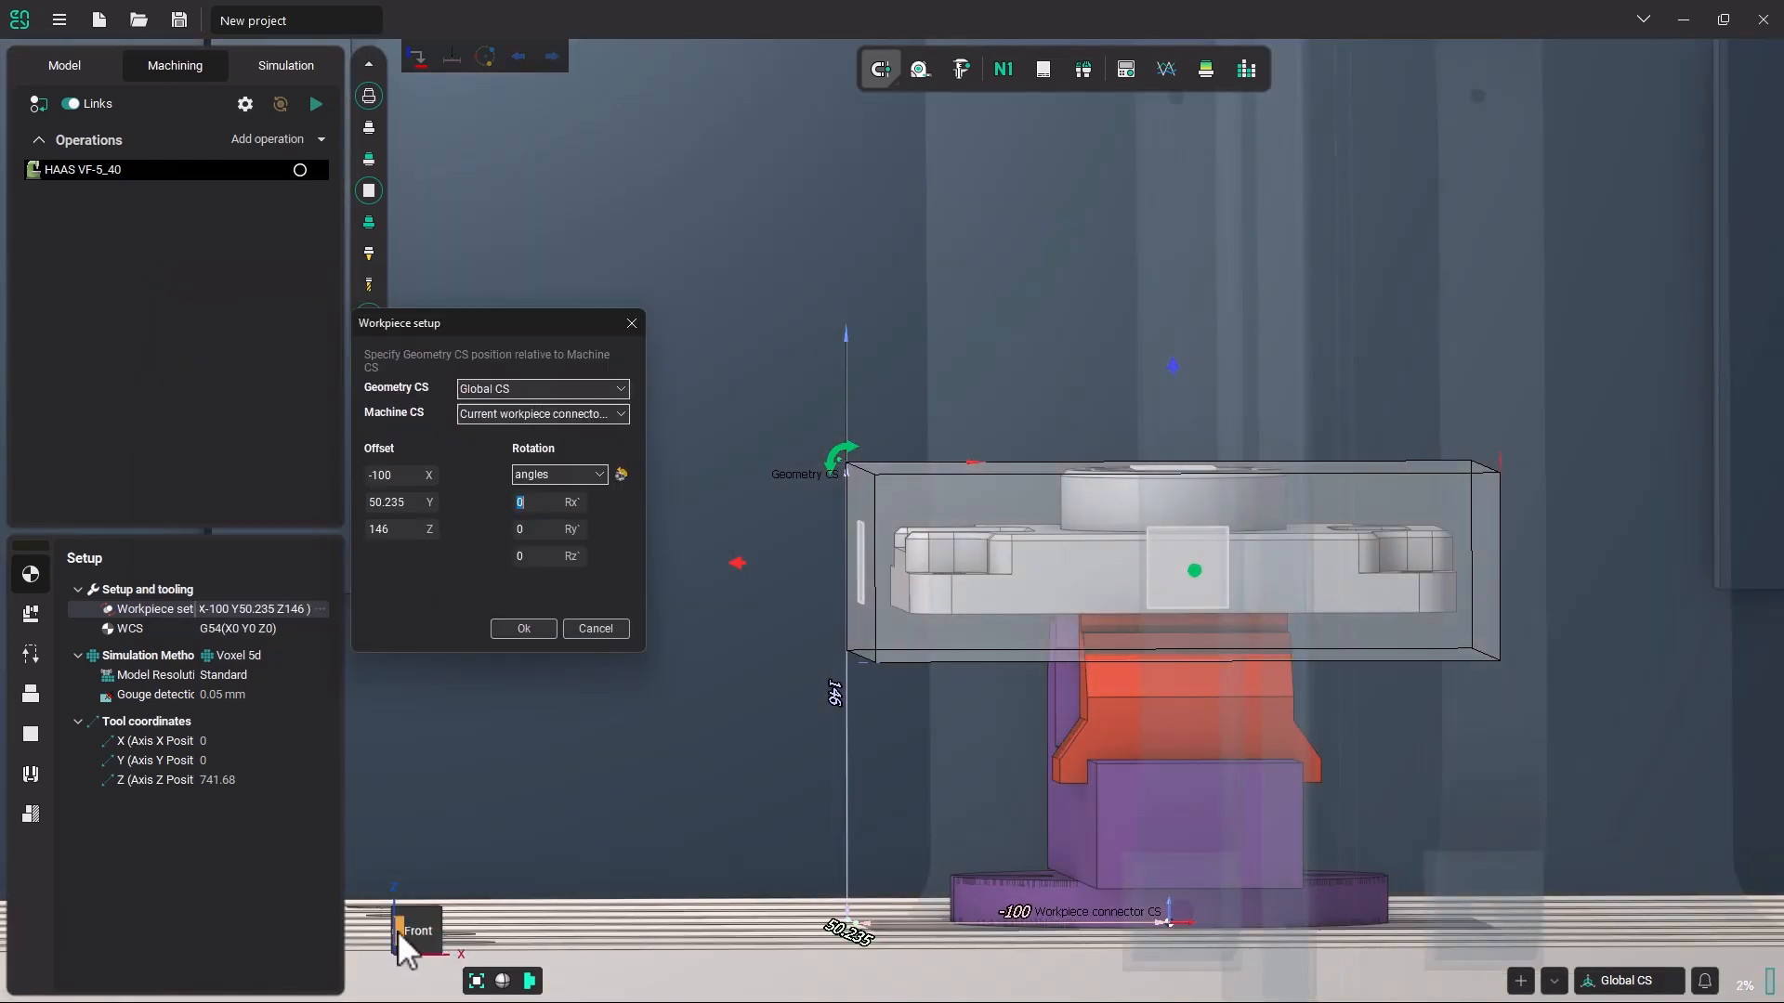
click(420, 935)
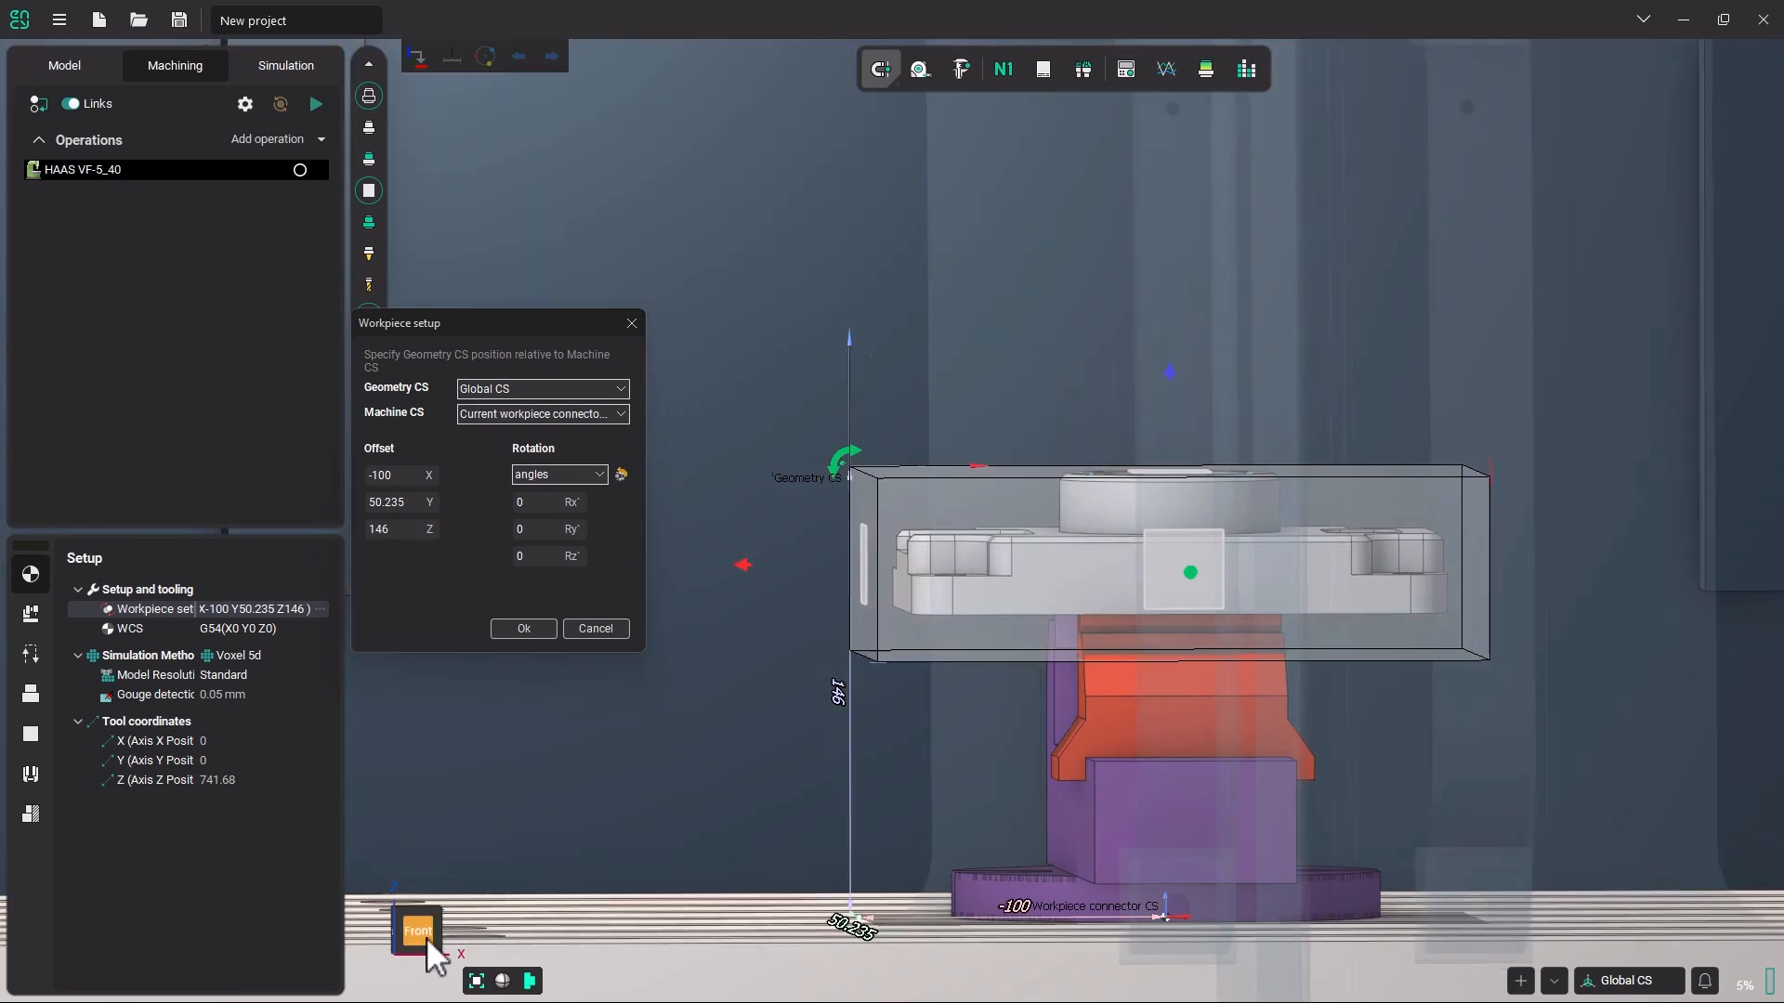
Raise the workpiece in side view to a Z offset of 148.126 and accept the workpiece setup.
click(420, 933)
click(384, 931)
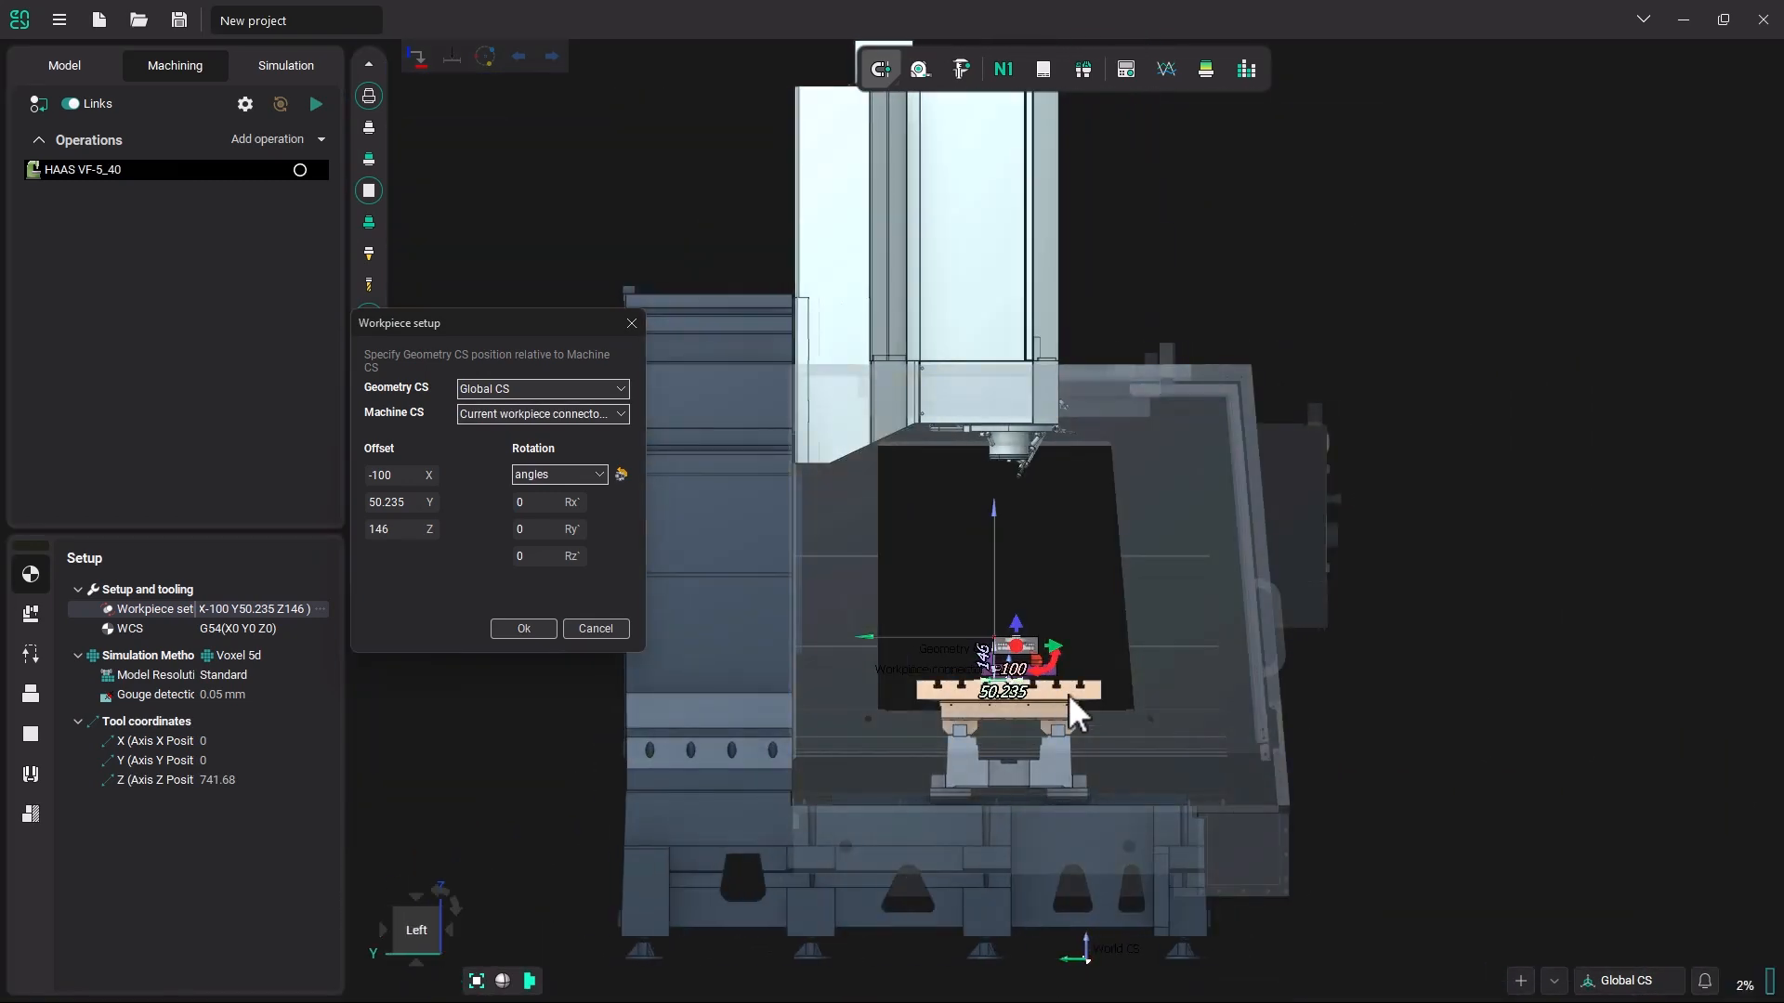
scroll(990, 615, up, 6)
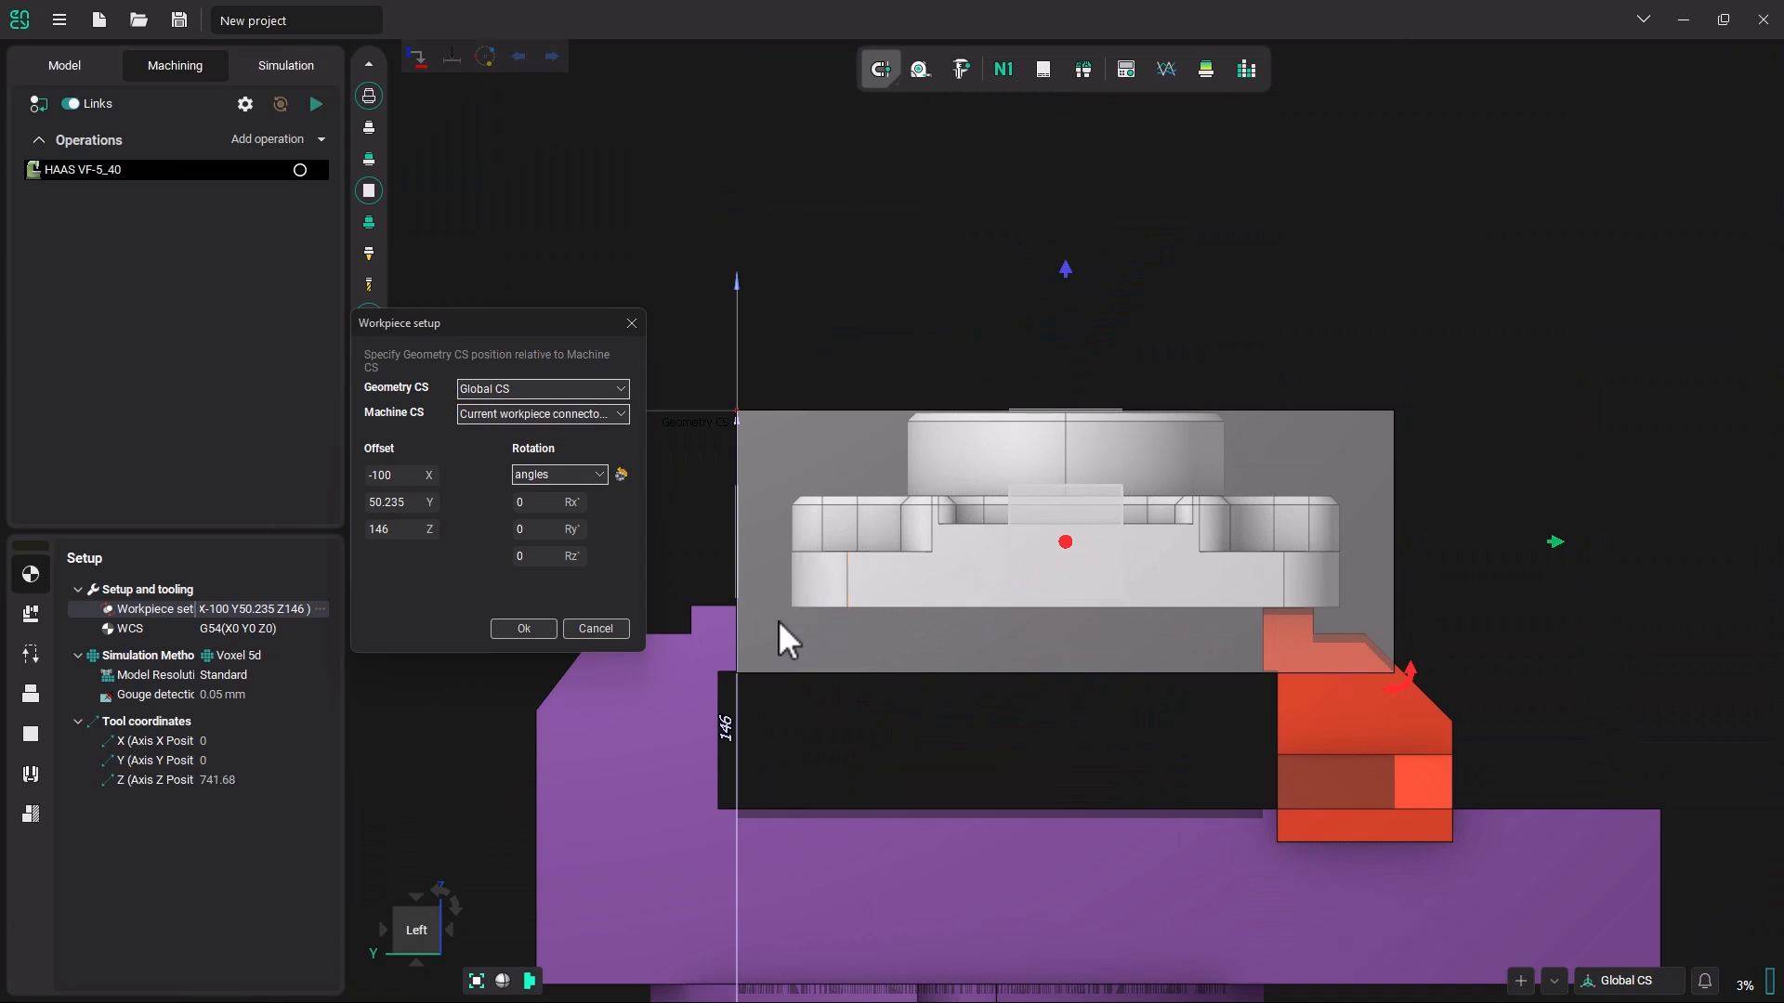
scroll(797, 607, up, 3)
scroll(799, 606, down, 2)
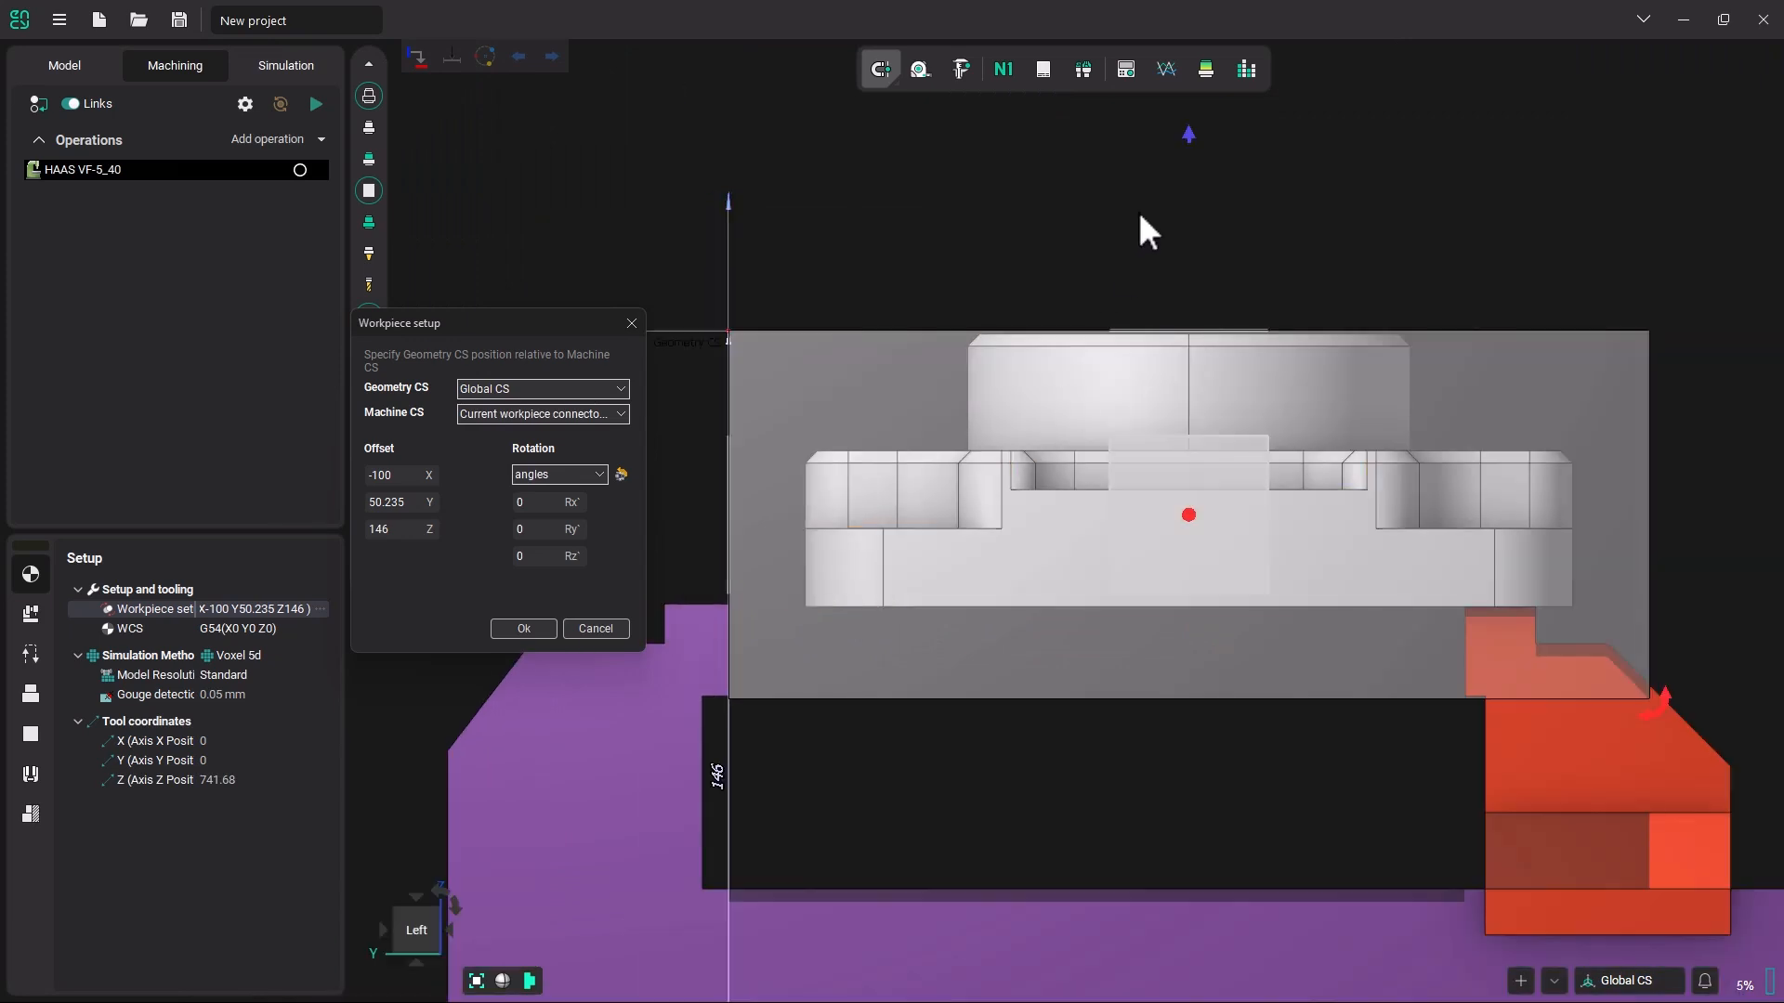
drag(1192, 144, 1190, 124)
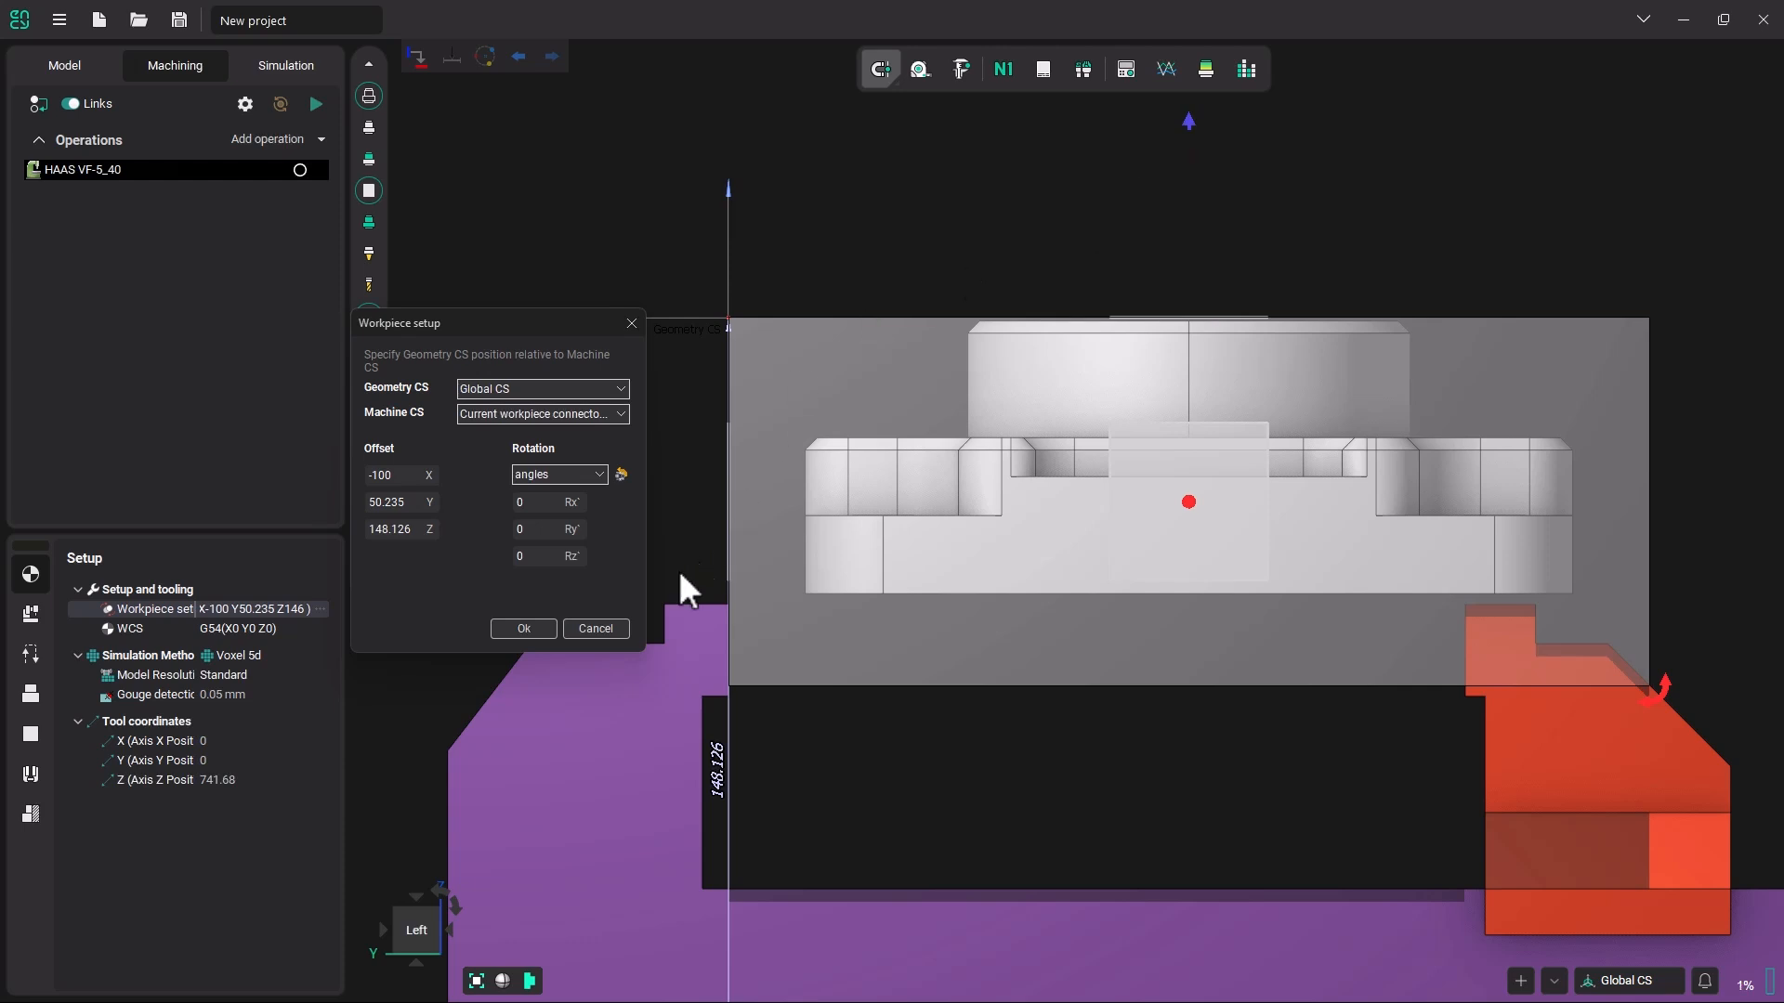
click(541, 627)
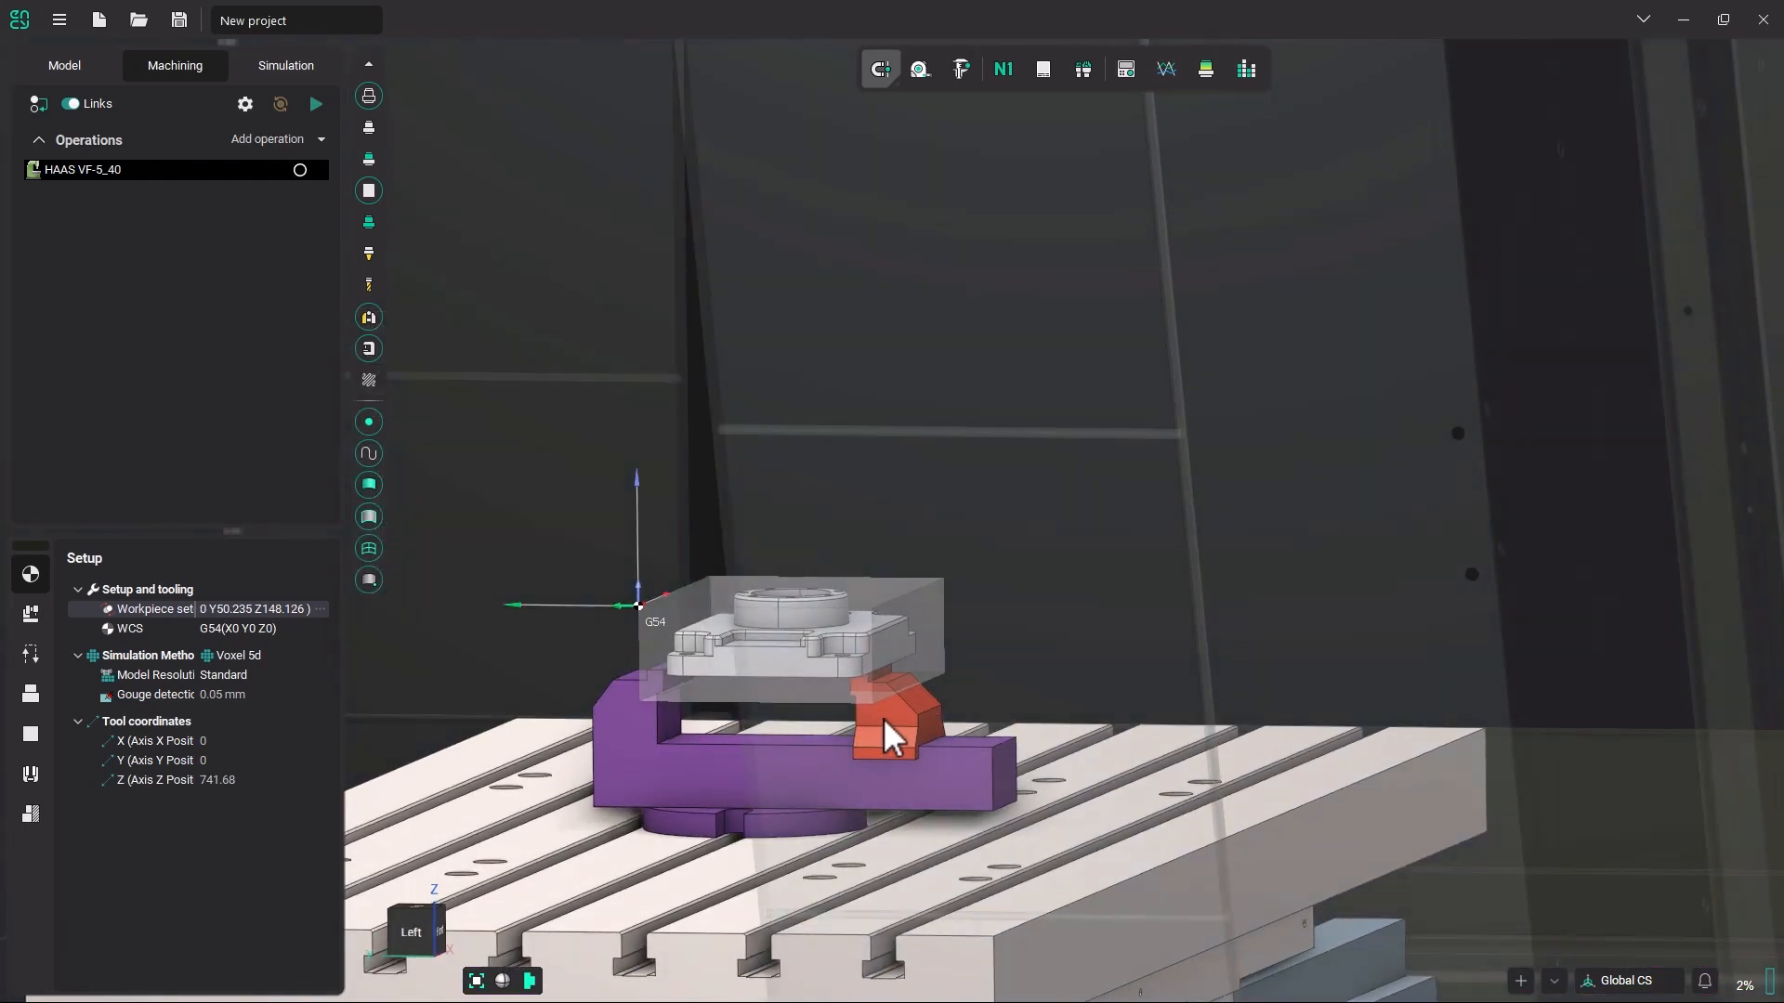
Open the vise in the fixtures settings by moving its movable jaw outward to 103.
click(889, 718)
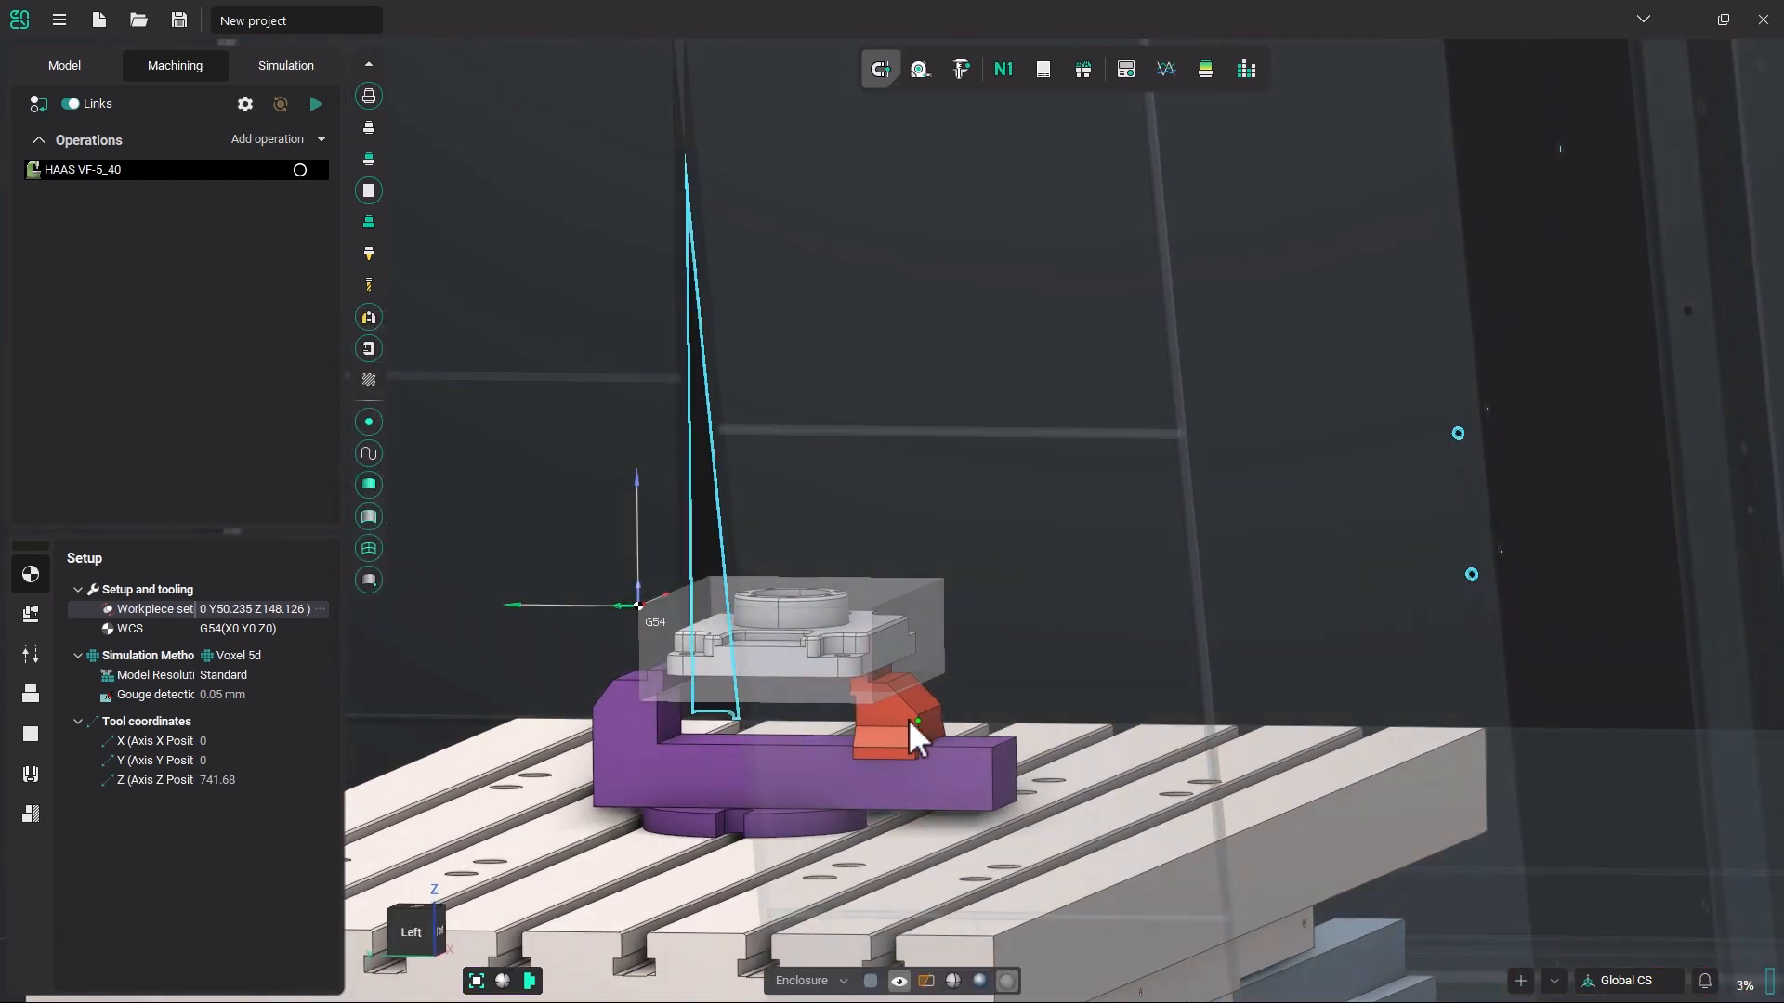
click(30, 774)
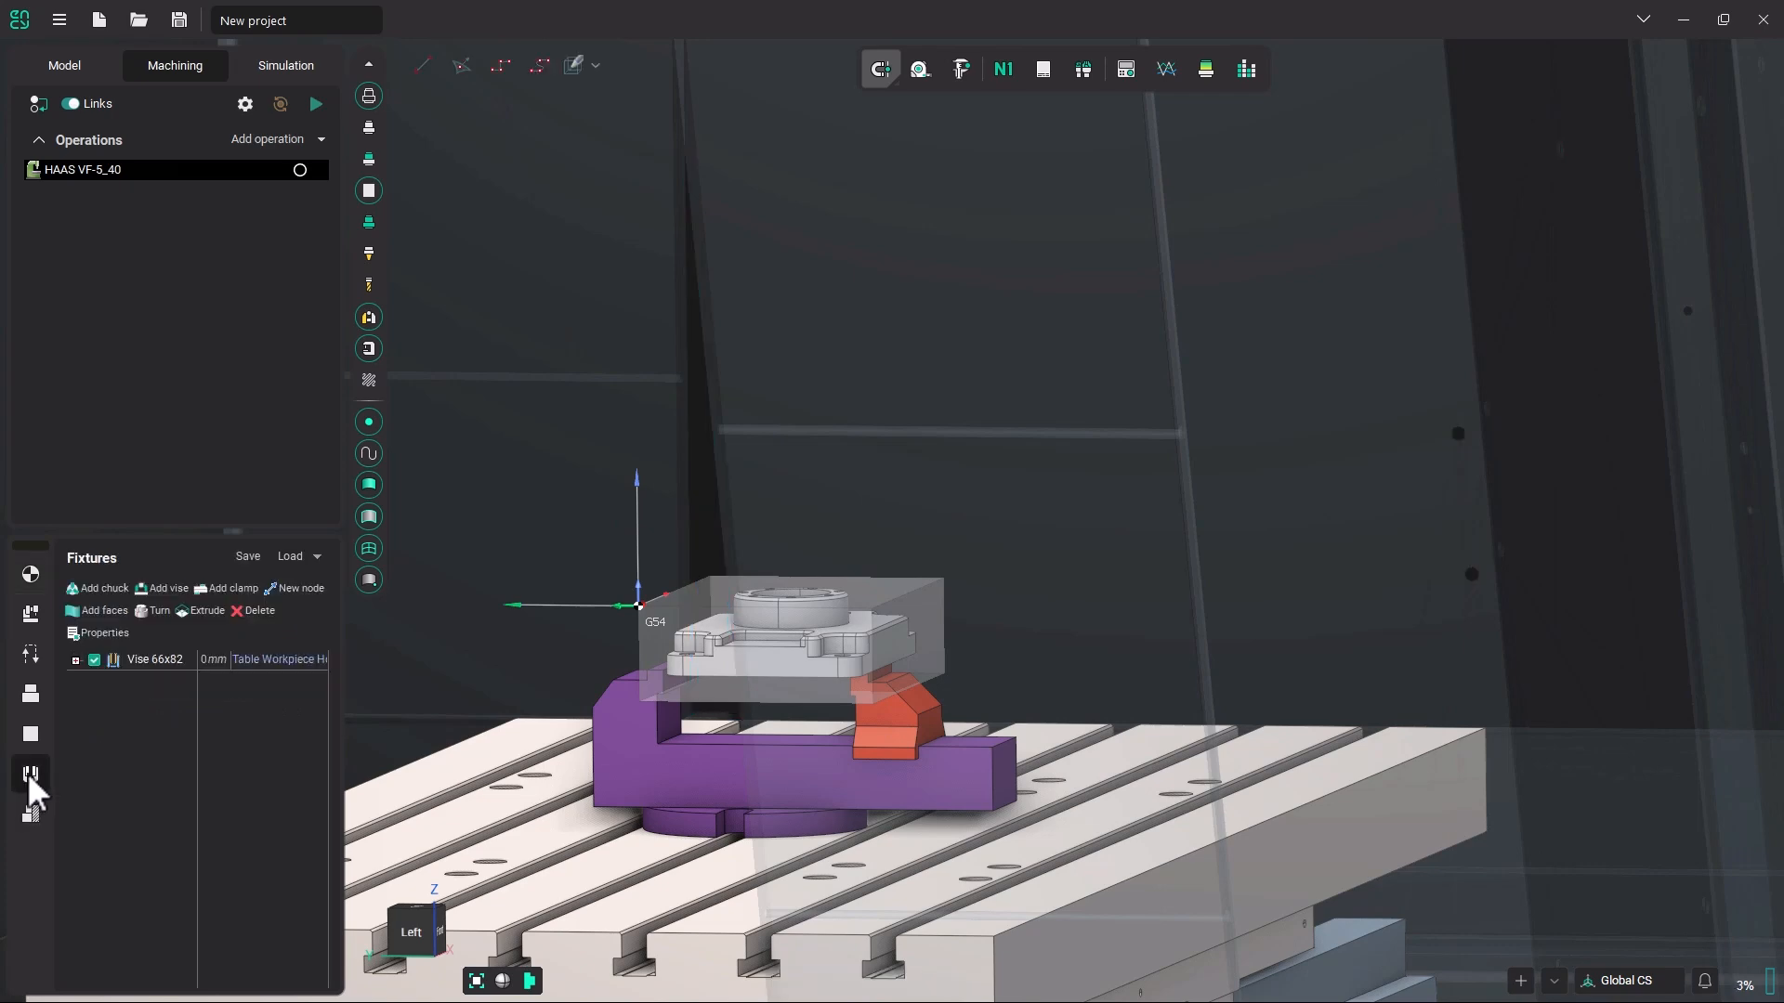
click(889, 711)
drag(899, 721, 948, 715)
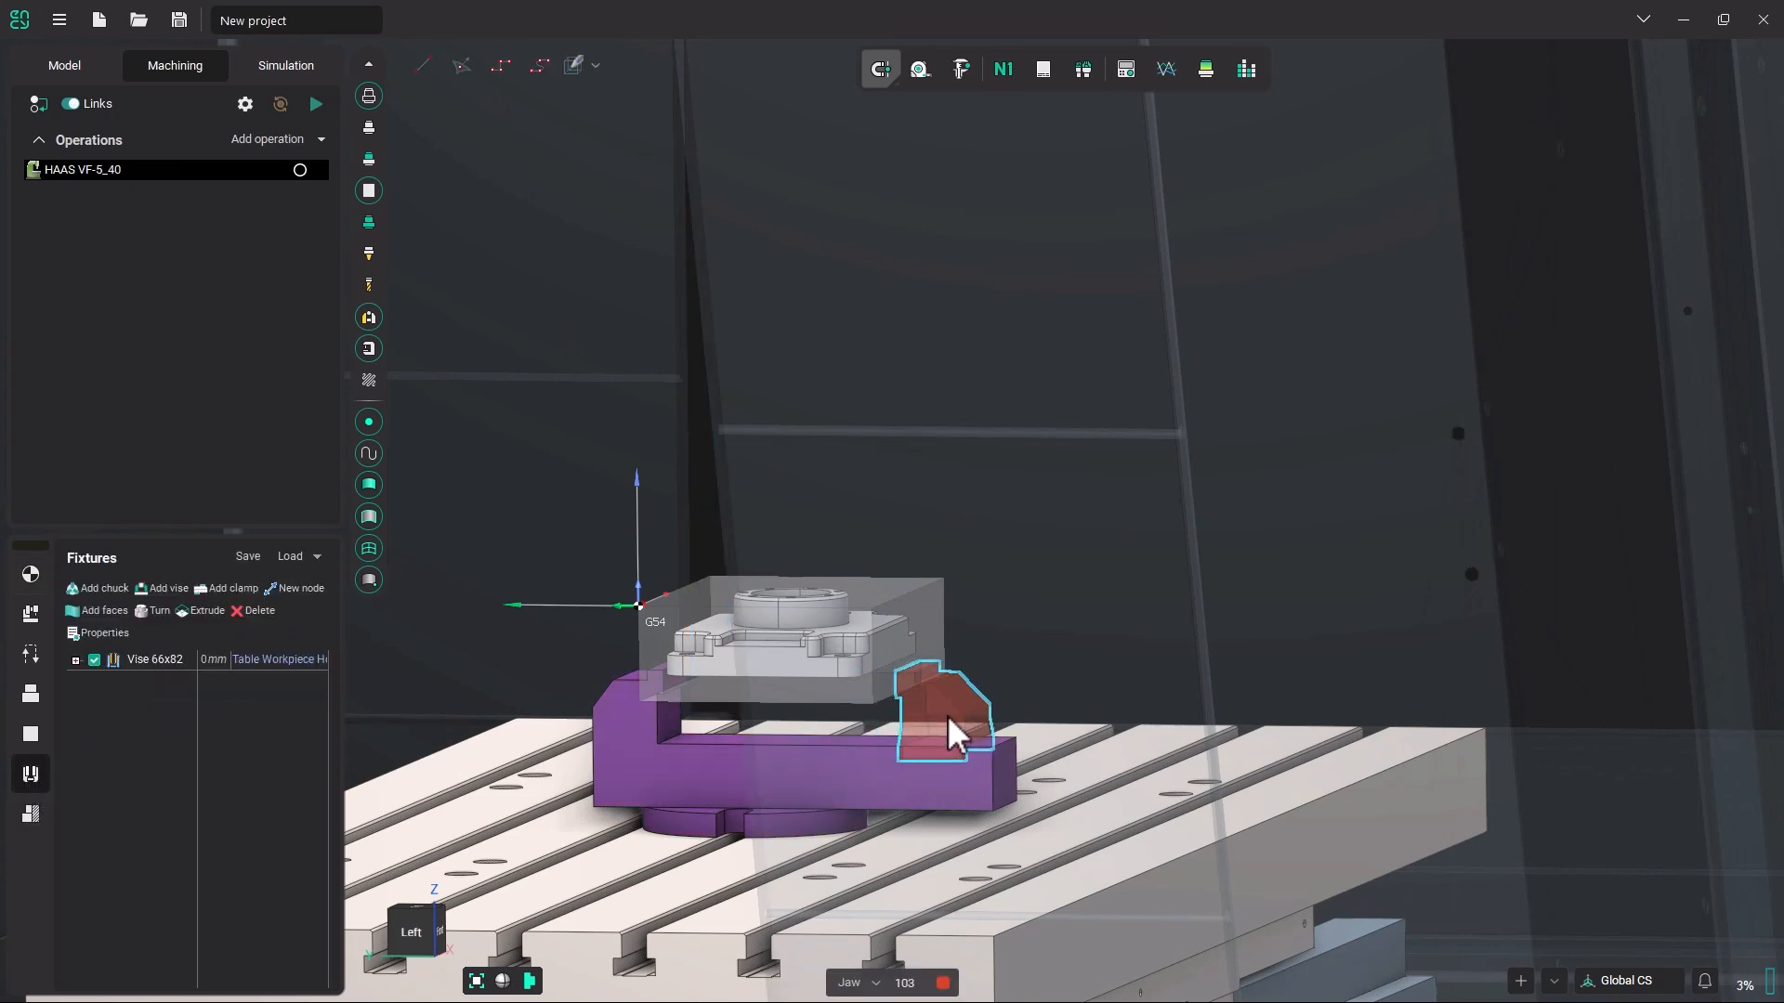
Inspect from the side and at an angle how the workpiece sits between the vise jaws.
click(432, 929)
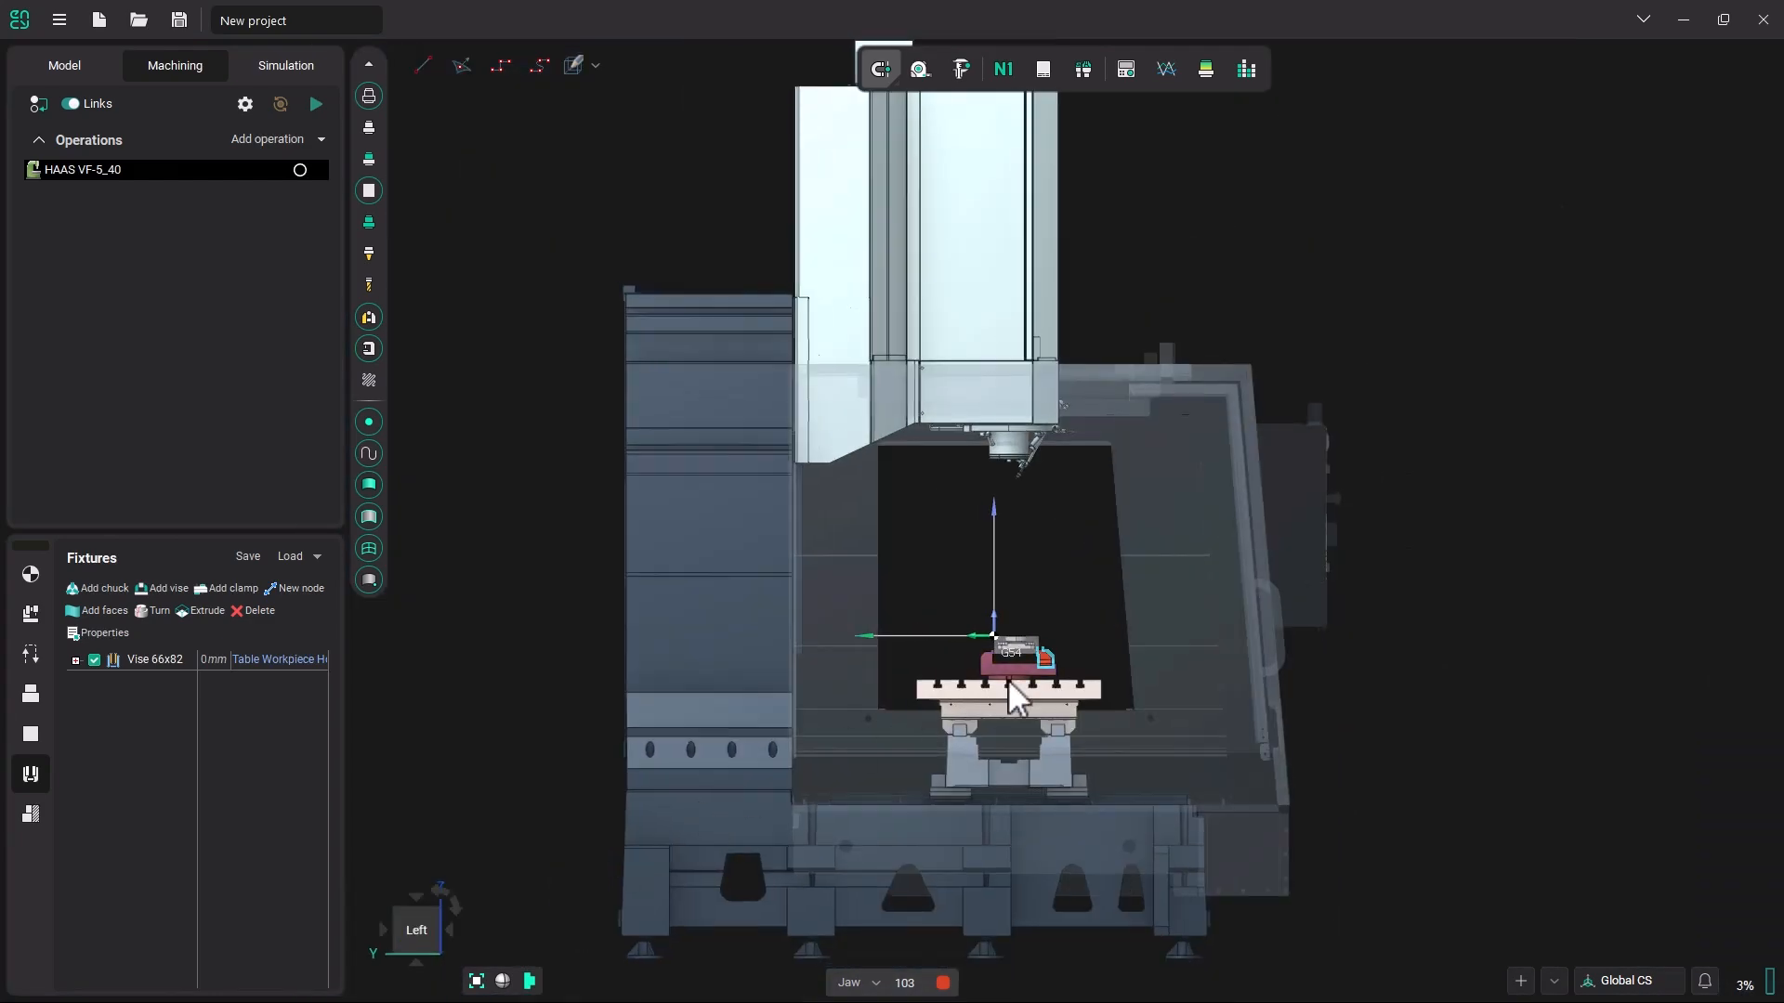
scroll(1078, 632, up, 8)
mouse_move(1500, 478)
mouse_down()
mouse_move(1536, 478)
mouse_move(1497, 482)
mouse_up()
scroll(1225, 641, down, 5)
scroll(1232, 631, up, 2)
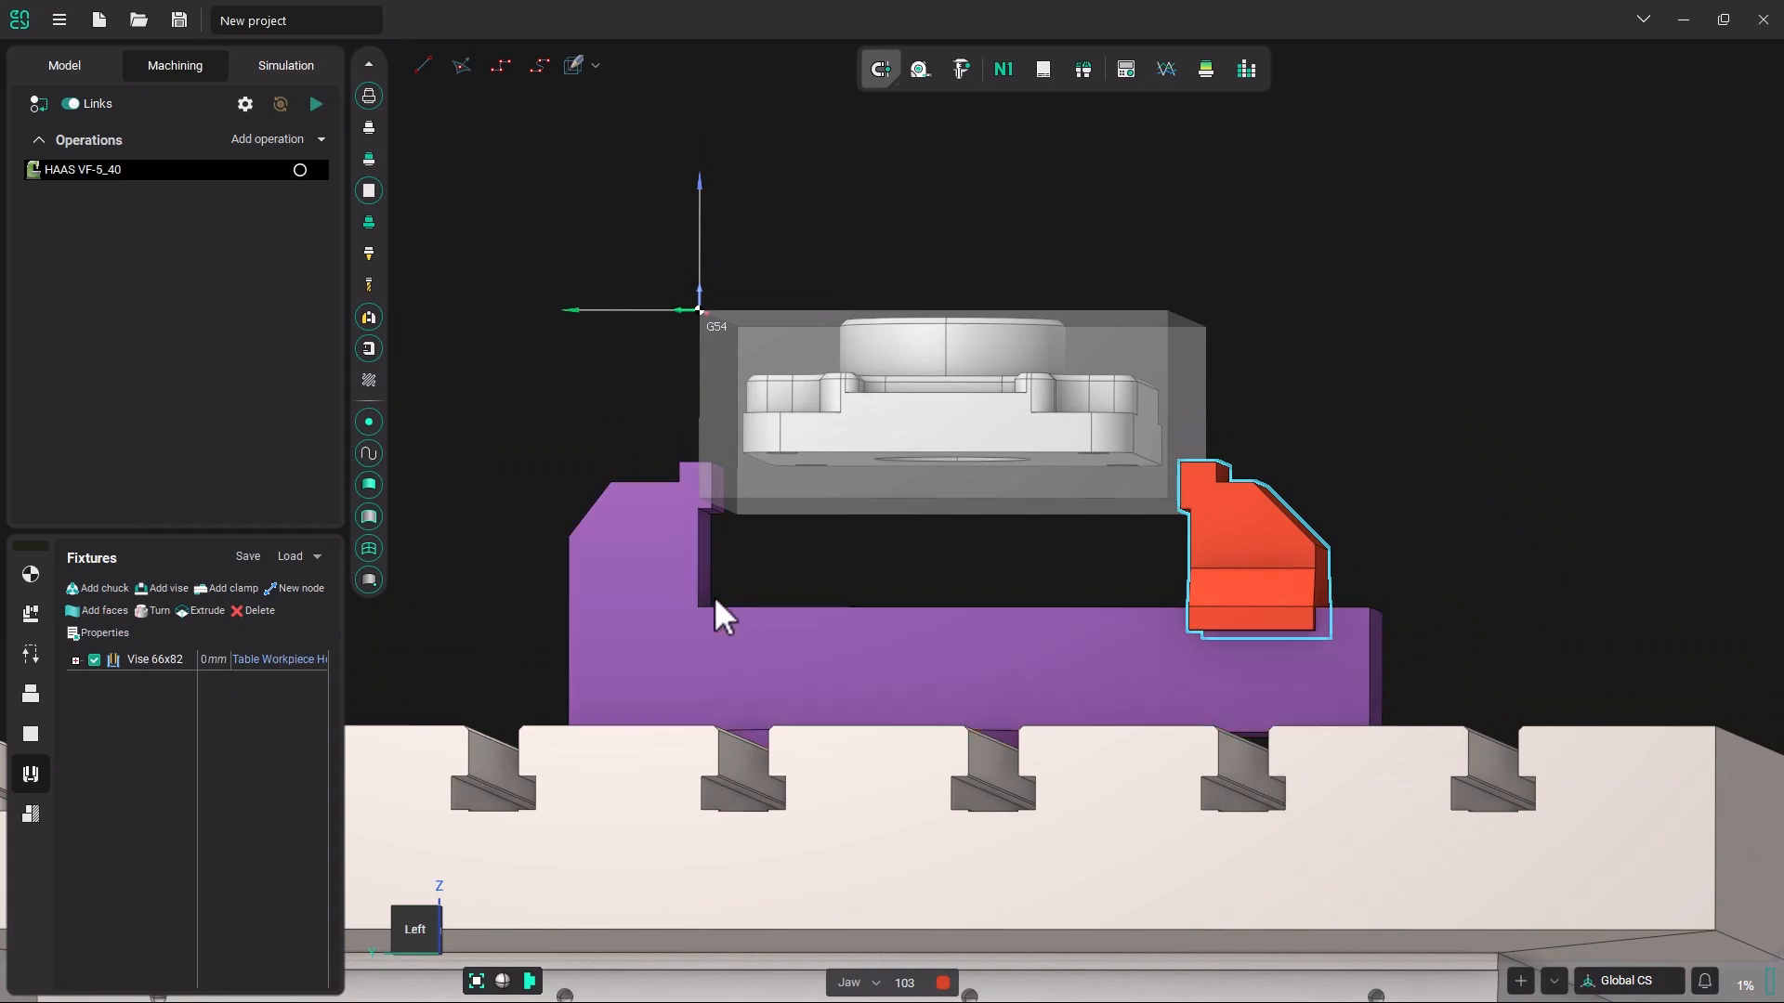
middle_drag(996, 465, 1168, 561)
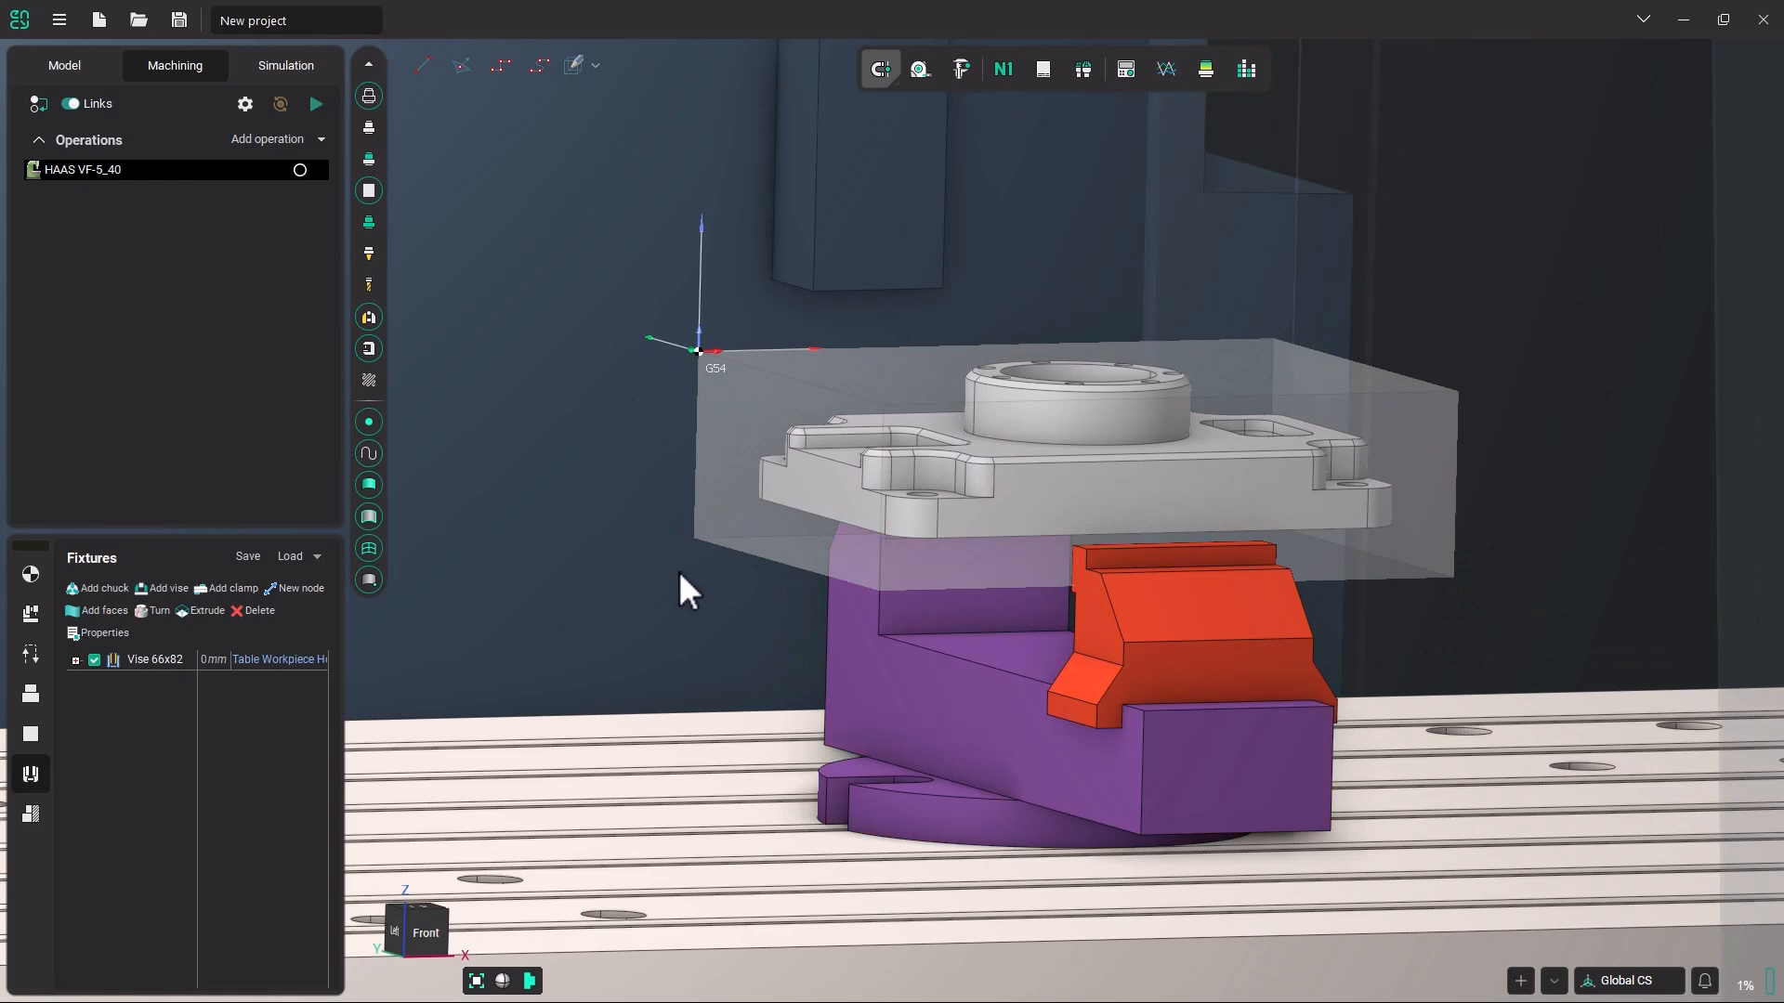
scroll(695, 571, down, 2)
middle_drag(697, 574, 815, 618)
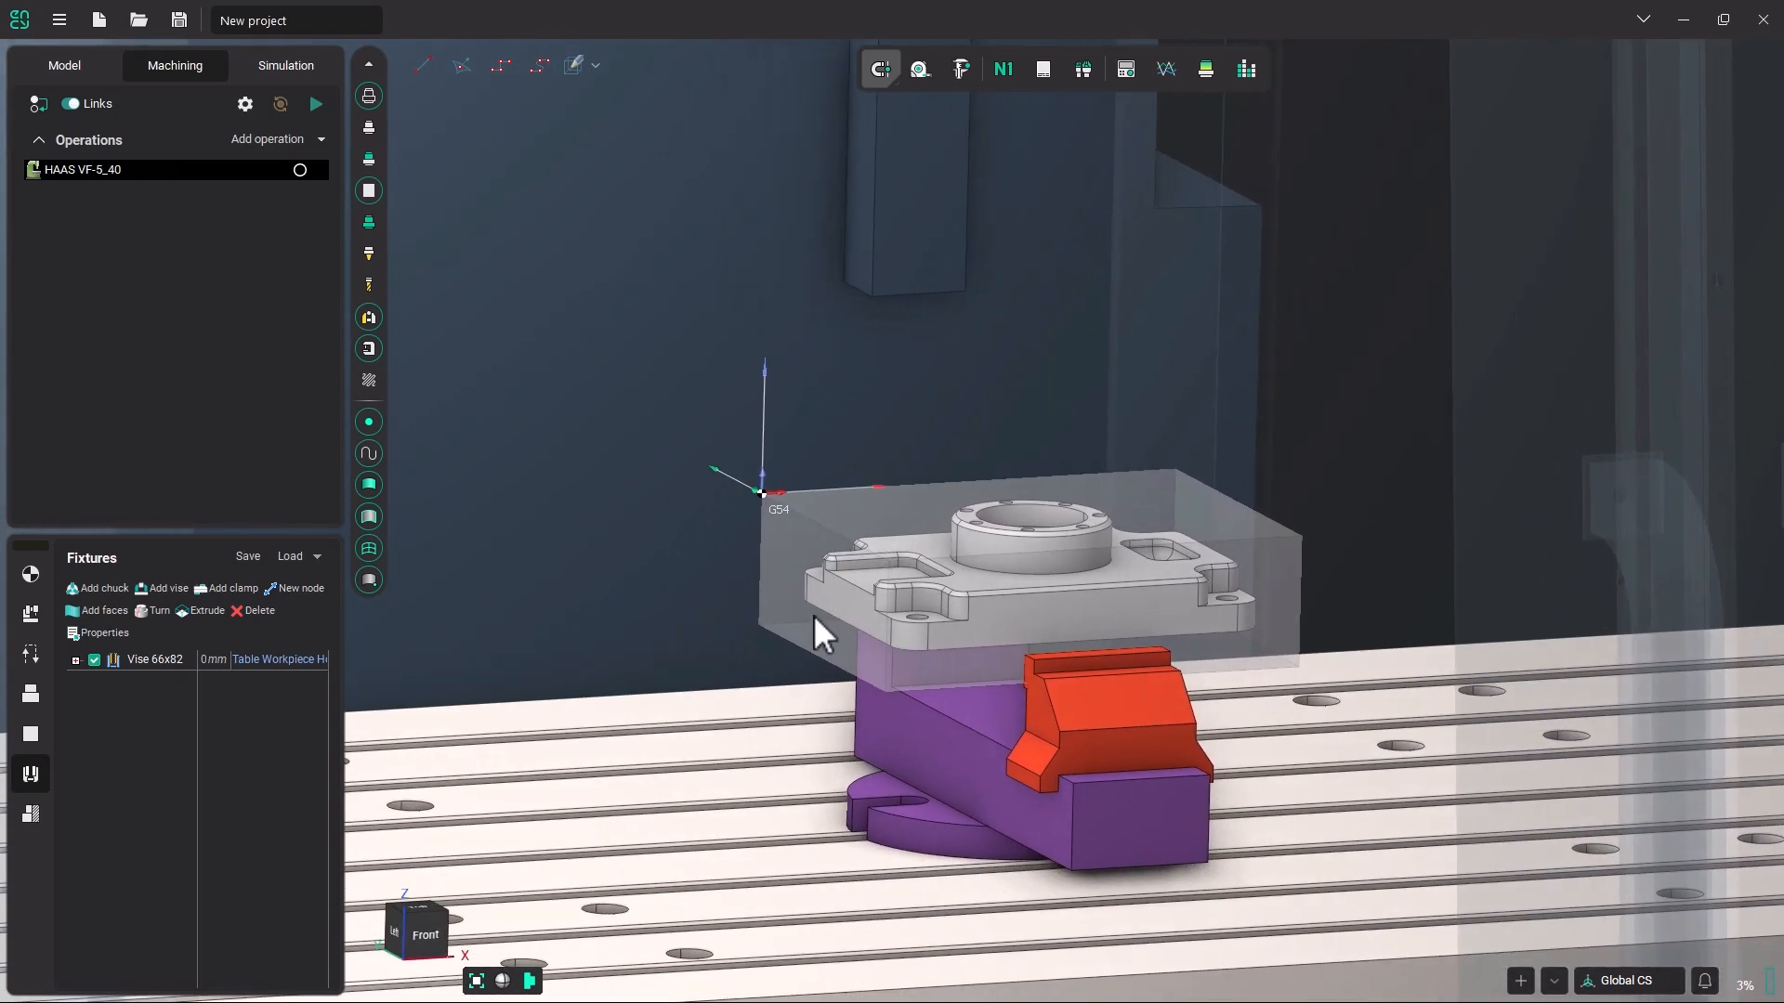